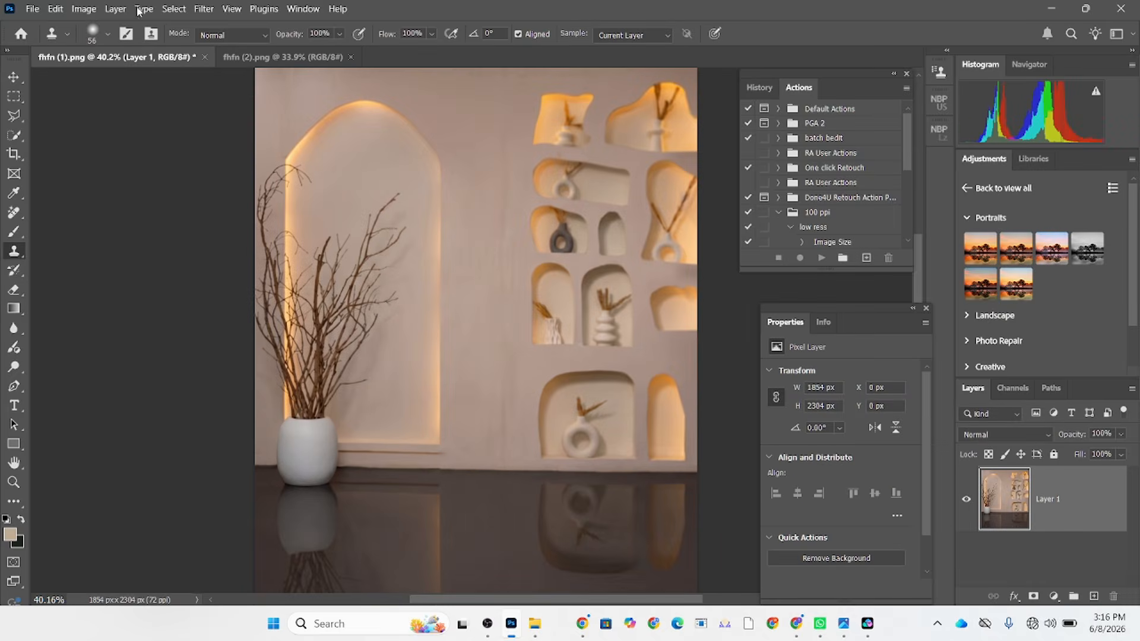
Extend the canvas of fhfn (2).png on all sides to about 1952 x 2440 px with a 4:5 crop, using Content-Aware Fill.
{"action": "left_click", "coordinate": [294, 60]}
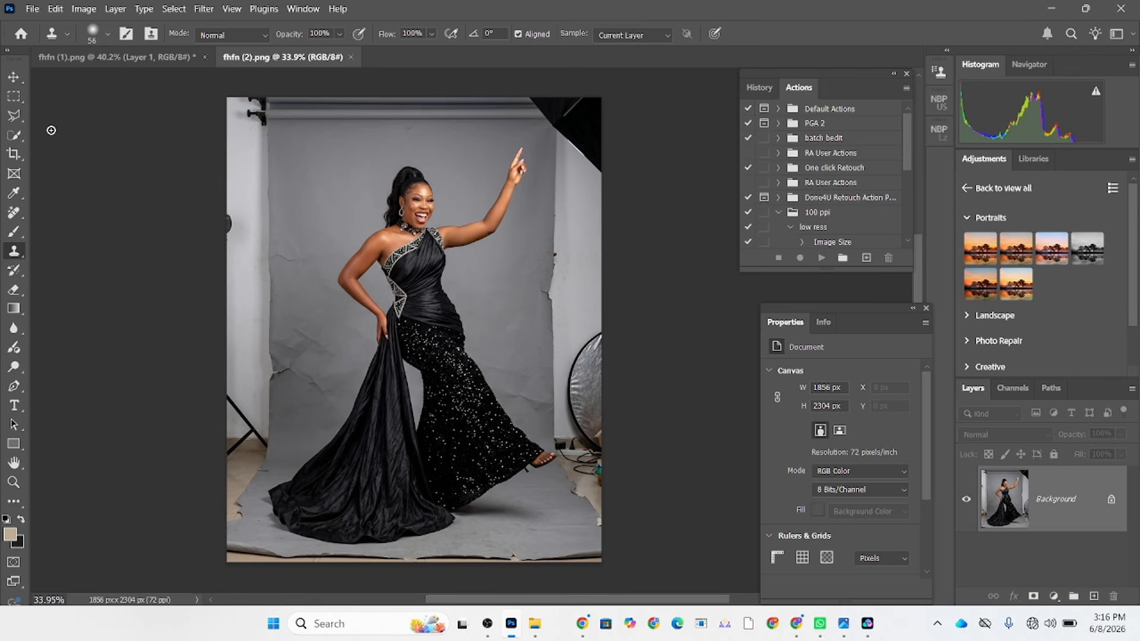
{"action": "left_click", "coordinate": [14, 154]}
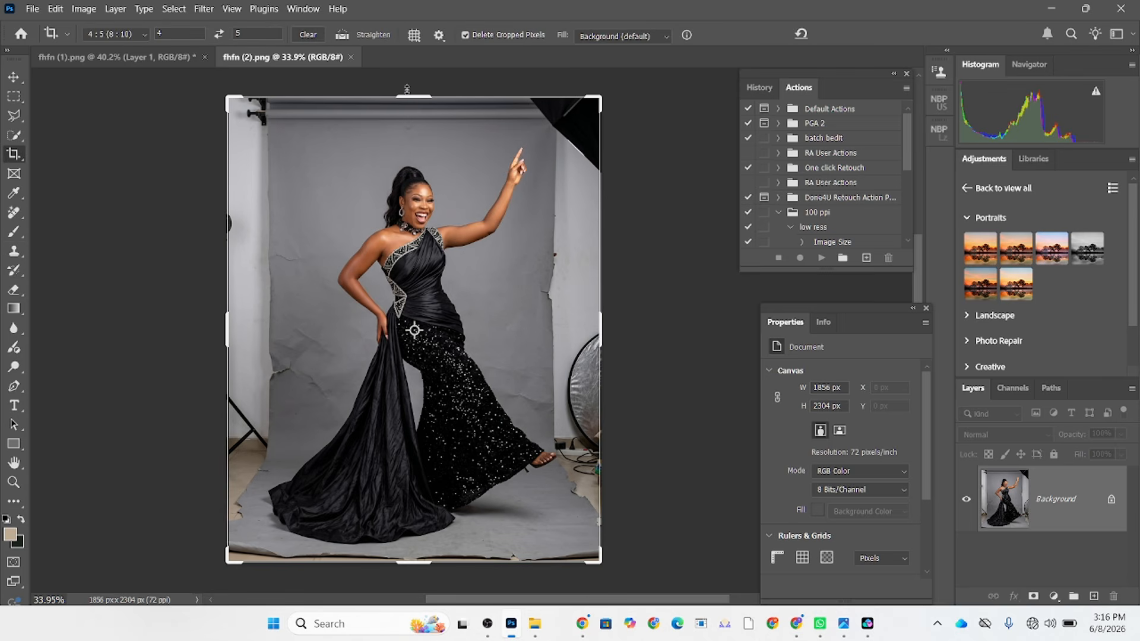
{"action": "left_click_drag", "start_coordinate": [416, 91], "coordinate": [414, 80]}
{"action": "key", "text": "Up"}
{"action": "key", "text": "Up"}
{"action": "key", "text": "Up"}
{"action": "key", "text": "Up"}
{"action": "key", "text": "Up"}
{"action": "key", "text": "Up"}
{"action": "key", "text": "Up"}
{"action": "key", "text": "Up"}
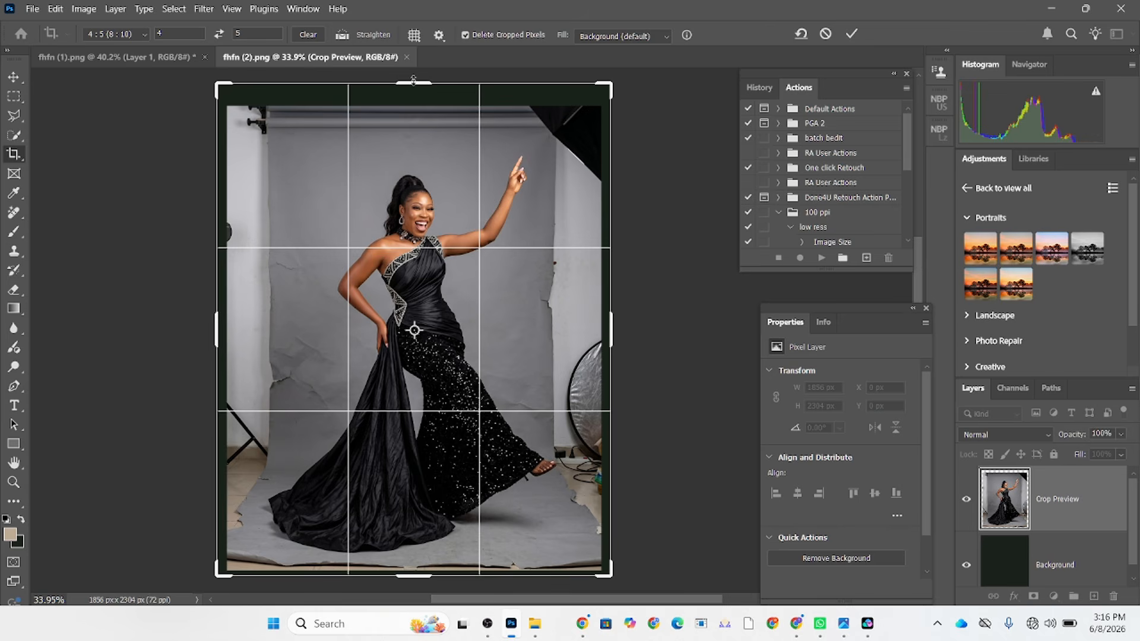
{"action": "left_click", "coordinate": [629, 38]}
{"action": "left_click", "coordinate": [612, 62]}
{"action": "left_click", "coordinate": [850, 35]}
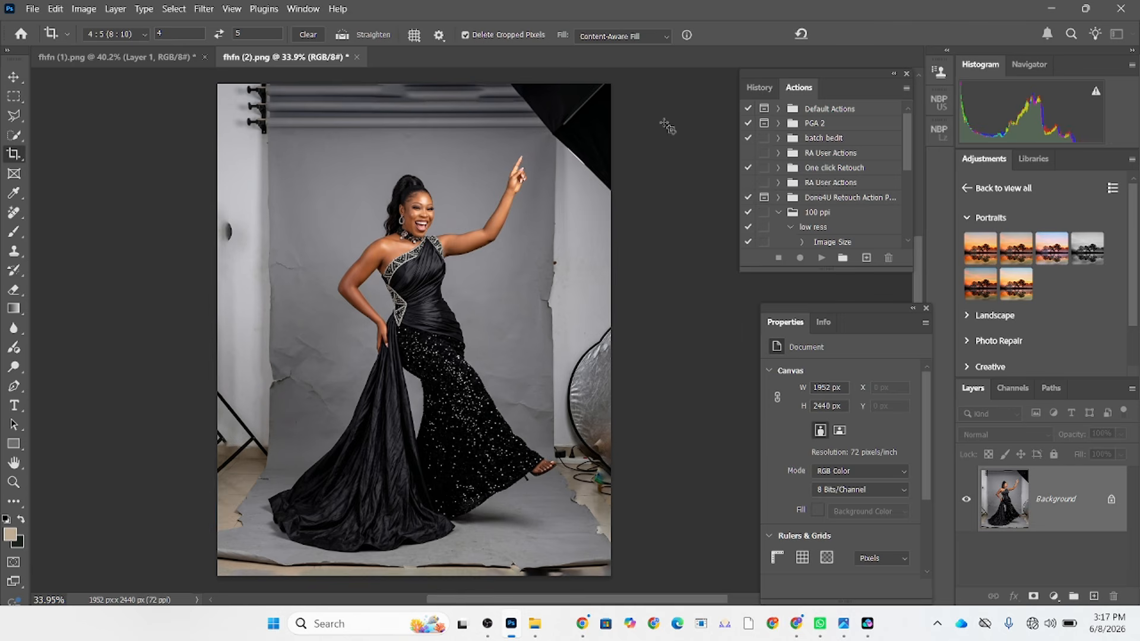
Draw a loose freehand Lasso selection around the woman, including her raised hand, foot and gown train.
{"action": "left_click", "coordinate": [12, 118]}
{"action": "right_click", "coordinate": [12, 118]}
{"action": "left_click", "coordinate": [61, 140]}
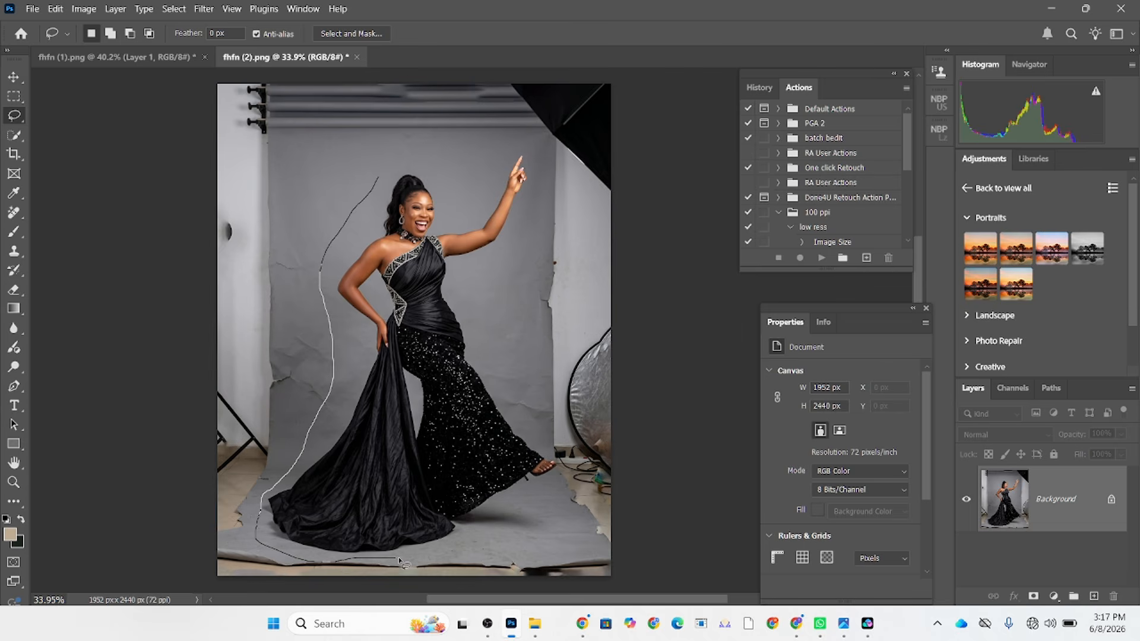
{"action": "left_click_drag", "start_coordinate": [525, 223], "coordinate": [380, 172]}
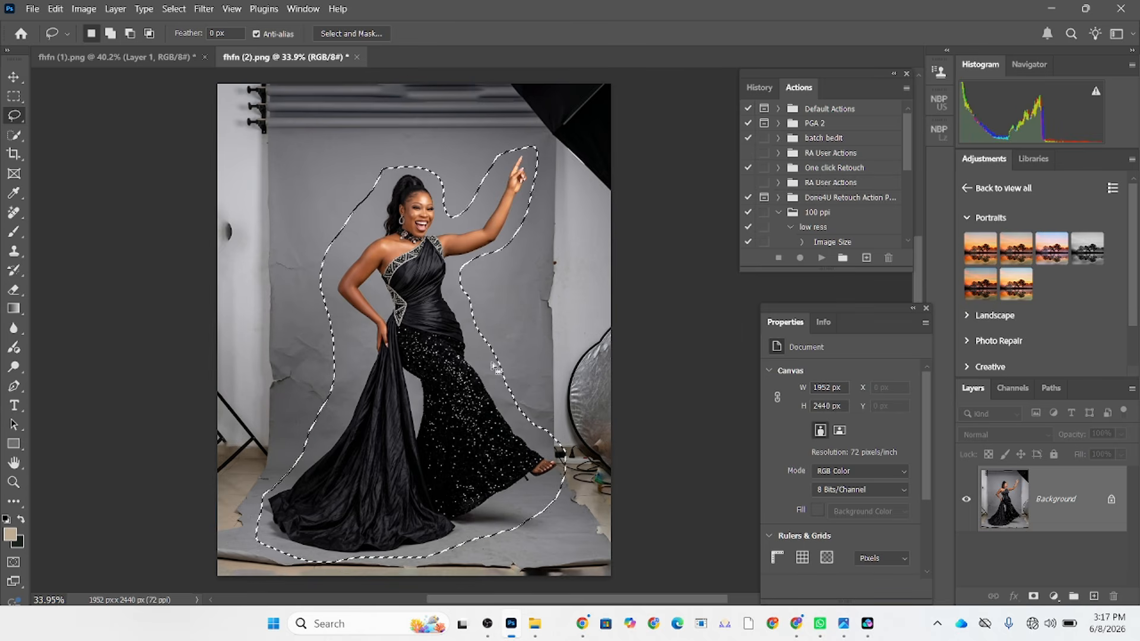
Subtract the strip of backdrop below the gown train's hem from the selection with the Lasso.
{"action": "scroll", "coordinate": [453, 386], "scroll_direction": "up", "scroll_amount": 5}
{"action": "left_click_drag", "start_coordinate": [453, 386], "coordinate": [463, 100]}
{"action": "mouse_move", "coordinate": [350, 421]}
{"action": "left_mouse_down"}
{"action": "mouse_move", "coordinate": [525, 267]}
{"action": "mouse_move", "coordinate": [628, 201]}
{"action": "left_mouse_up"}
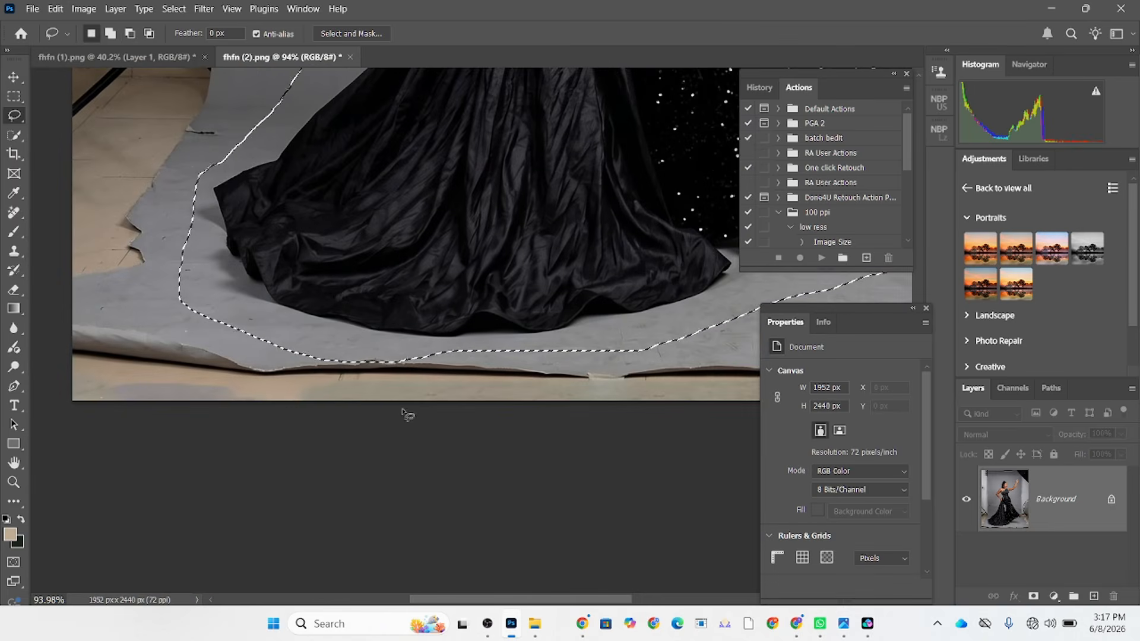
{"action": "left_click_drag", "start_coordinate": [451, 356], "coordinate": [416, 345]}
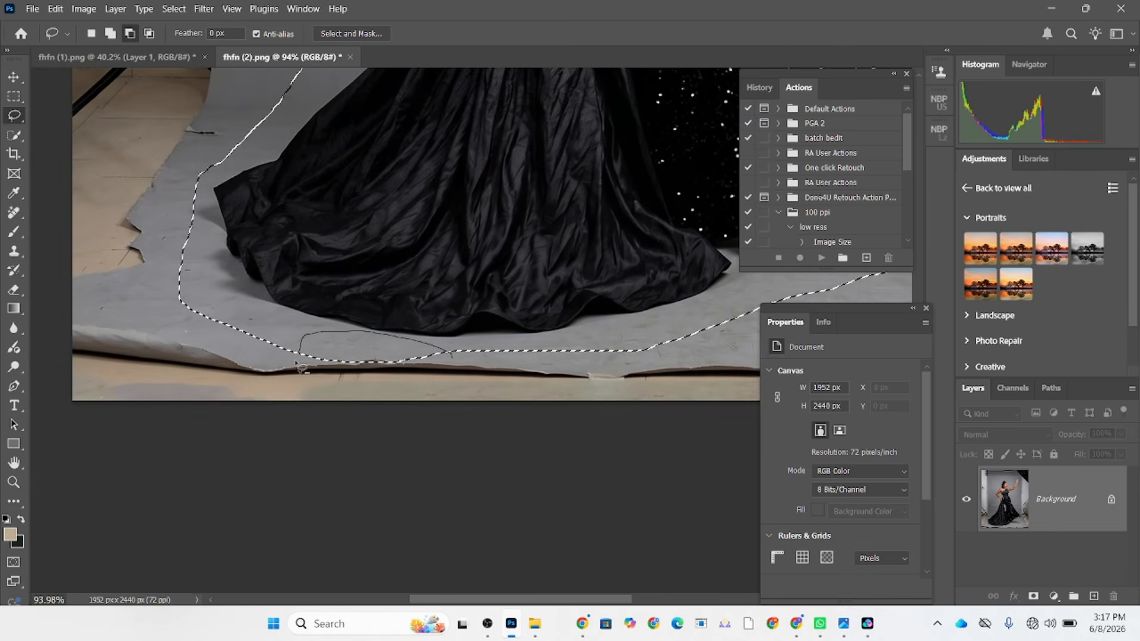
Try a Lasso addition to the selection beside the raised foot, and undo it.
{"action": "scroll", "coordinate": [482, 394], "scroll_direction": "down", "scroll_amount": 2}
{"action": "left_click_drag", "start_coordinate": [486, 394], "coordinate": [237, 528]}
{"action": "scroll", "coordinate": [514, 360], "scroll_direction": "up", "scroll_amount": 4}
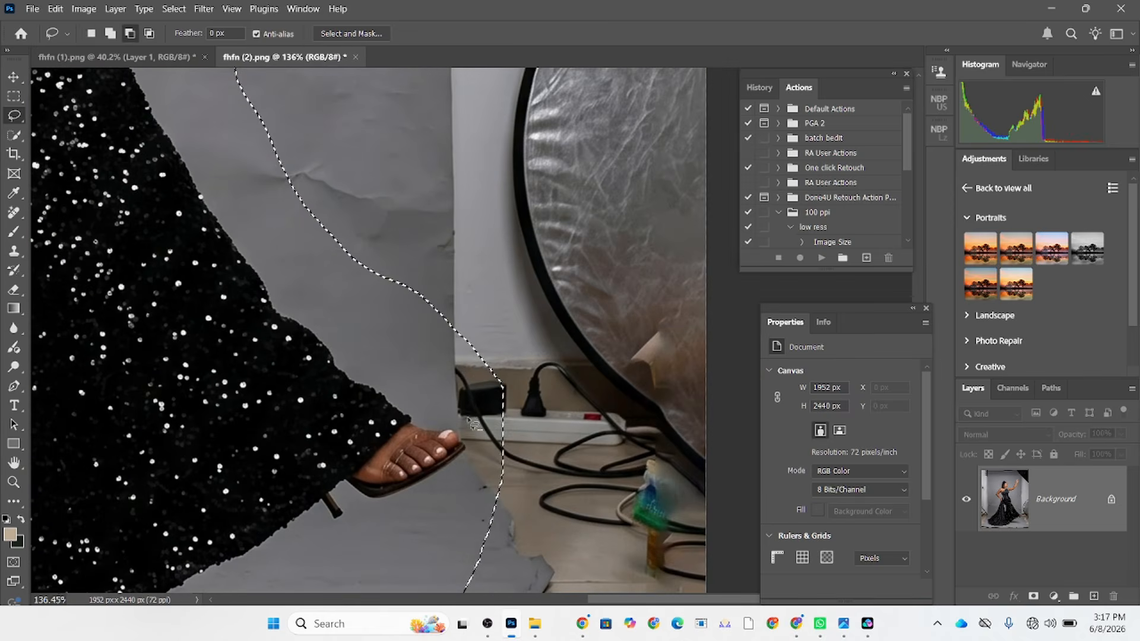
{"action": "left_click_drag", "start_coordinate": [447, 295], "coordinate": [442, 339]}
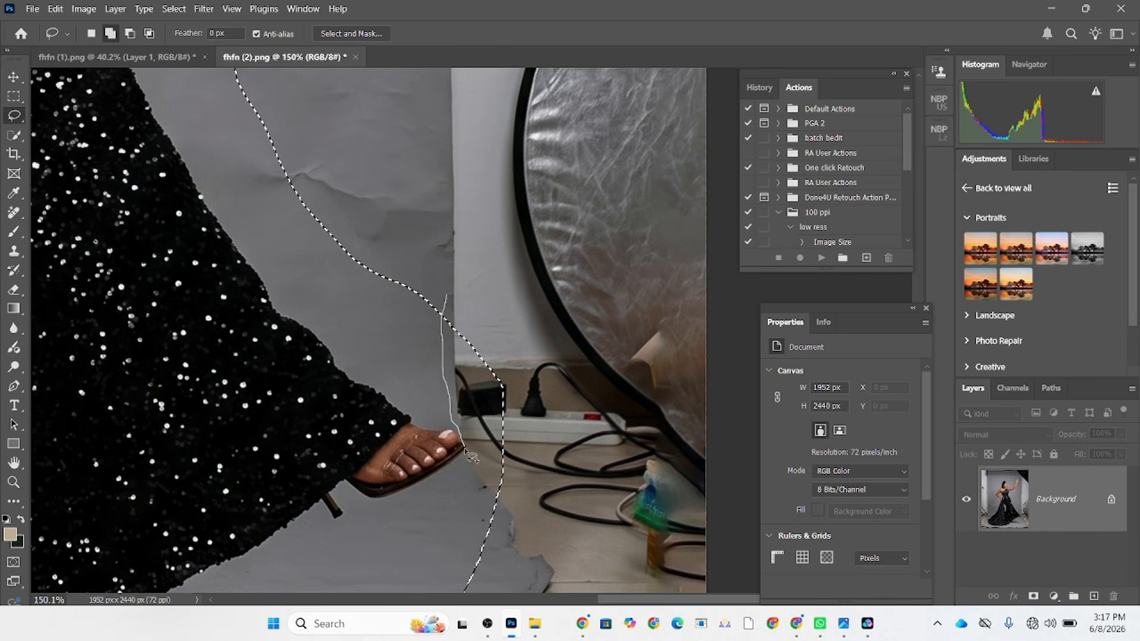
{"action": "left_click_drag", "start_coordinate": [512, 422], "coordinate": [482, 304]}
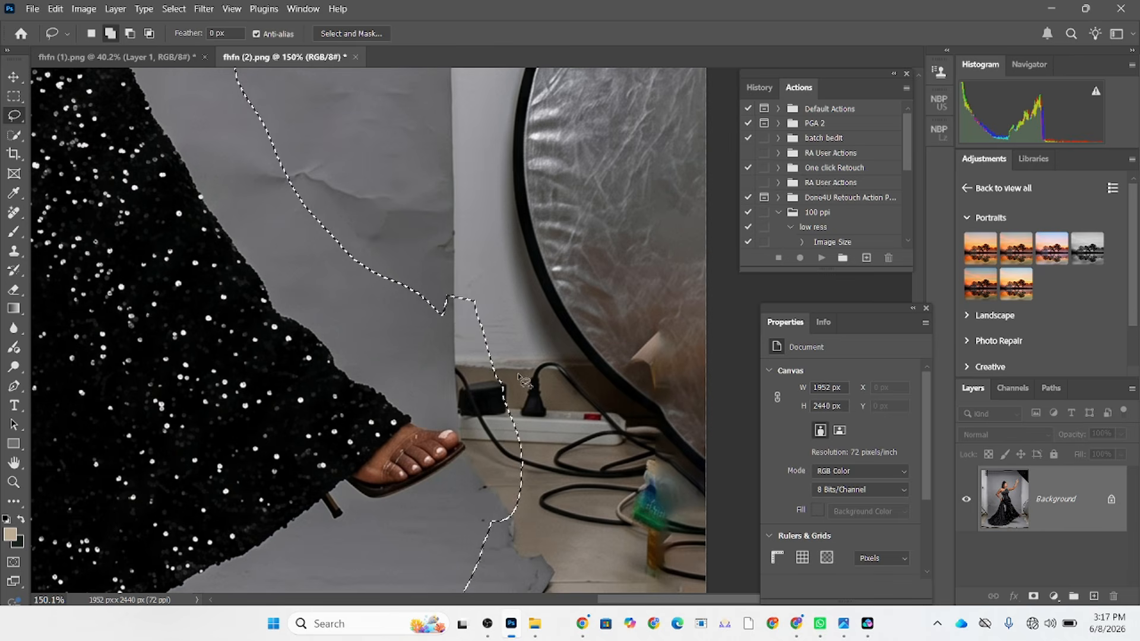
{"action": "key", "text": "ctrl+z"}
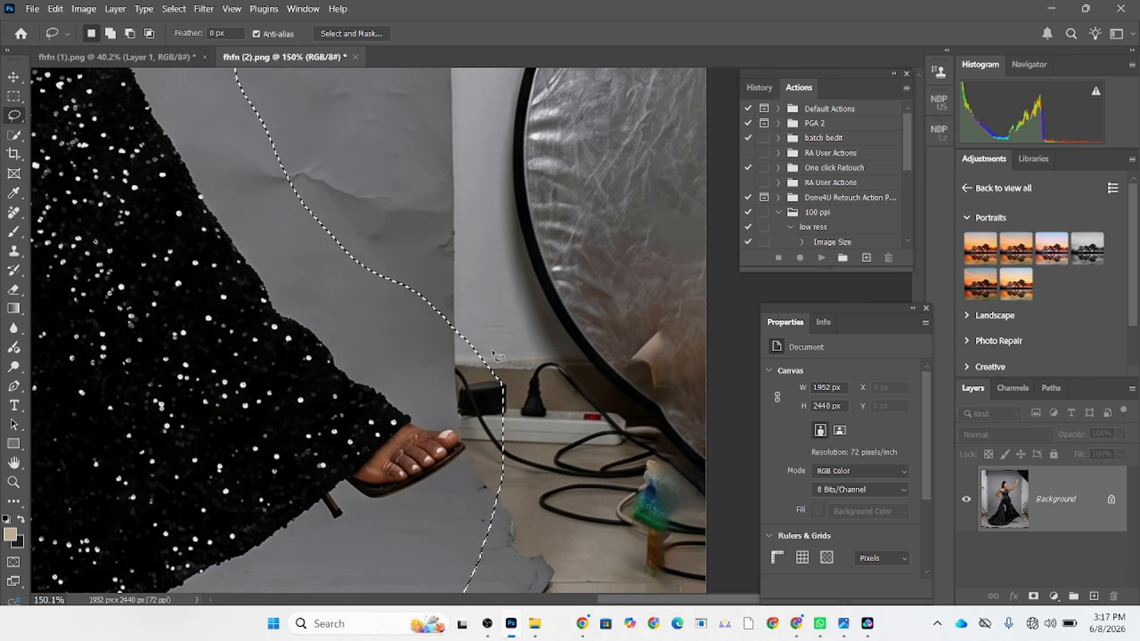
Subtract the cables and floor beside the raised foot's toes from the selection with the Lasso.
{"action": "left_click_drag", "start_coordinate": [470, 304], "coordinate": [436, 367]}
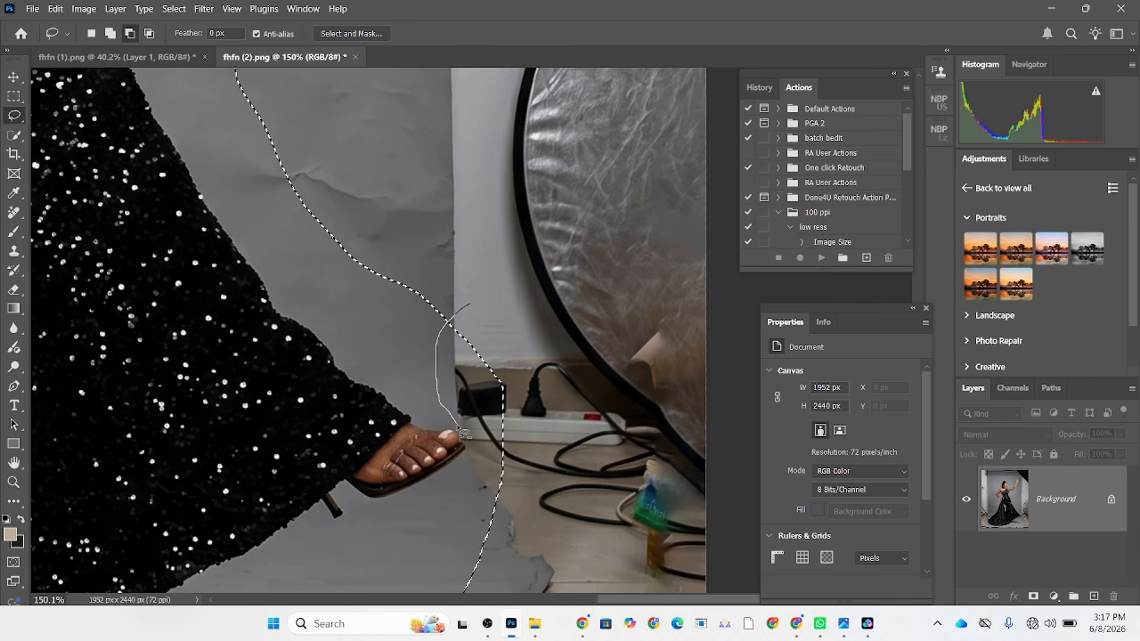
{"action": "left_click_drag", "start_coordinate": [534, 484], "coordinate": [534, 484]}
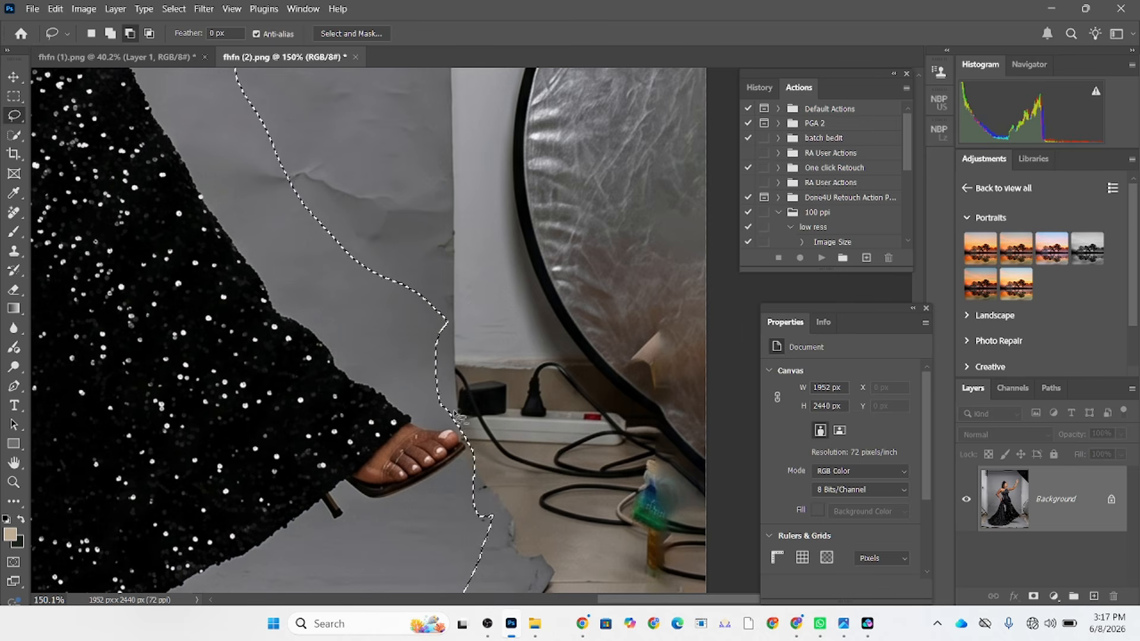
{"action": "scroll", "coordinate": [466, 475], "scroll_direction": "up", "scroll_amount": 4}
{"action": "scroll", "coordinate": [472, 508], "scroll_direction": "down", "scroll_amount": 7}
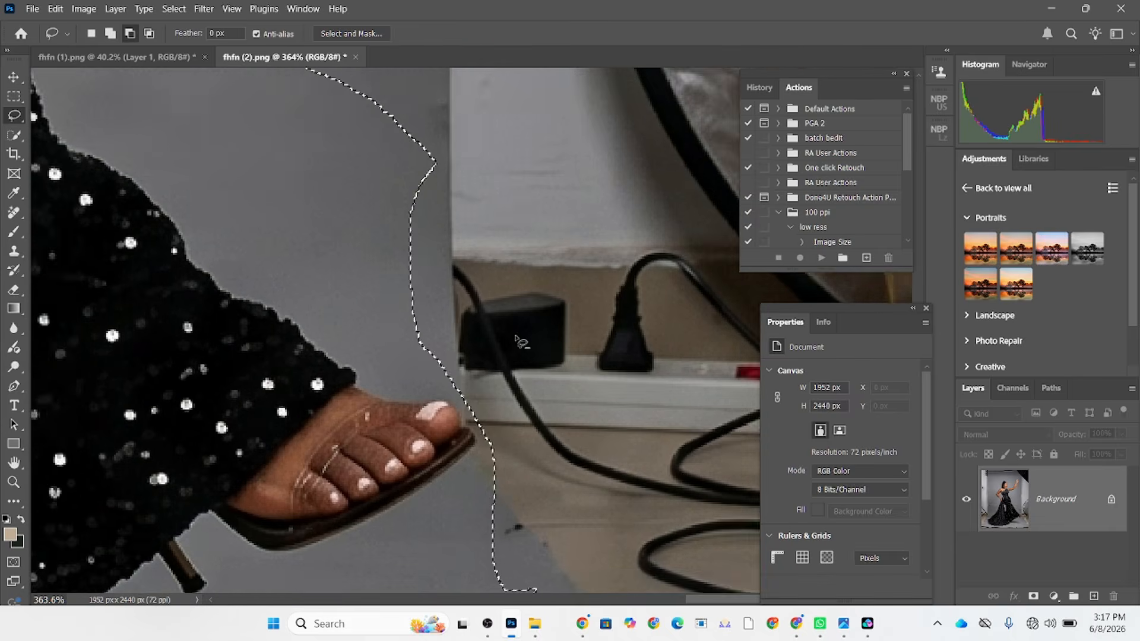
{"action": "scroll", "coordinate": [474, 414], "scroll_direction": "up", "scroll_amount": 2}
{"action": "left_click_drag", "start_coordinate": [384, 270], "coordinate": [446, 345]}
Try inverting the selection and filling the surroundings with Content-Aware at 100% opacity, undo the fill and deselect.
{"action": "scroll", "coordinate": [447, 281], "scroll_direction": "down", "scroll_amount": 4}
{"action": "scroll", "coordinate": [454, 286], "scroll_direction": "down", "scroll_amount": 2}
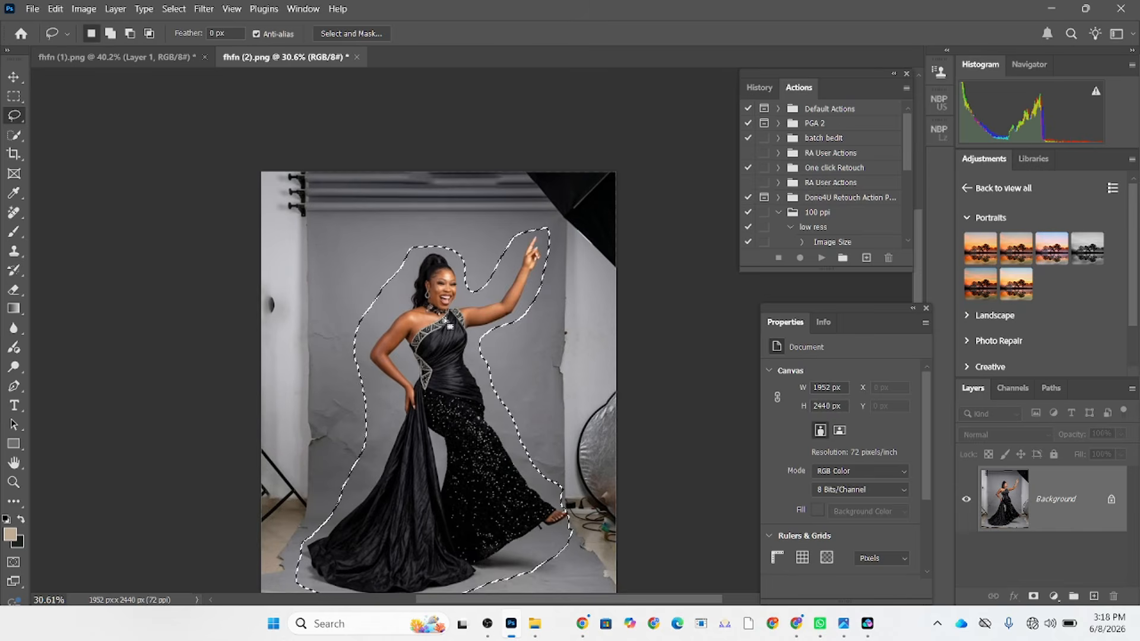
{"action": "right_click", "coordinate": [449, 321]}
{"action": "left_click", "coordinate": [481, 290]}
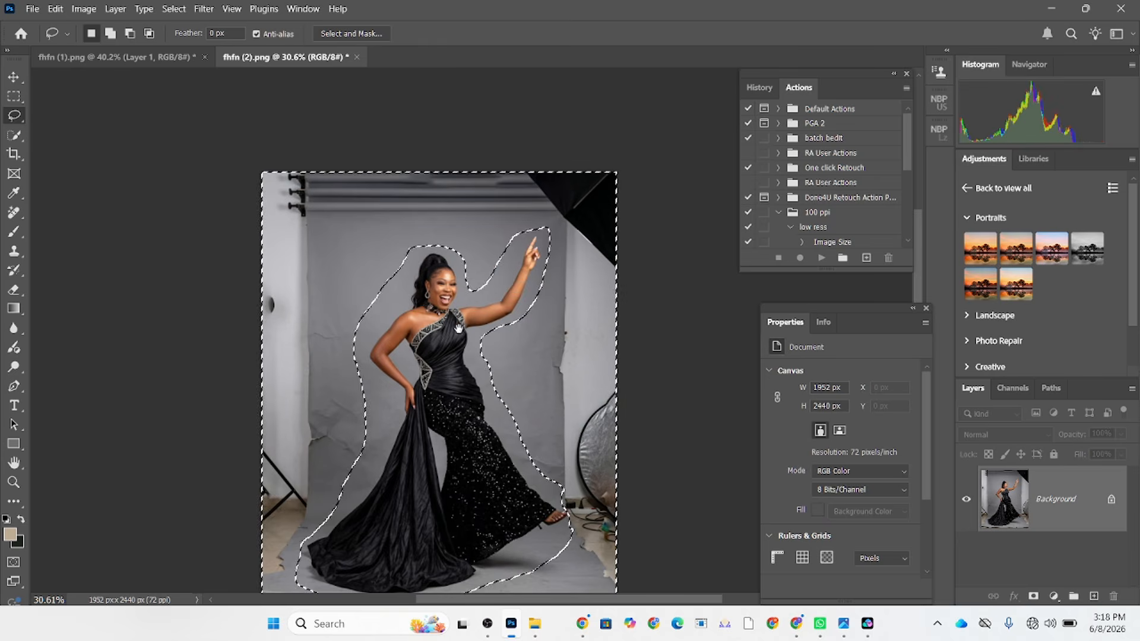
{"action": "right_click", "coordinate": [491, 290]}
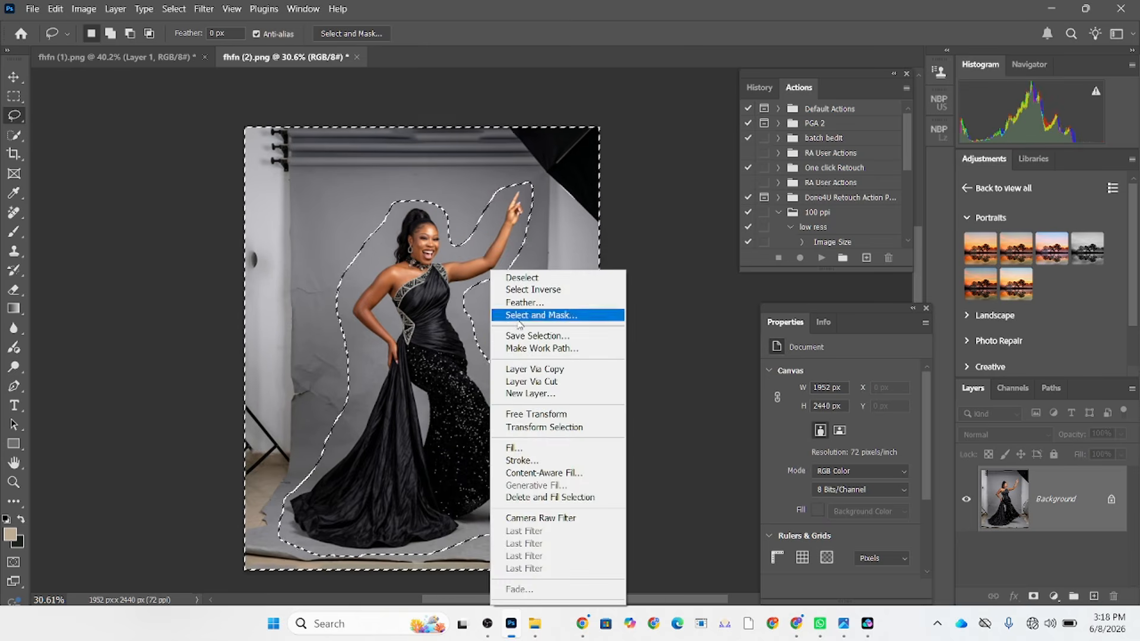
{"action": "left_click", "coordinate": [518, 440]}
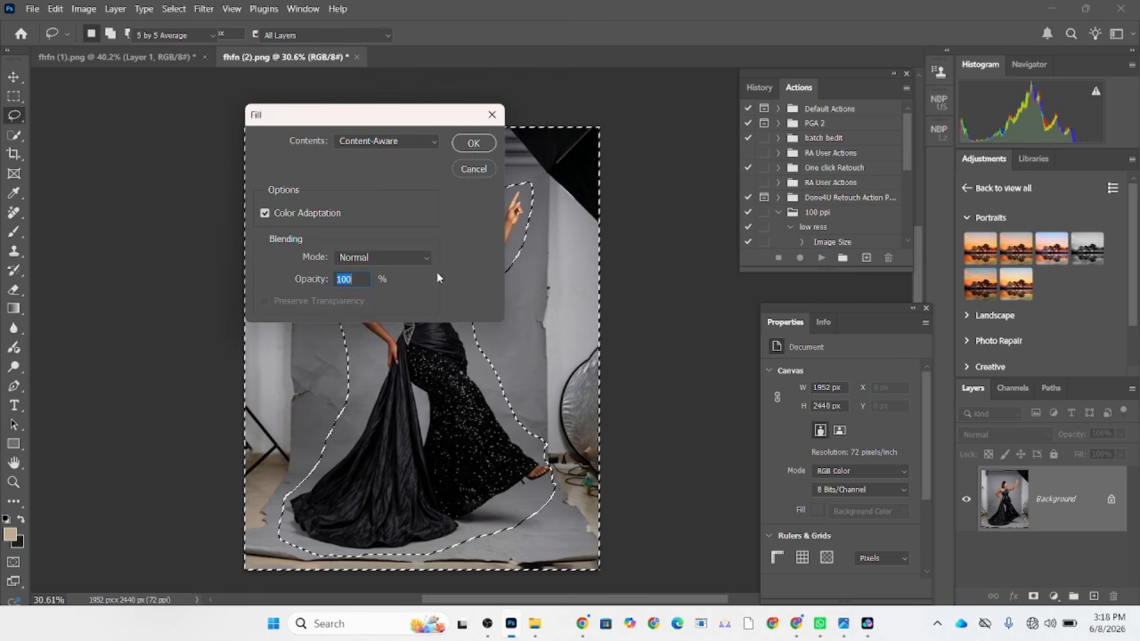
{"action": "left_click", "coordinate": [473, 143]}
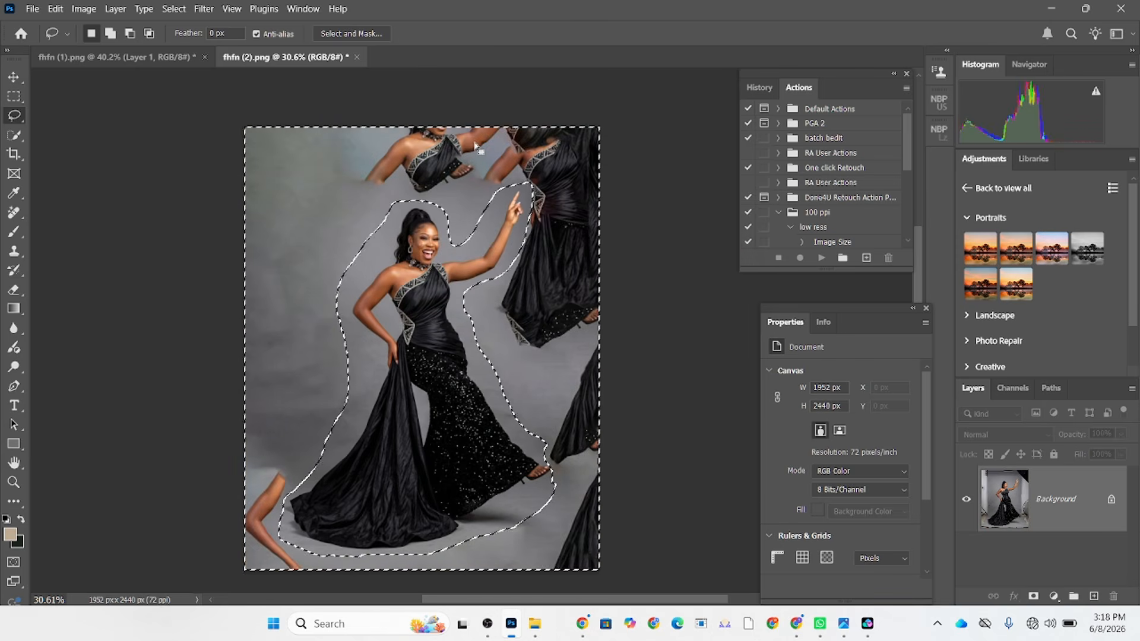
{"action": "key", "text": "ctrl+z"}
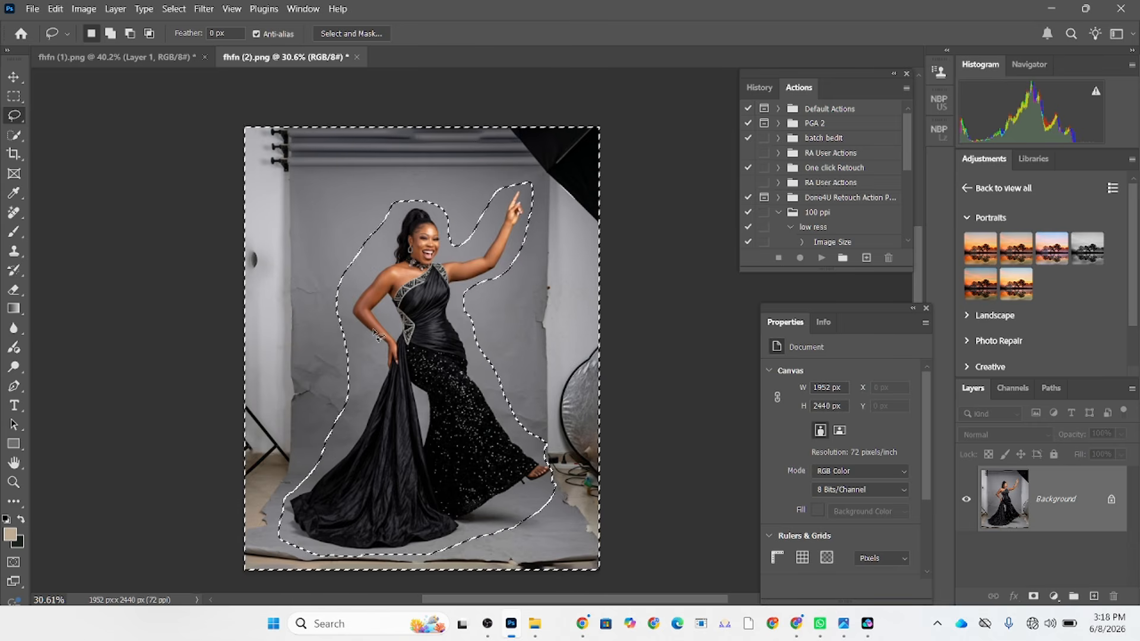
{"action": "left_click", "coordinate": [223, 289]}
Select the woman automatically with Select Subject and inspect the selection edge around her arm and waist.
{"action": "left_click", "coordinate": [15, 140]}
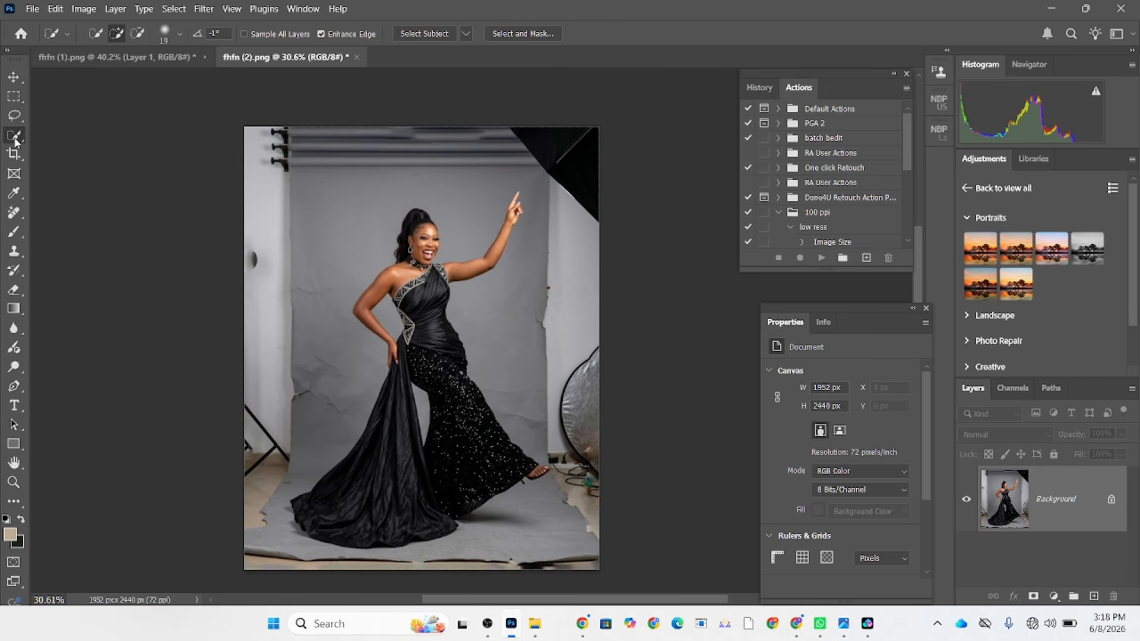
{"action": "left_click", "coordinate": [409, 33]}
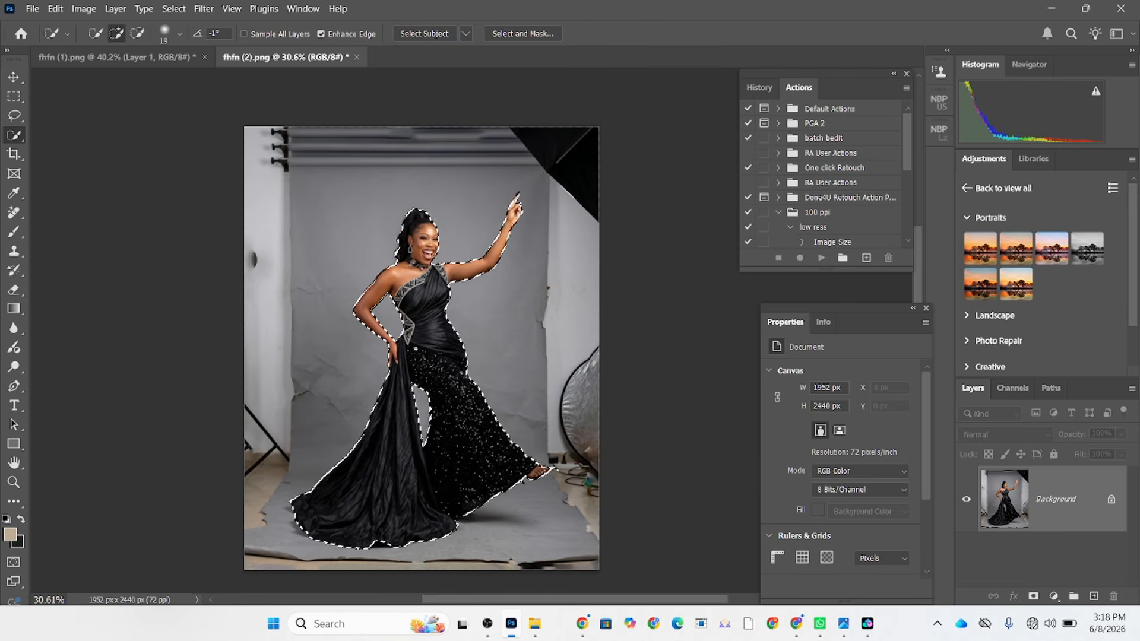
{"action": "scroll", "coordinate": [392, 365], "scroll_direction": "up", "scroll_amount": 5}
{"action": "scroll", "coordinate": [375, 352], "scroll_direction": "up", "scroll_amount": 4}
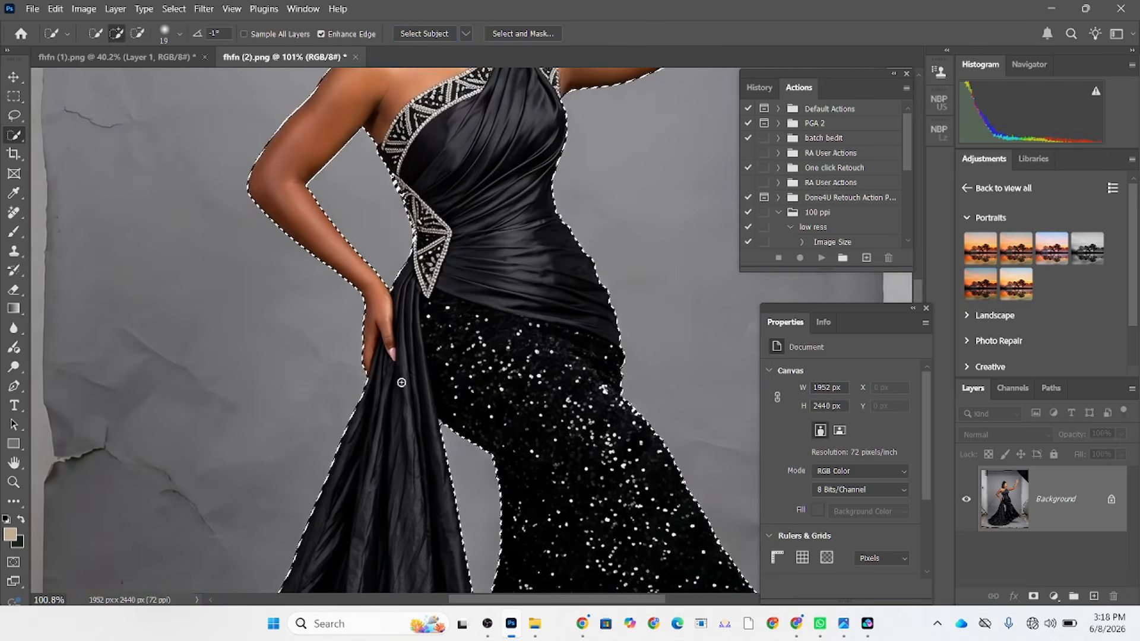
{"action": "left_click_drag", "start_coordinate": [517, 257], "coordinate": [475, 309]}
{"action": "scroll", "coordinate": [416, 469], "scroll_direction": "up", "scroll_amount": 4}
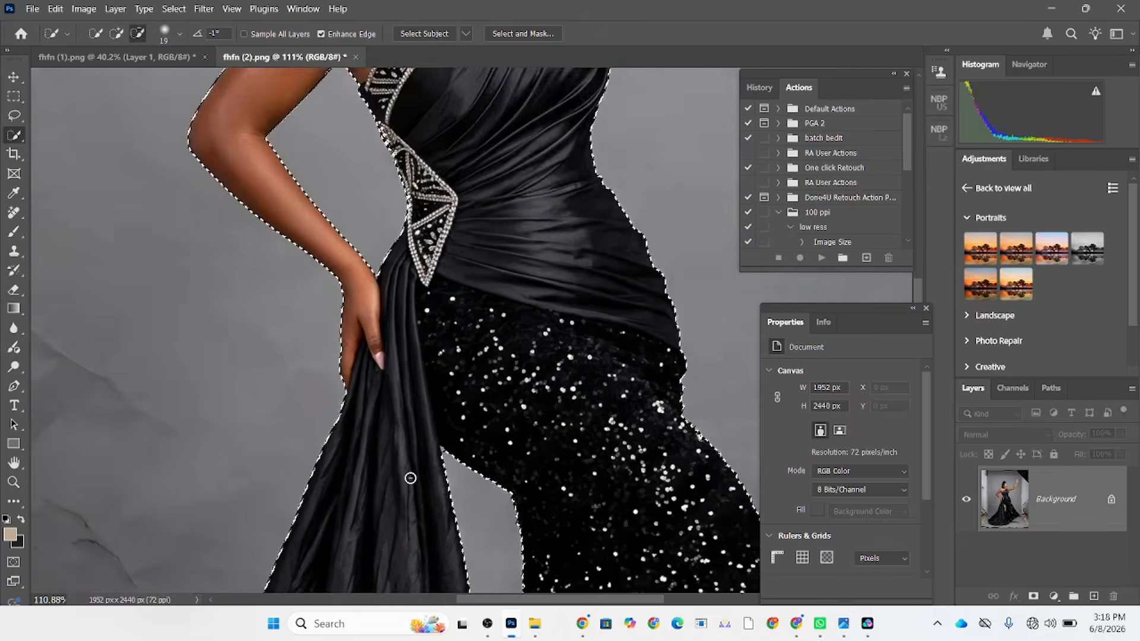
Subtract a small area along the bottom hem of the gown train from the selection with the Polygonal Lasso.
{"action": "right_click", "coordinate": [14, 115]}
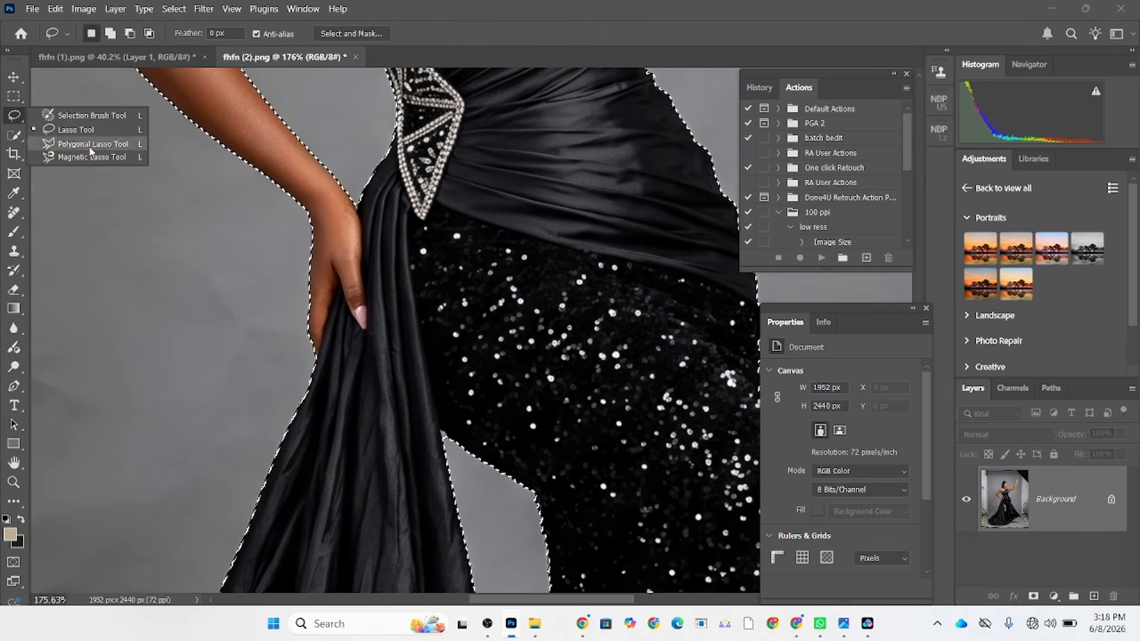
{"action": "left_click", "coordinate": [65, 131]}
{"action": "scroll", "coordinate": [336, 98], "scroll_direction": "down", "scroll_amount": 3}
{"action": "left_click_drag", "start_coordinate": [465, 292], "coordinate": [460, 134]}
{"action": "left_click_drag", "start_coordinate": [486, 234], "coordinate": [553, 77]}
{"action": "left_click_drag", "start_coordinate": [548, 331], "coordinate": [523, 323]}
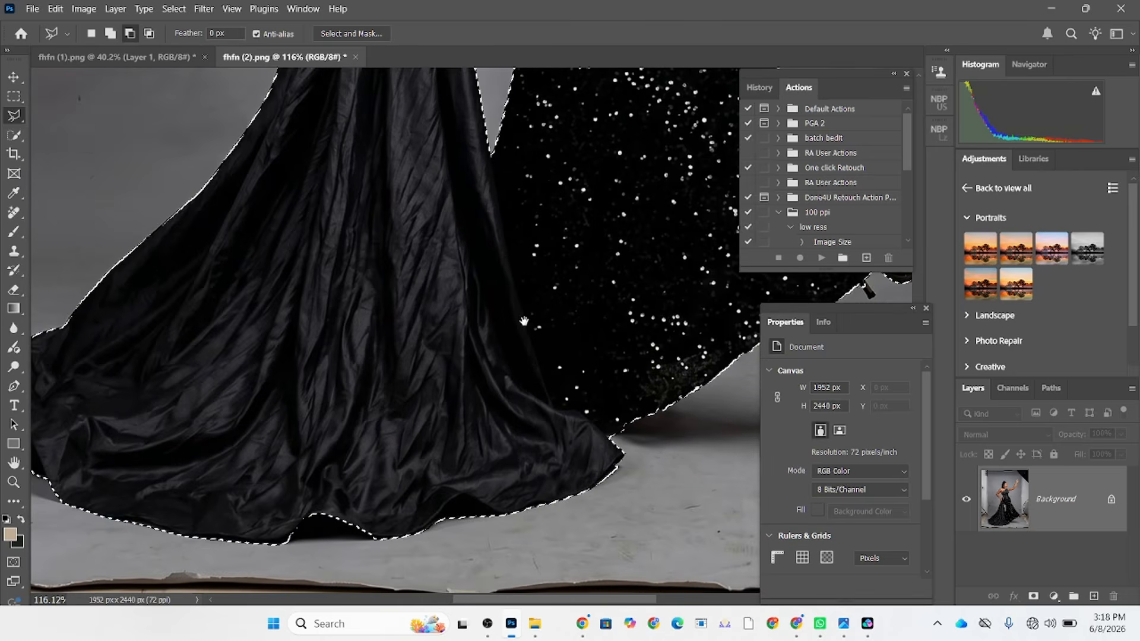
{"action": "left_click", "coordinate": [285, 534]}
{"action": "left_click", "coordinate": [403, 539]}
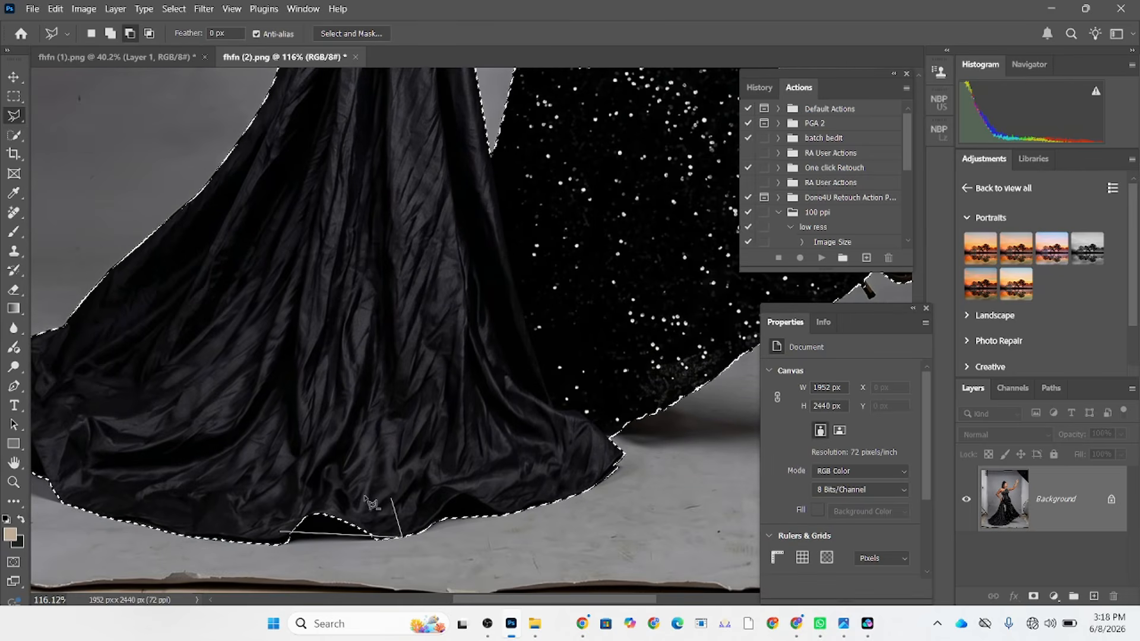
{"action": "left_click", "coordinate": [389, 512]}
{"action": "left_click", "coordinate": [280, 532]}
Subtract the stray cable area beyond the raised foot's toes from the selection with the Polygonal Lasso.
{"action": "scroll", "coordinate": [380, 386], "scroll_direction": "up", "scroll_amount": 10}
{"action": "left_click", "coordinate": [408, 451]}
{"action": "left_click", "coordinate": [522, 452]}
{"action": "left_click", "coordinate": [523, 406]}
{"action": "left_click", "coordinate": [345, 326]}
{"action": "left_click", "coordinate": [409, 390]}
{"action": "left_click", "coordinate": [454, 438]}
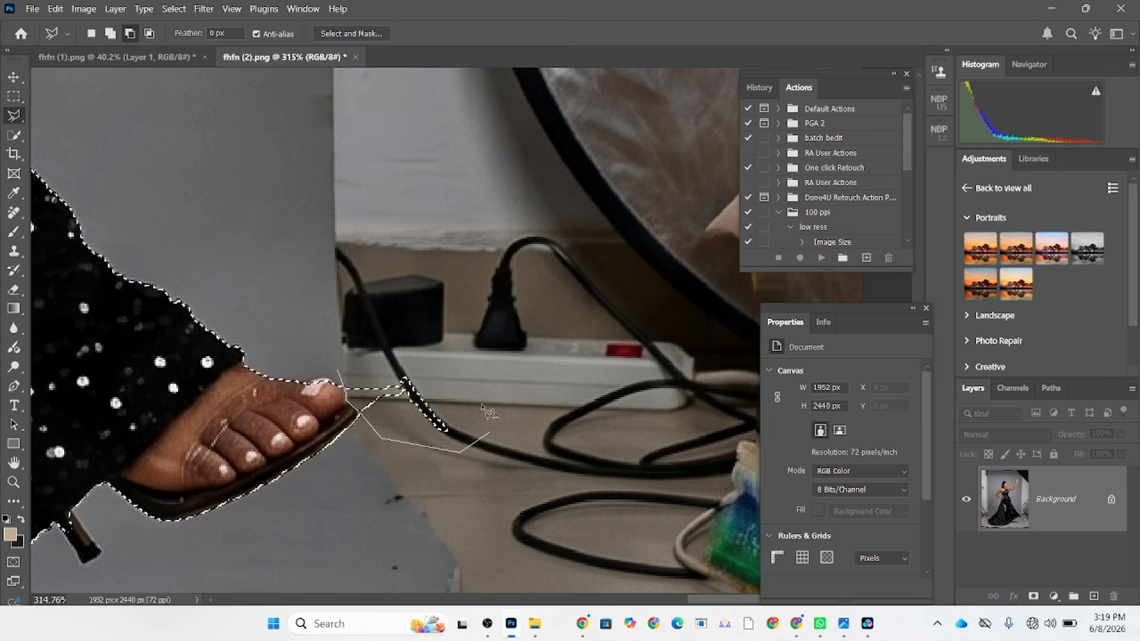
Add the missed outer edge of the raised index finger to the selection with the Polygonal Lasso.
{"action": "scroll", "coordinate": [440, 380], "scroll_direction": "down", "scroll_amount": 7}
{"action": "mouse_move", "coordinate": [416, 119]}
{"action": "left_mouse_down"}
{"action": "mouse_move", "coordinate": [427, 237]}
{"action": "mouse_move", "coordinate": [332, 368]}
{"action": "left_mouse_up"}
{"action": "scroll", "coordinate": [333, 356], "scroll_direction": "up", "scroll_amount": 6}
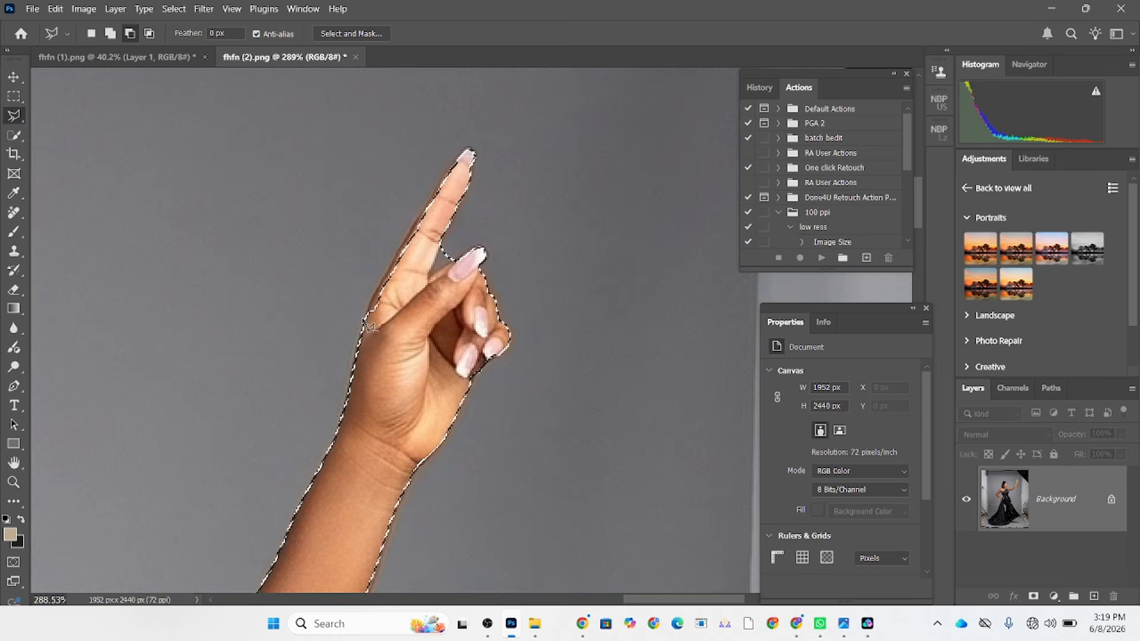
{"action": "left_click", "coordinate": [371, 321]}
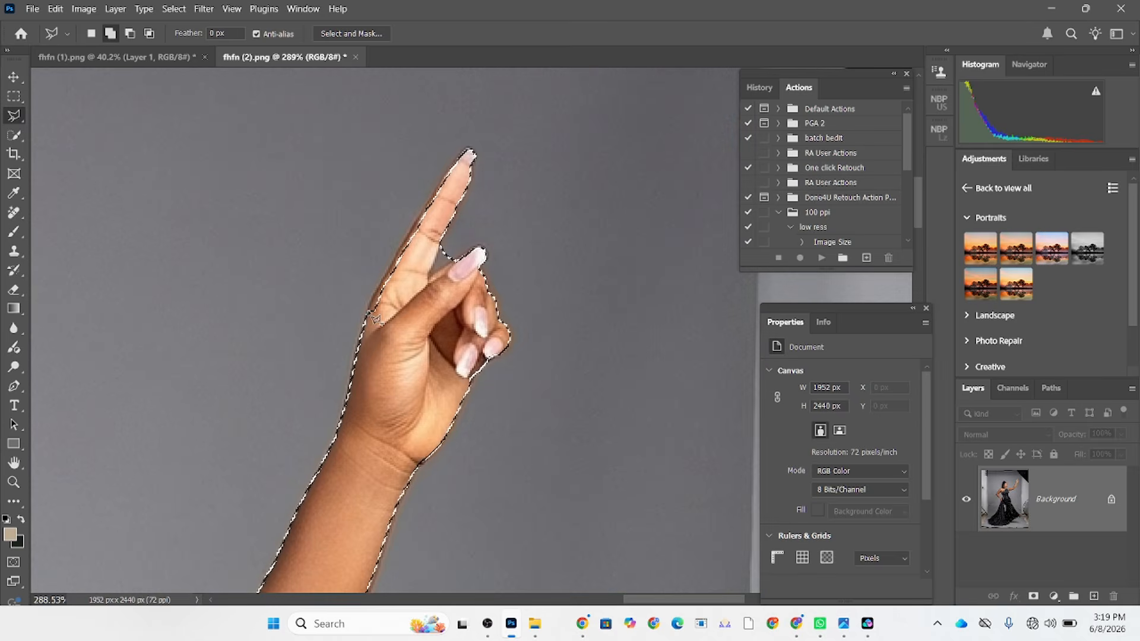
{"action": "double_click", "coordinate": [414, 237]}
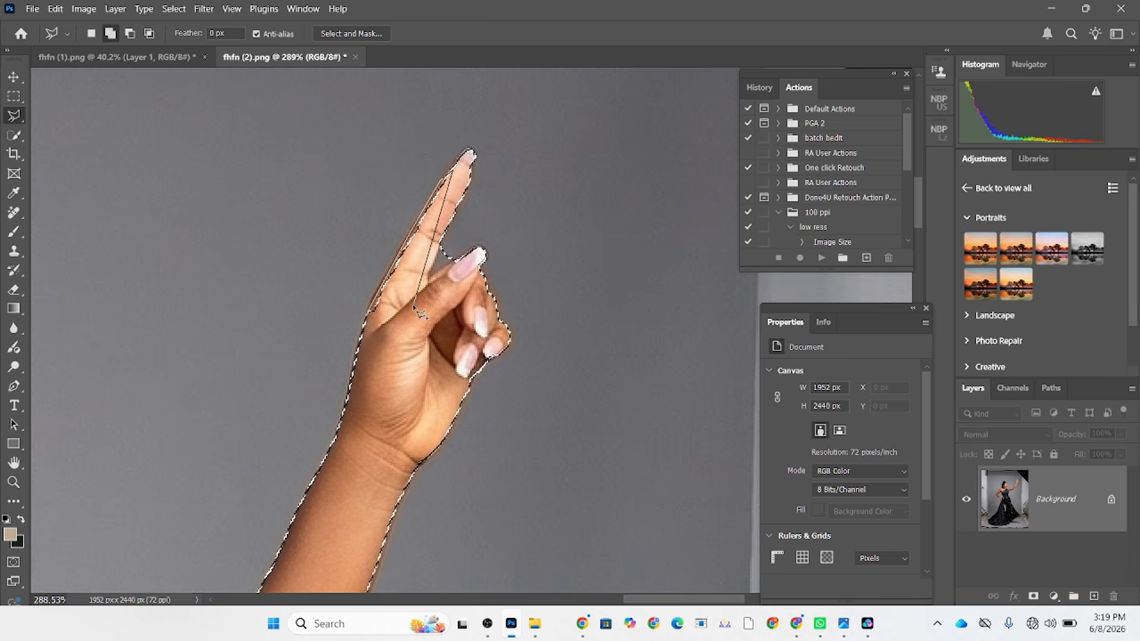
{"action": "left_click", "coordinate": [361, 391]}
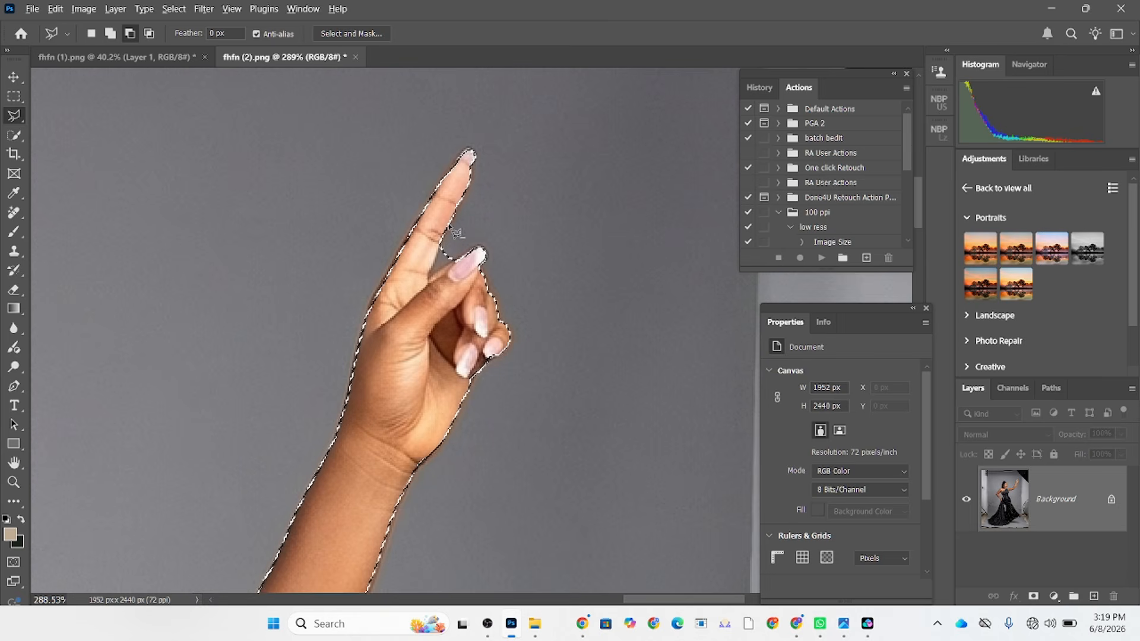
Subtract the backdrop gap between the raised index finger and thumb from the selection with the Polygonal Lasso.
{"action": "left_click", "coordinate": [429, 279]}
{"action": "left_click", "coordinate": [455, 260]}
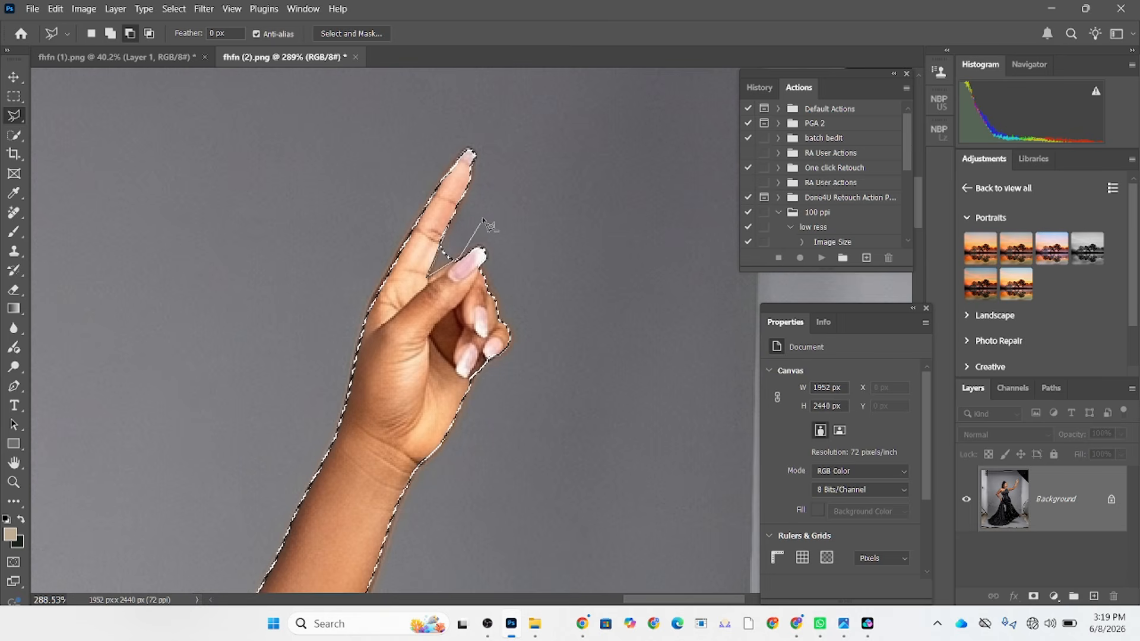
{"action": "double_click", "coordinate": [484, 221]}
{"action": "scroll", "coordinate": [484, 220], "scroll_direction": "down", "scroll_amount": 6}
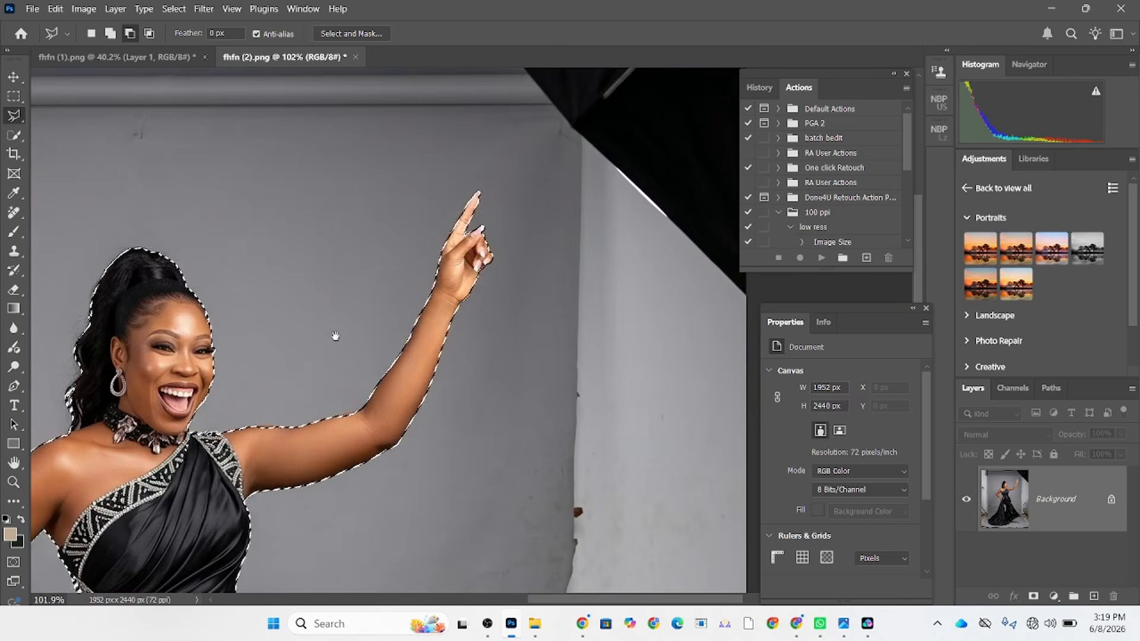
Try expanding the woman's selection by 1 pixel, then revert to the state before the expansion.
{"action": "left_click_drag", "start_coordinate": [333, 334], "coordinate": [490, 154]}
{"action": "left_click_drag", "start_coordinate": [263, 265], "coordinate": [276, 240]}
{"action": "scroll", "coordinate": [324, 244], "scroll_direction": "down", "scroll_amount": 6}
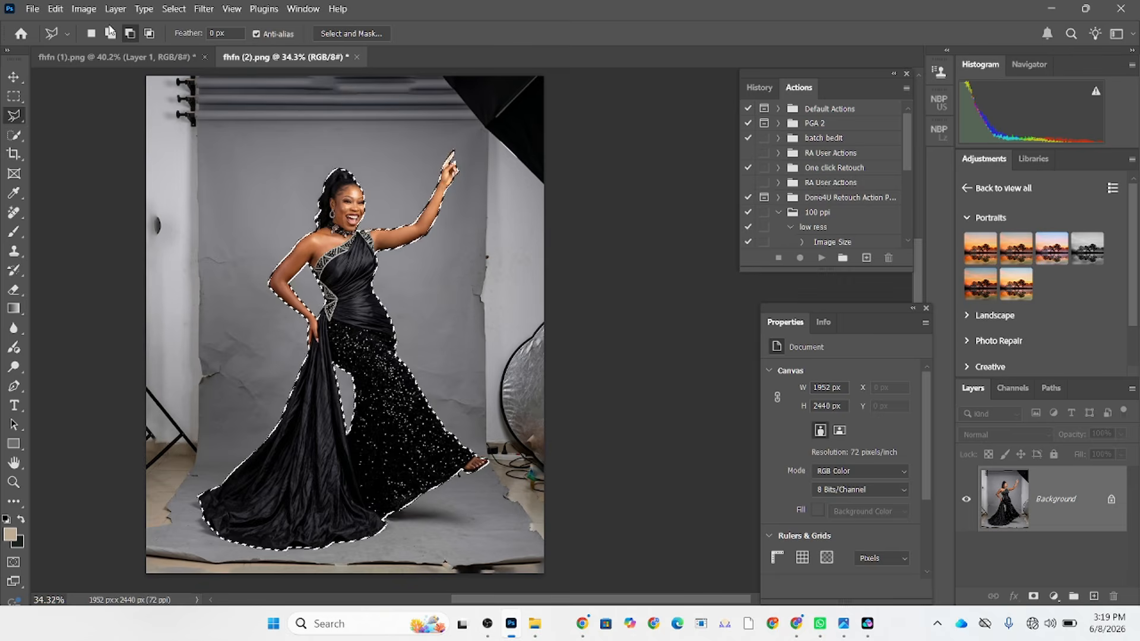
{"action": "left_click", "coordinate": [171, 8]}
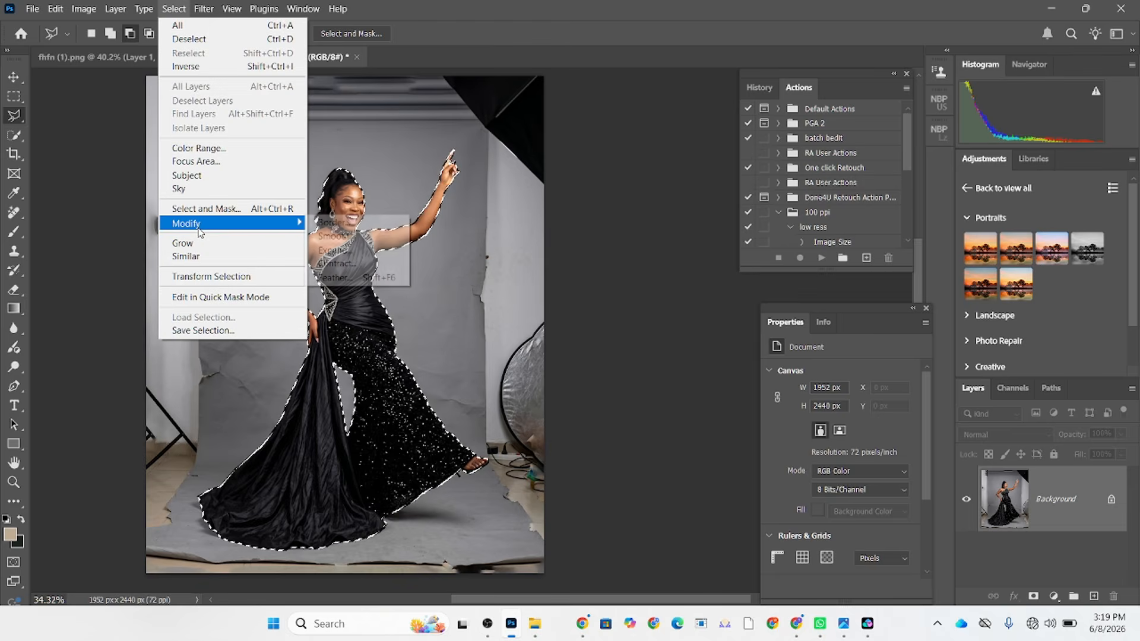
{"action": "mouse_move", "coordinate": [300, 224]}
{"action": "left_click", "coordinate": [361, 255]}
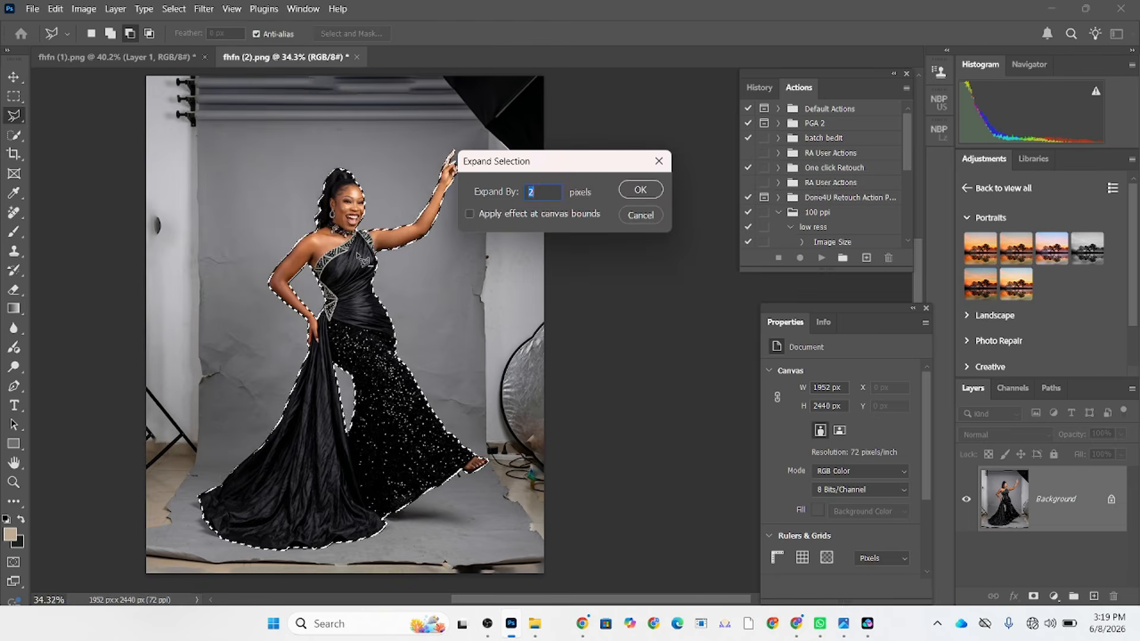
{"action": "type", "text": "1"}
{"action": "key", "text": "Return"}
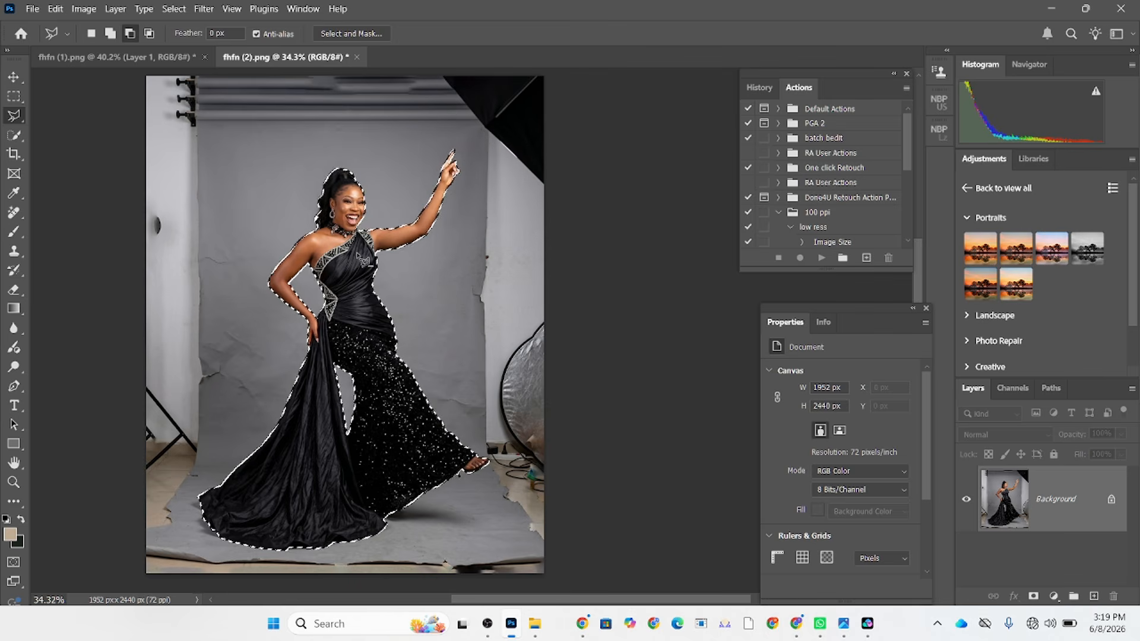
{"action": "scroll", "coordinate": [425, 303], "scroll_direction": "up", "scroll_amount": 8}
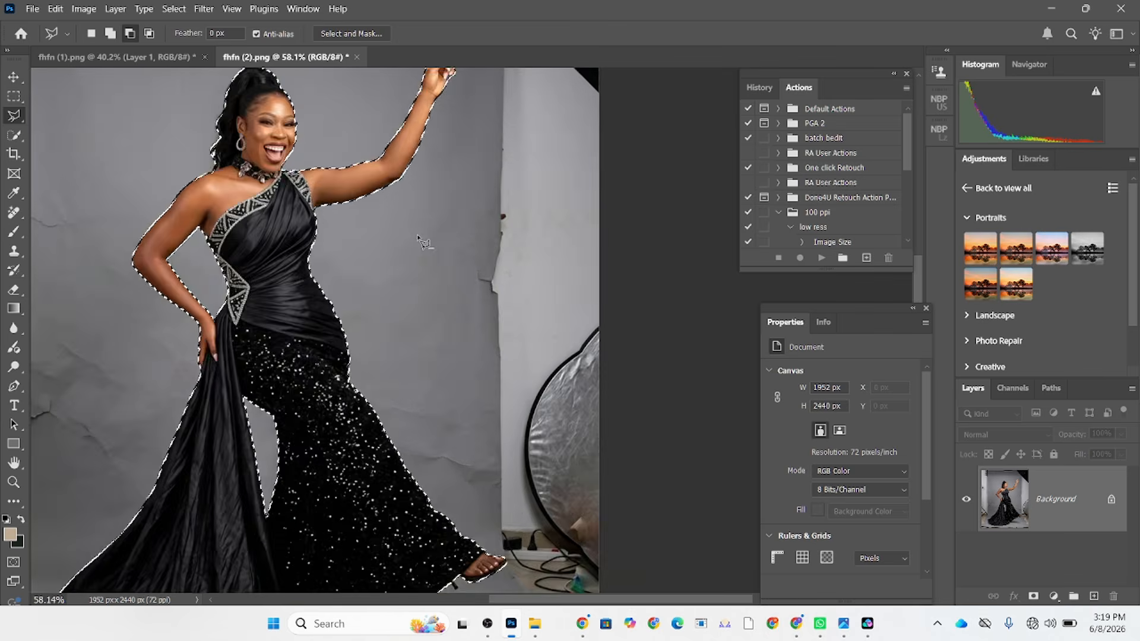
{"action": "scroll", "coordinate": [284, 410], "scroll_direction": "up", "scroll_amount": 1}
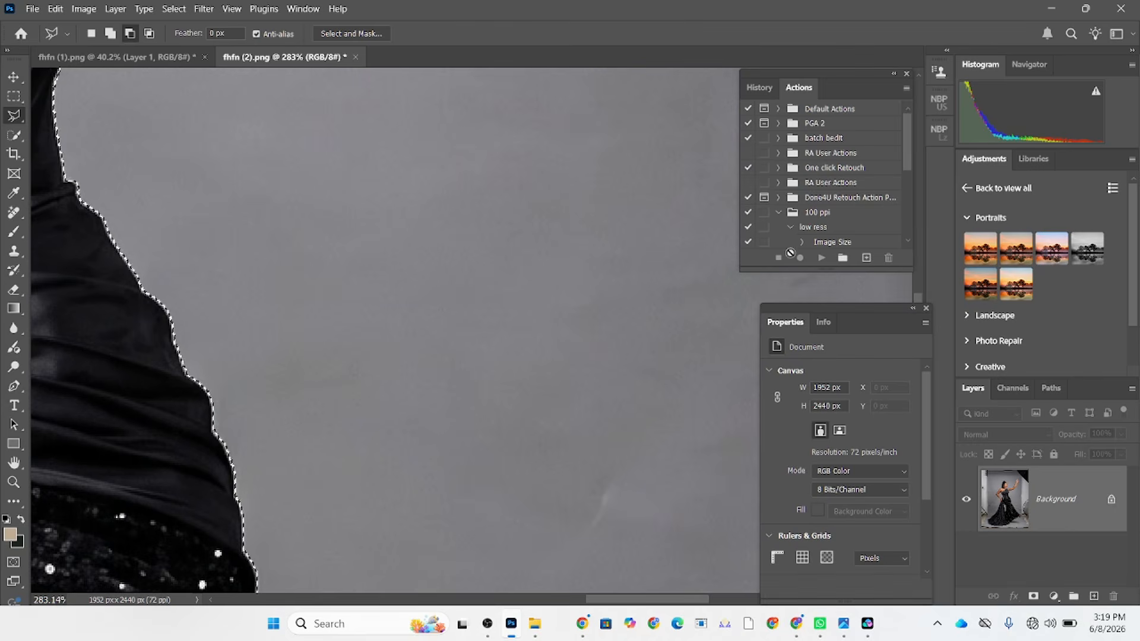
{"action": "left_click", "coordinate": [760, 88]}
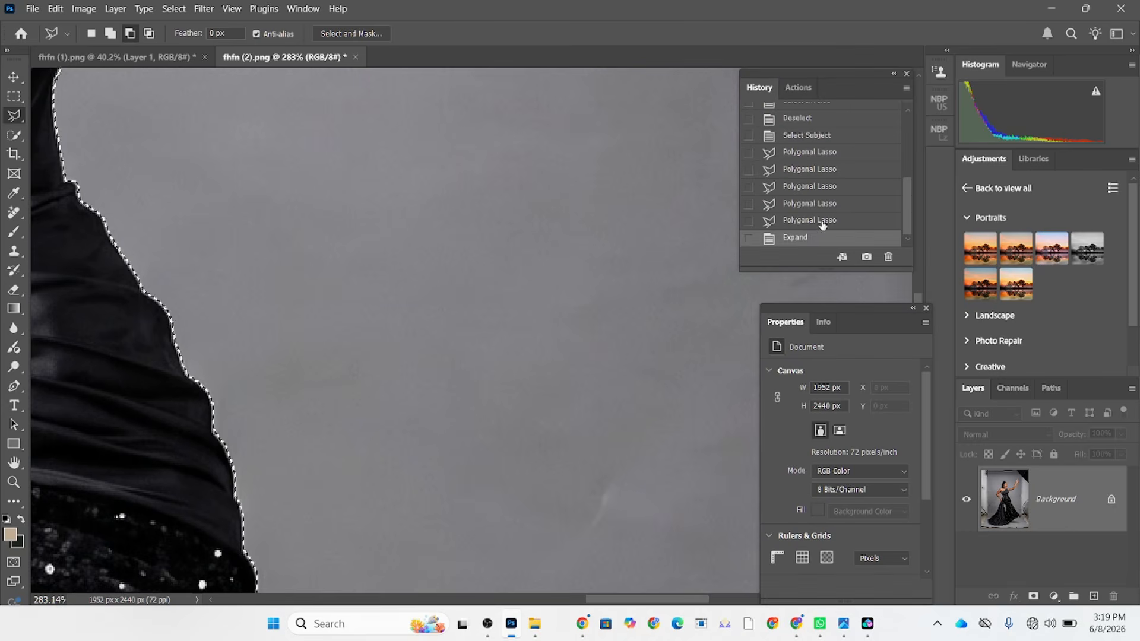
{"action": "left_click", "coordinate": [823, 221]}
Contract the selection slightly inward from the edges of the woman and her gown.
{"action": "left_click", "coordinate": [174, 9]}
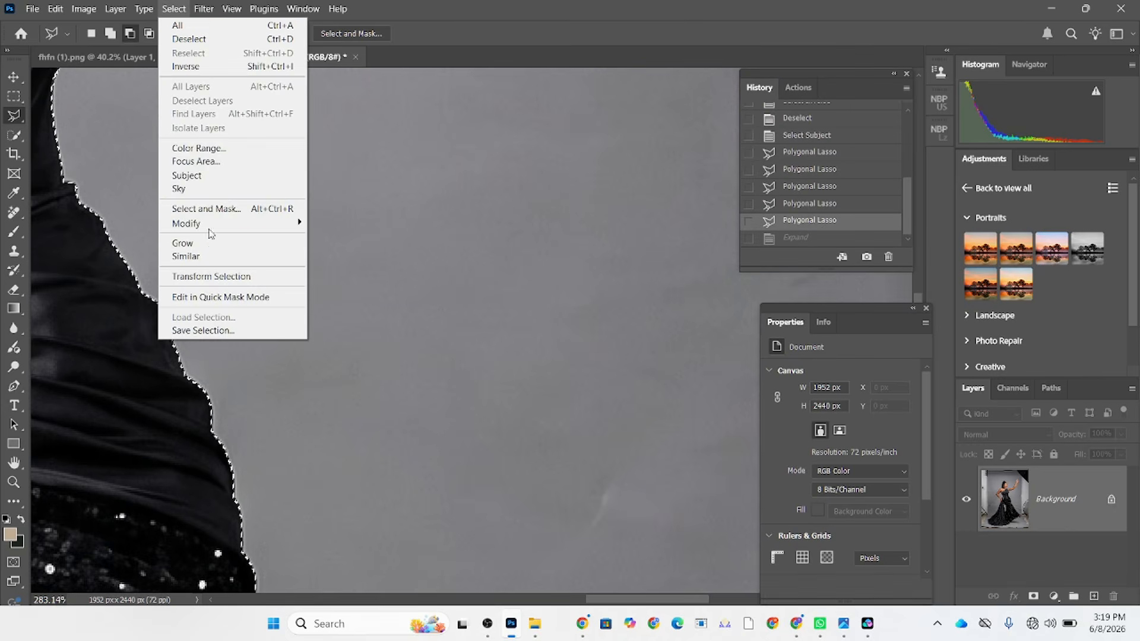
{"action": "mouse_move", "coordinate": [209, 231]}
{"action": "left_click", "coordinate": [363, 264]}
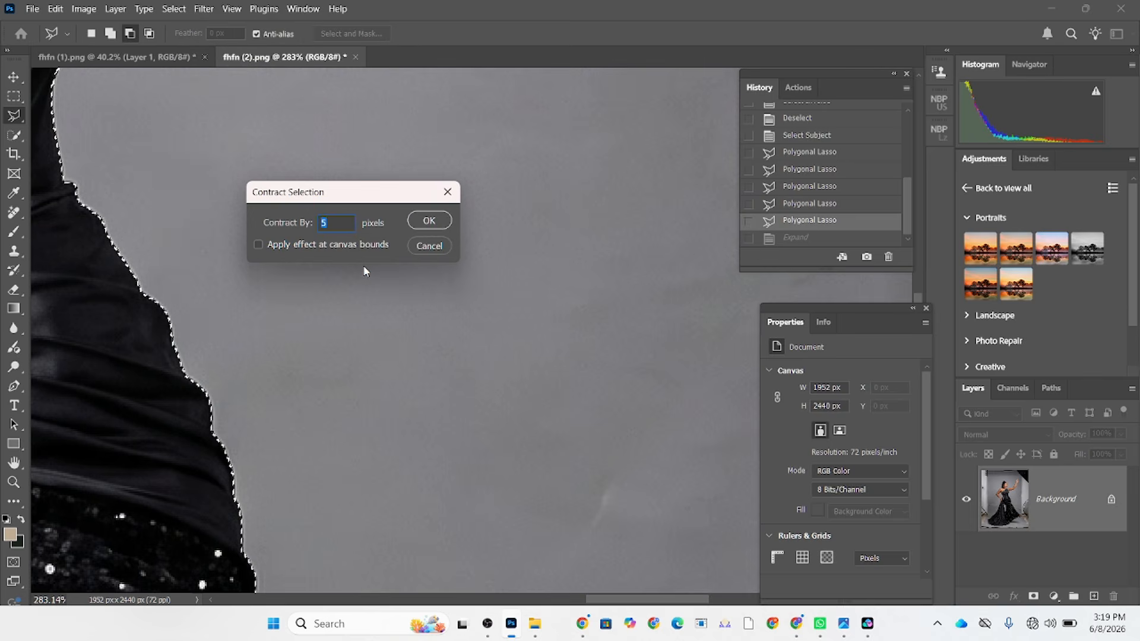
{"action": "left_click", "coordinate": [429, 221]}
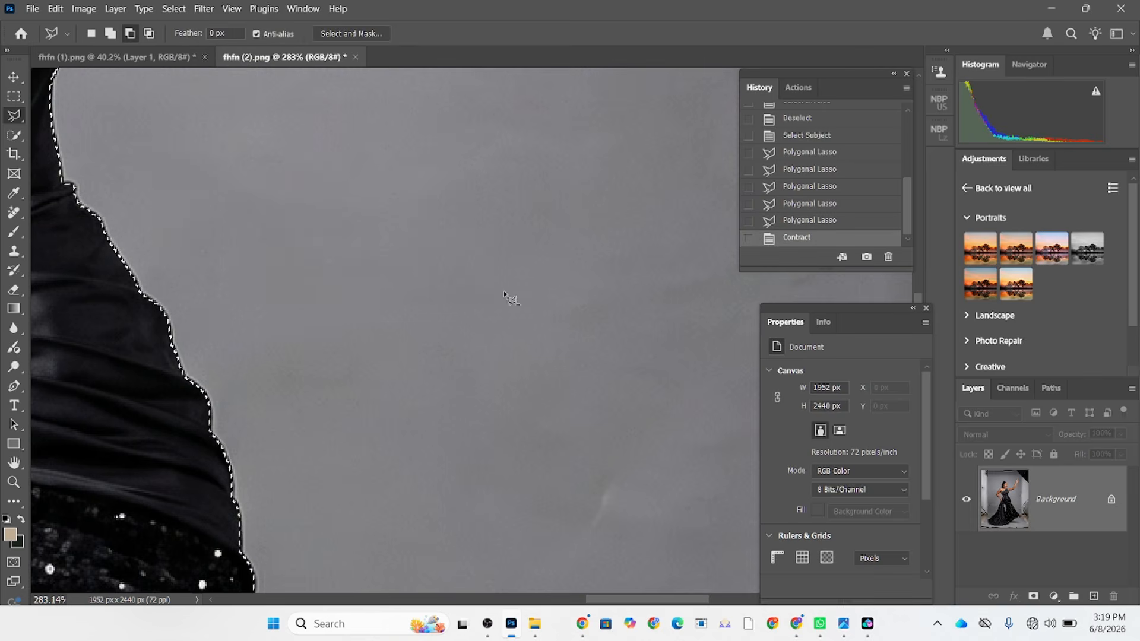
Duplicate the Background layer and cut the selected woman from the copy onto her own layer at the top of the stack.
{"action": "scroll", "coordinate": [503, 290], "scroll_direction": "down", "scroll_amount": 10}
{"action": "left_click_drag", "start_coordinate": [1089, 515], "coordinate": [1094, 597]}
{"action": "right_click", "coordinate": [486, 346]}
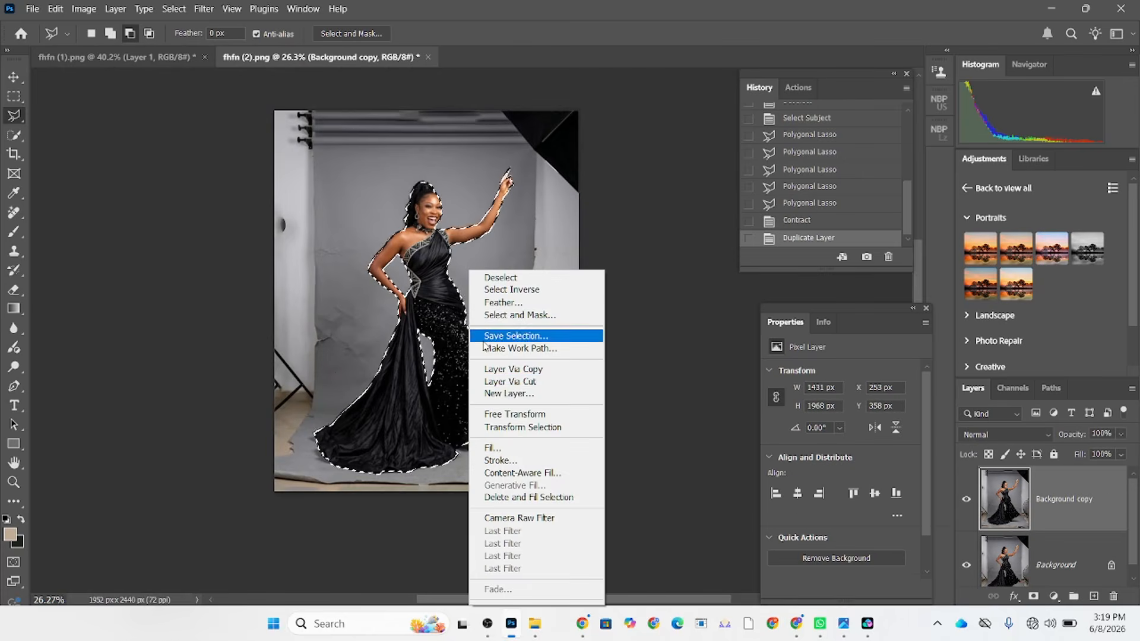
{"action": "left_click", "coordinate": [510, 381]}
{"action": "left_click_drag", "start_coordinate": [1064, 569], "coordinate": [1042, 472]}
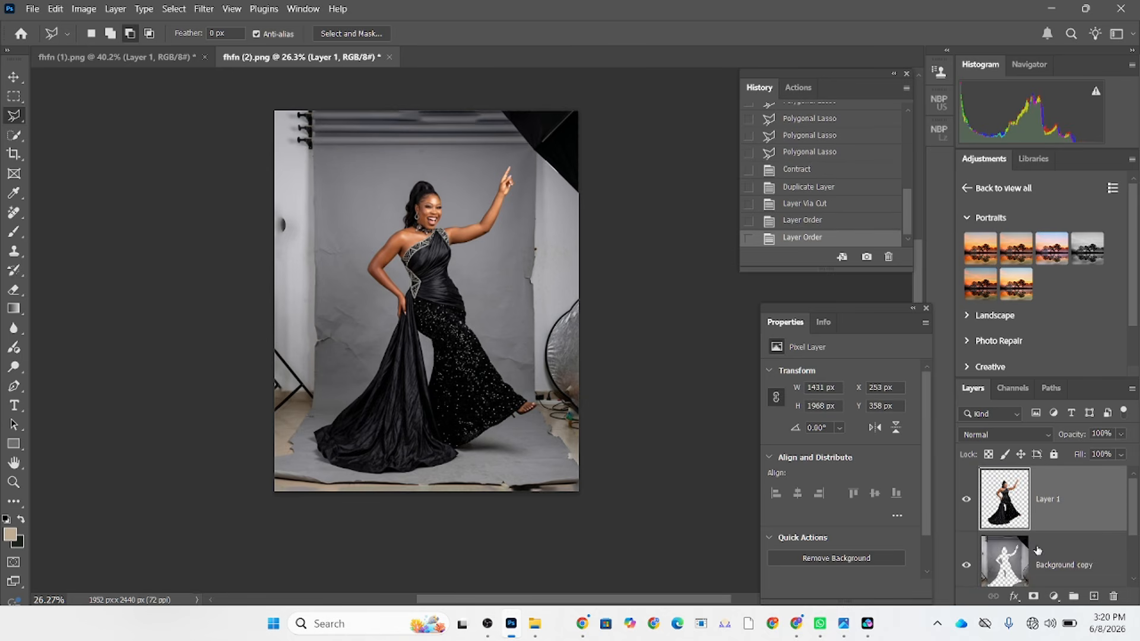
Make Background copy the active layer and load the outline of the woman on Layer 1 as a selection.
{"action": "left_click", "coordinate": [1011, 558]}
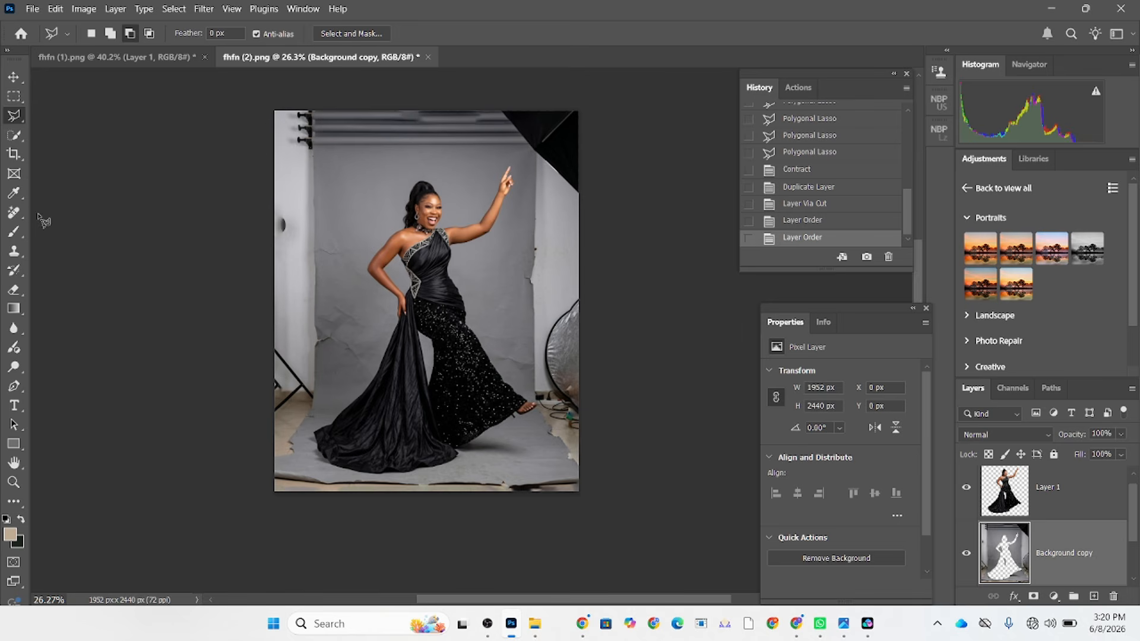
{"action": "left_click_drag", "start_coordinate": [13, 135], "coordinate": [59, 156]}
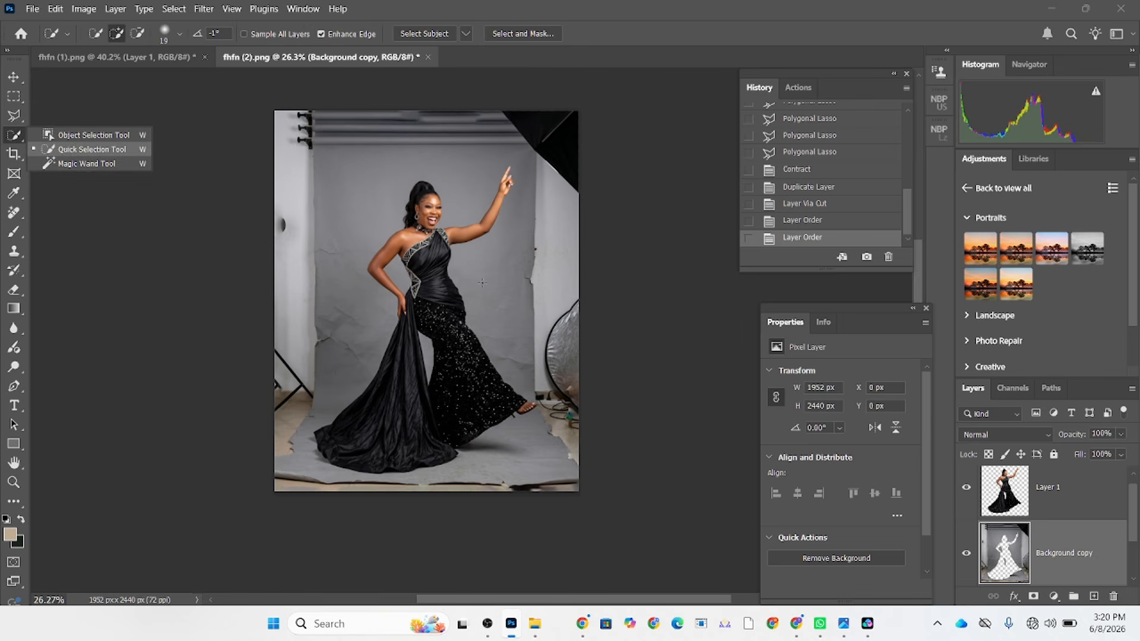
{"action": "left_click", "coordinate": [449, 364]}
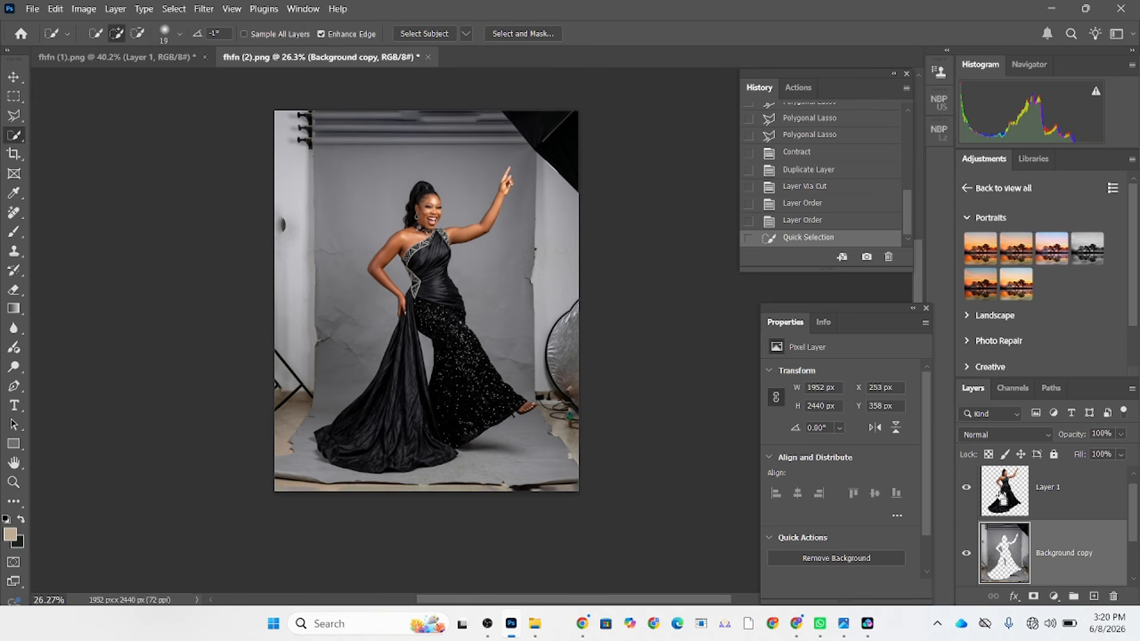
{"action": "left_click", "coordinate": [1003, 493], "text": "ctrl"}
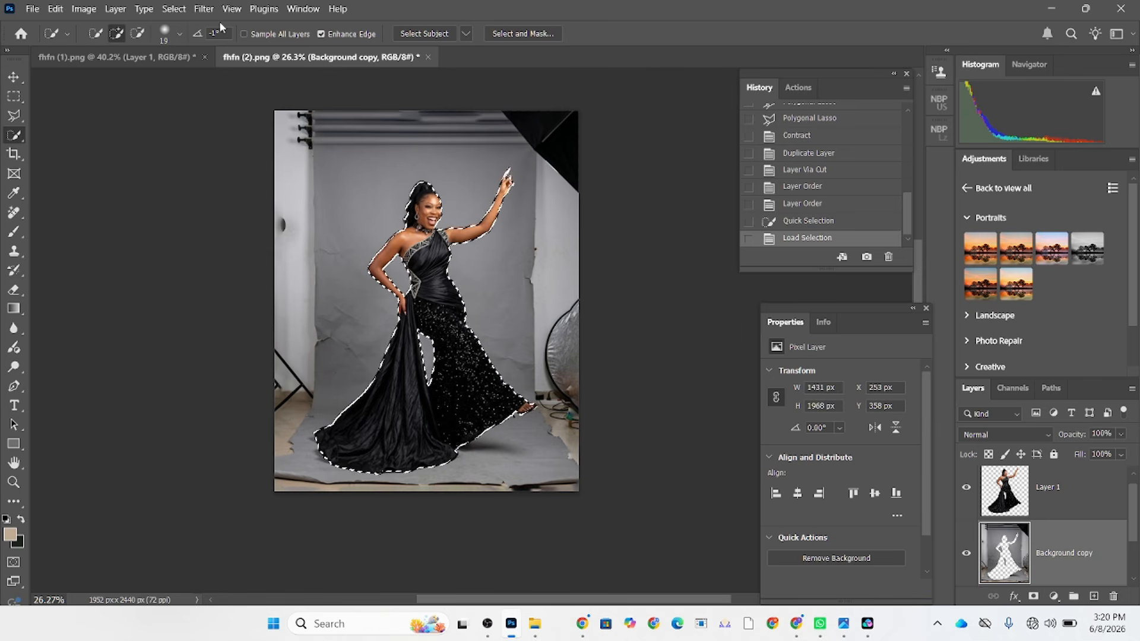
{"action": "left_click", "coordinate": [174, 8]}
{"action": "left_click", "coordinate": [211, 209]}
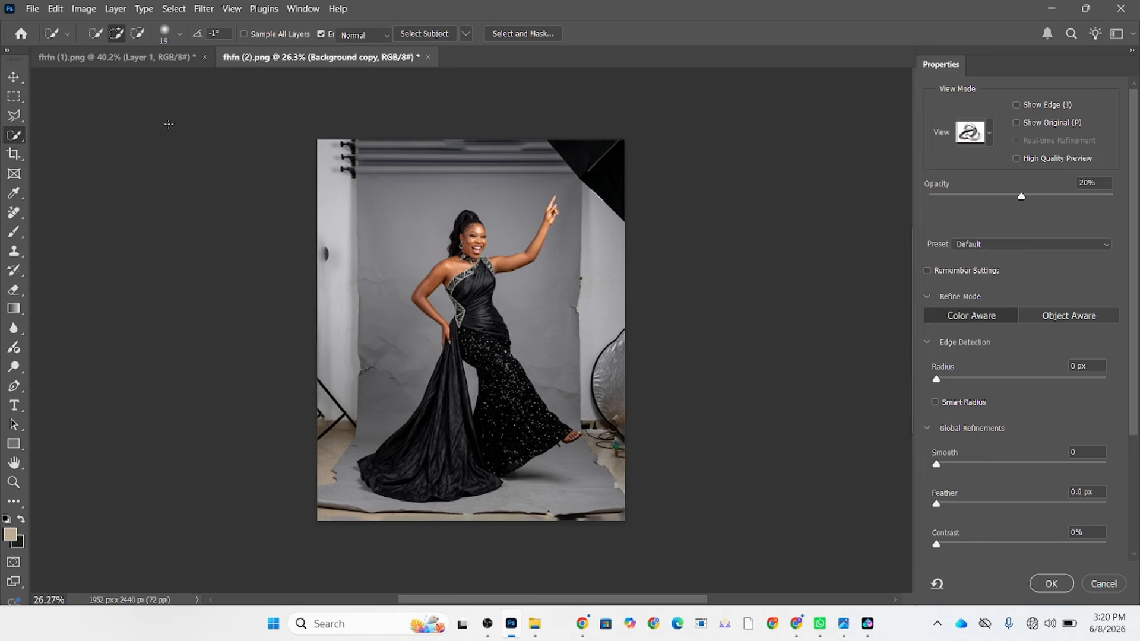
{"action": "key", "text": "Escape"}
Expand the selection around the woman by 12 pixels.
{"action": "left_click", "coordinate": [174, 8]}
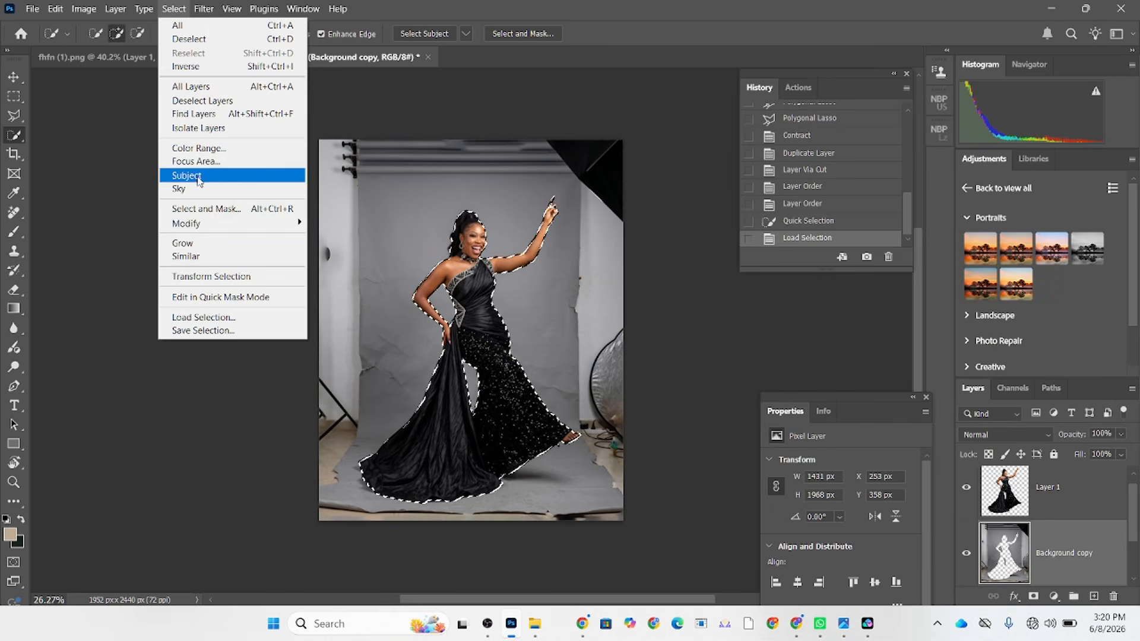
{"action": "mouse_move", "coordinate": [212, 224]}
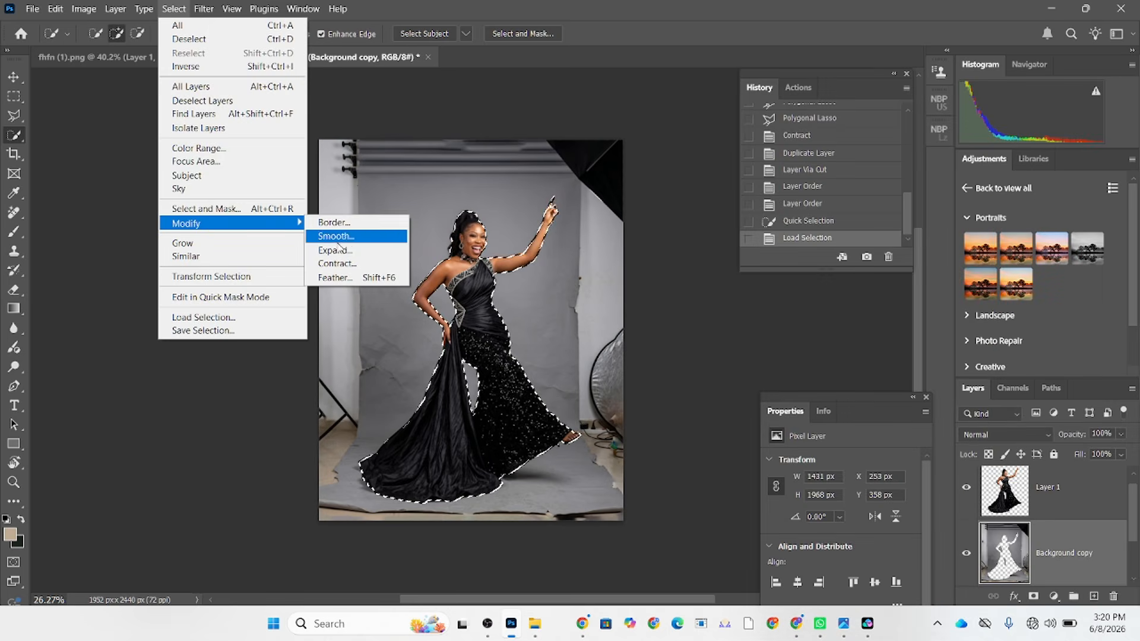
{"action": "left_click", "coordinate": [335, 250]}
{"action": "type", "text": "12"}
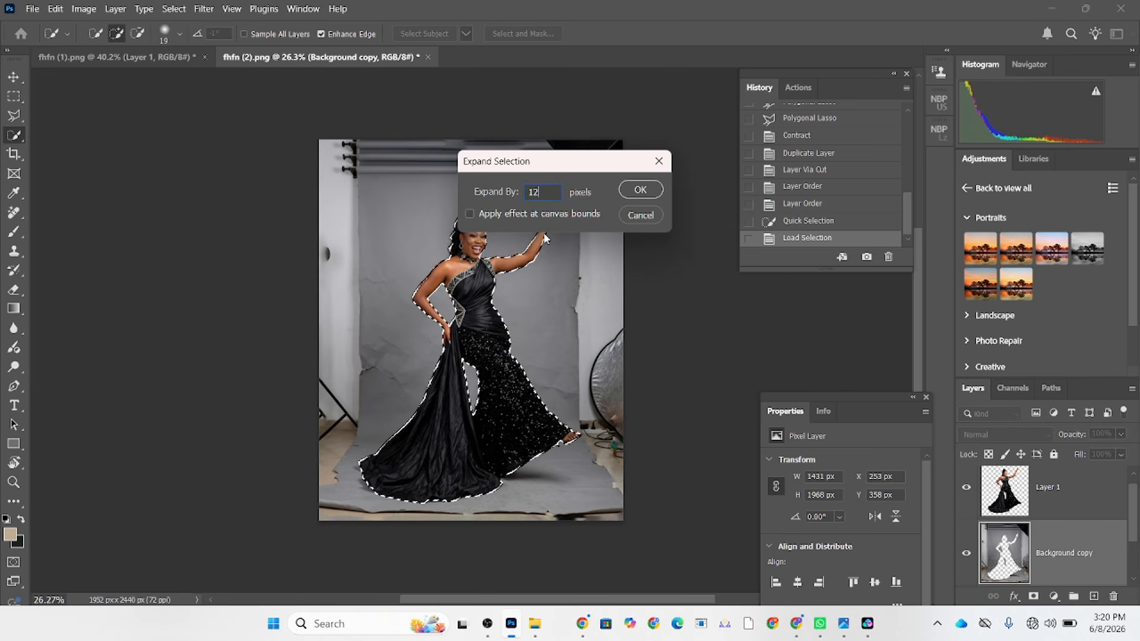
{"action": "left_click", "coordinate": [639, 189]}
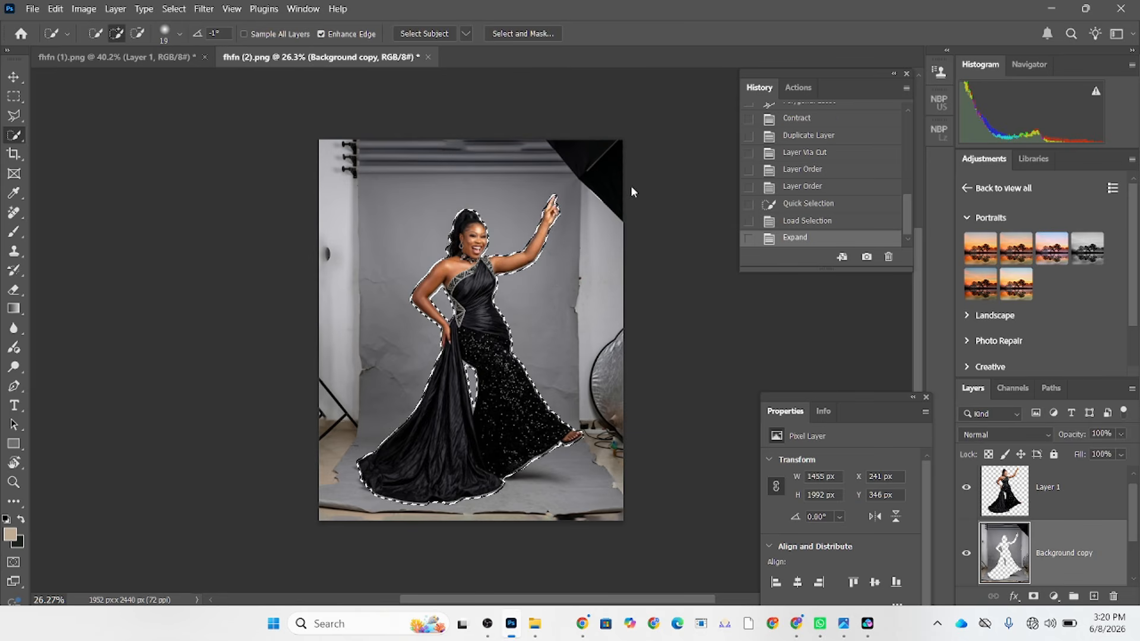
Fill the woman-shaped hole on Background copy with a Content-Aware fill and clear the selection.
{"action": "right_click", "coordinate": [407, 349]}
{"action": "left_click", "coordinate": [440, 189]}
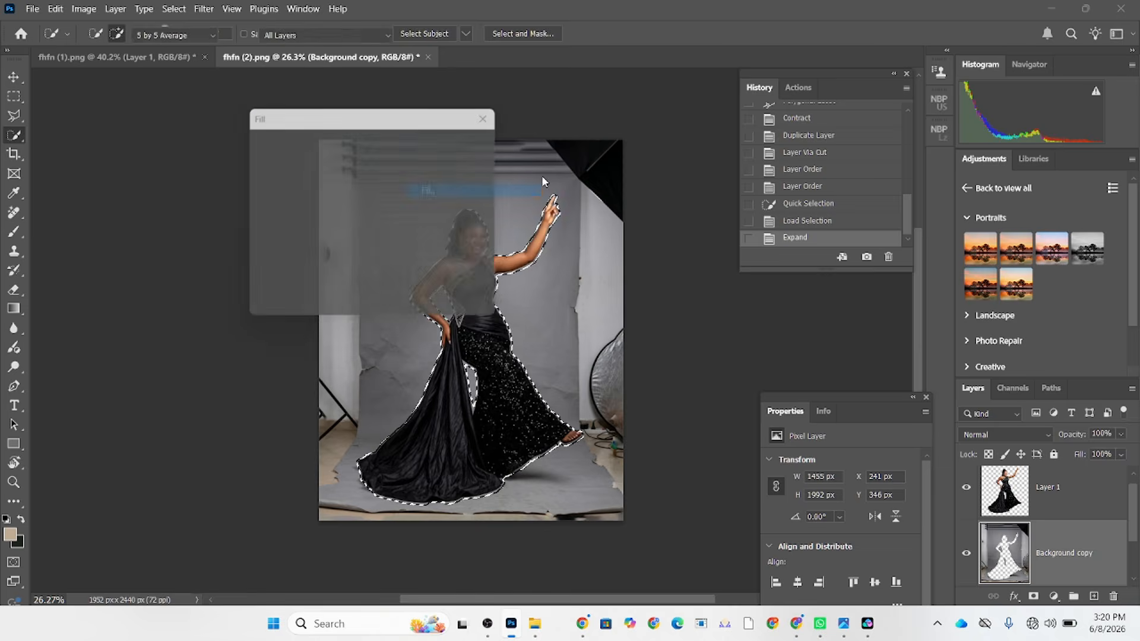
{"action": "left_click", "coordinate": [476, 144]}
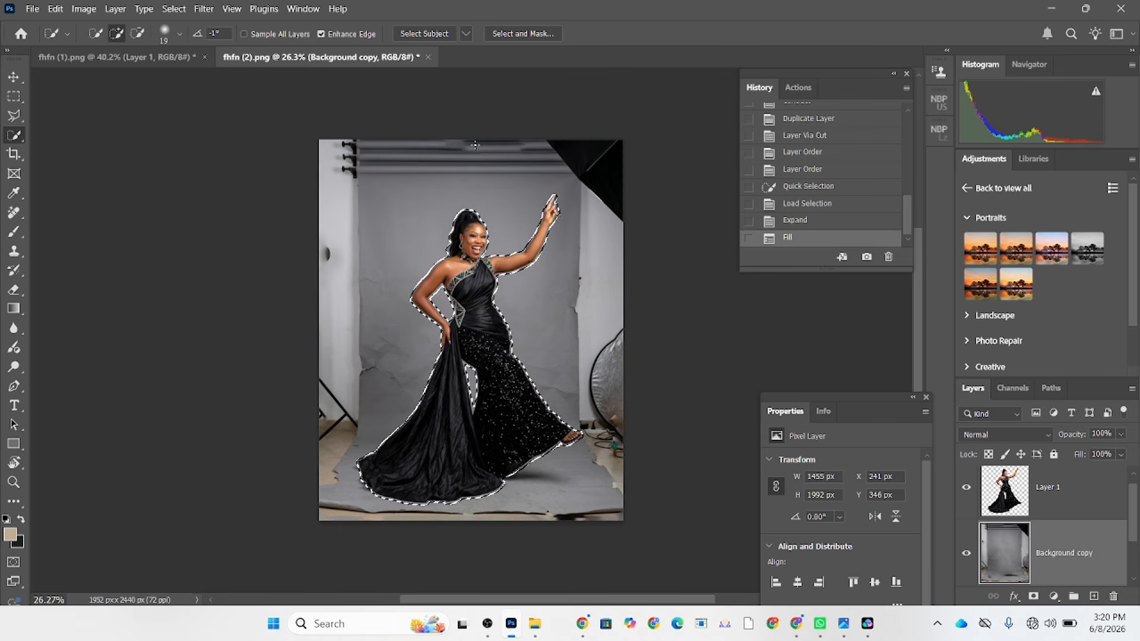
{"action": "key", "text": "ctrl+d"}
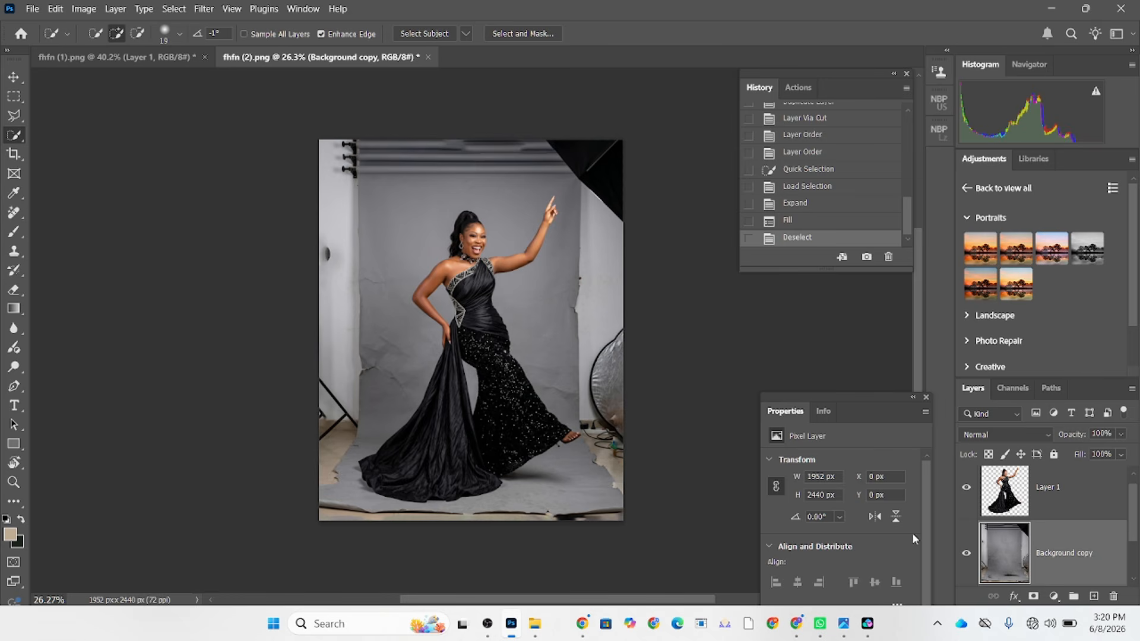
With Layer 1 hidden, select everything outside a rectangle about 1329 × 2008 px drawn over the clean part of the backdrop.
{"action": "left_click", "coordinate": [967, 488]}
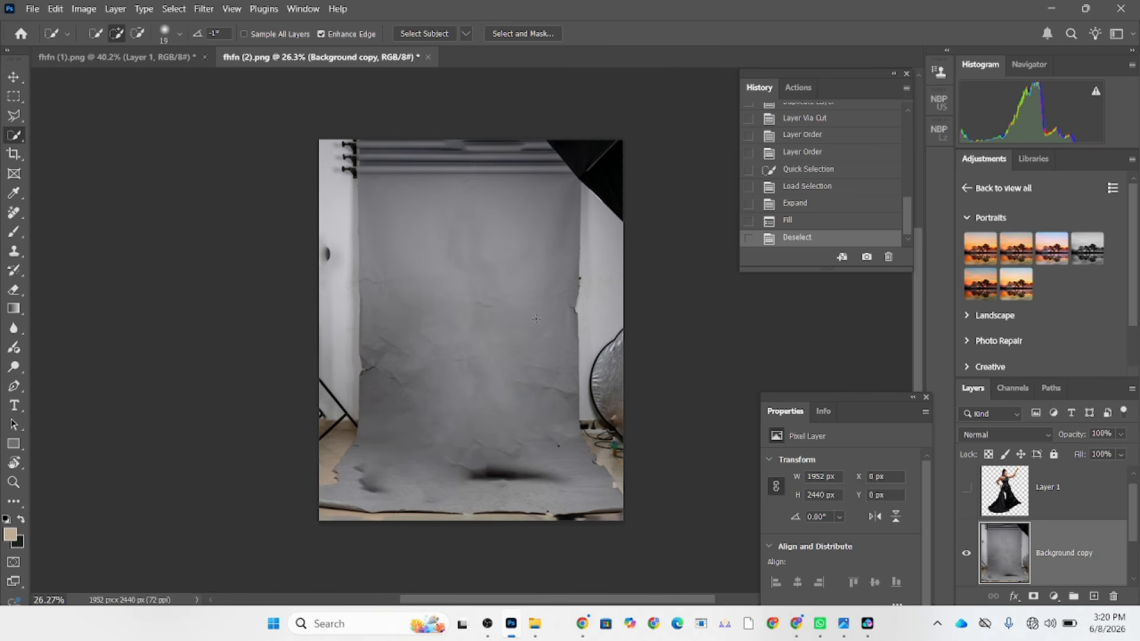
{"action": "left_click", "coordinate": [14, 97]}
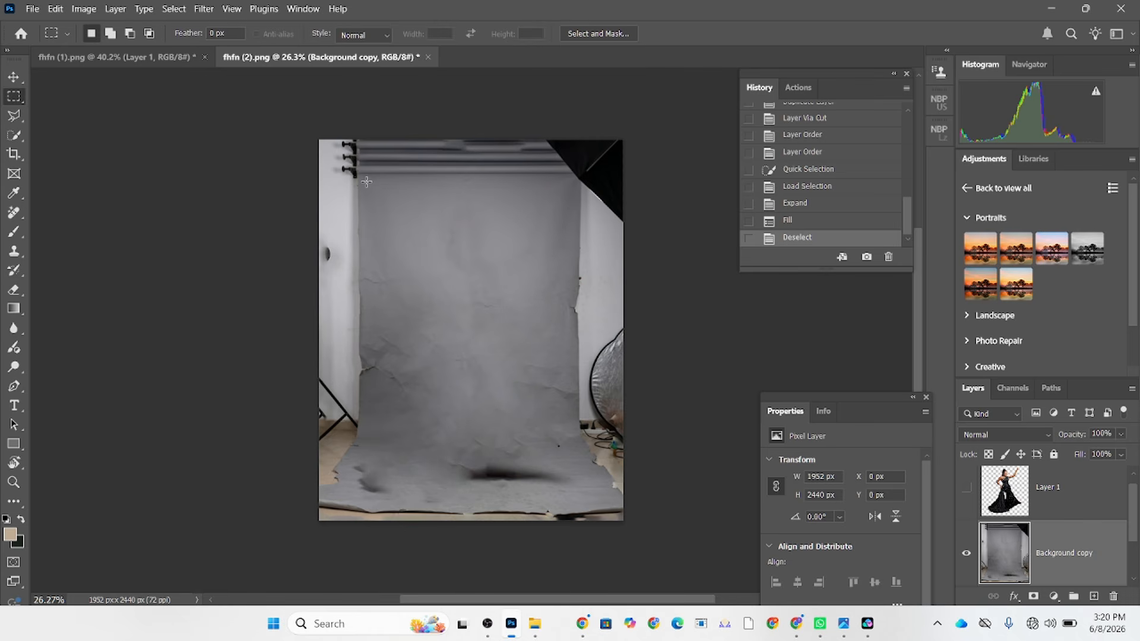
{"action": "left_click_drag", "start_coordinate": [367, 181], "coordinate": [573, 494]}
{"action": "right_click", "coordinate": [512, 452]}
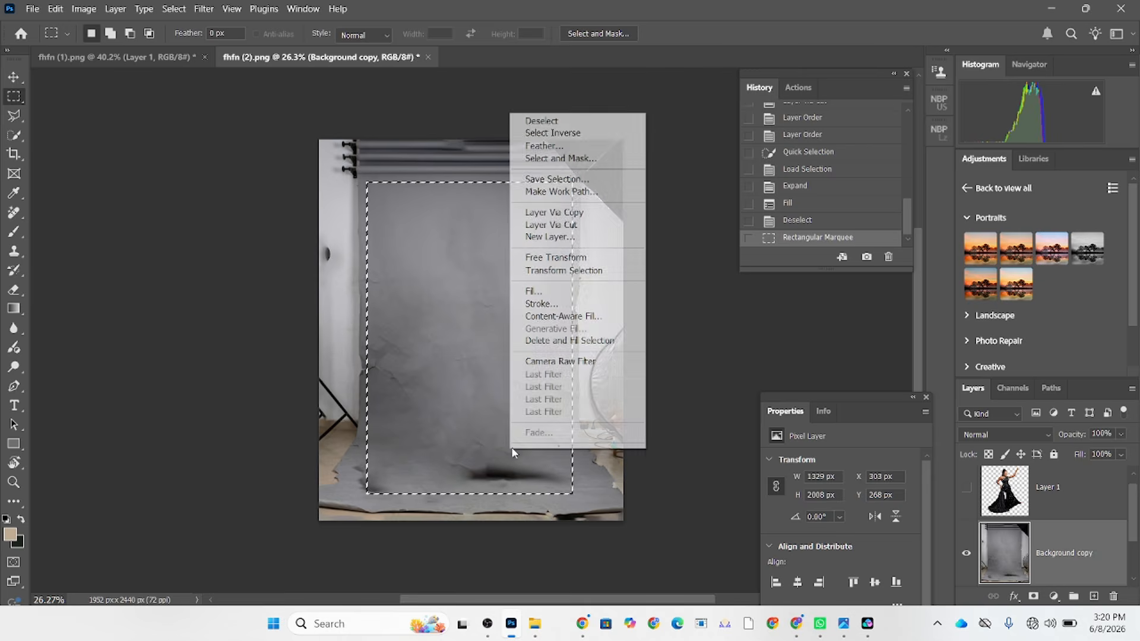
{"action": "left_click", "coordinate": [552, 132]}
Replace the cluttered studio surroundings on Background copy with a Content-Aware fill at 100% opacity and clear the selection.
{"action": "right_click", "coordinate": [515, 271]}
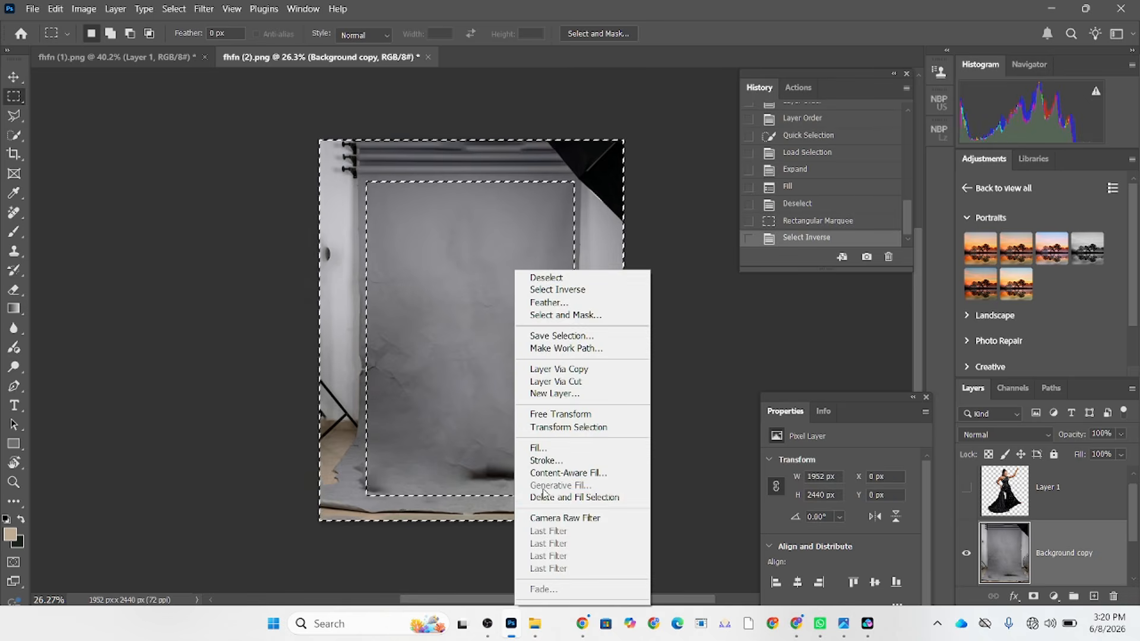
{"action": "left_click", "coordinate": [538, 448]}
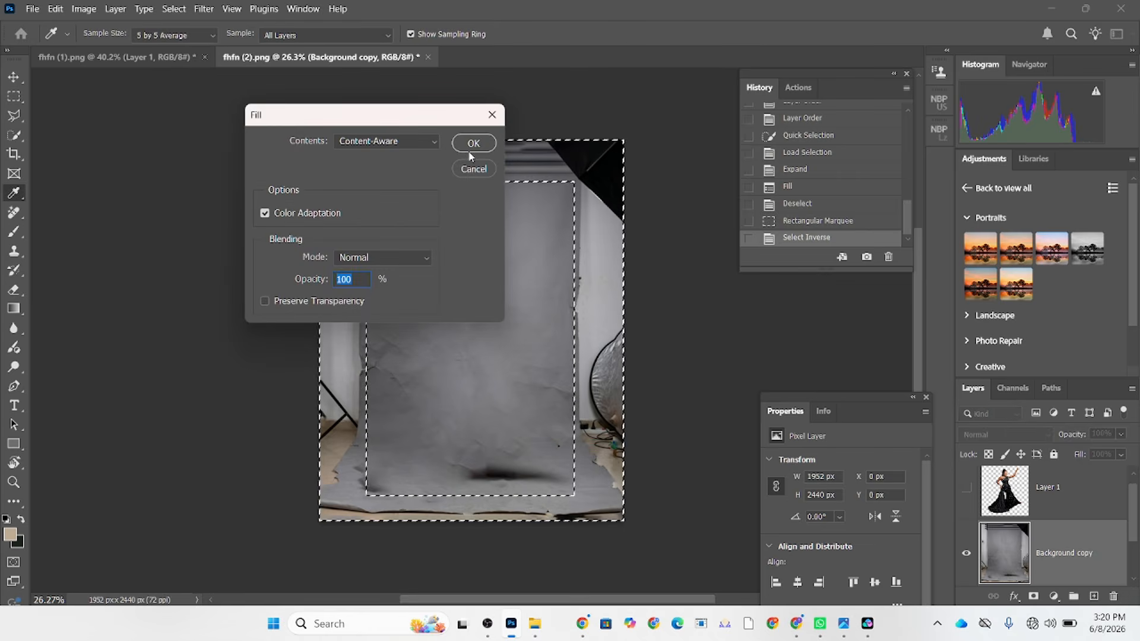
{"action": "left_click", "coordinate": [473, 146]}
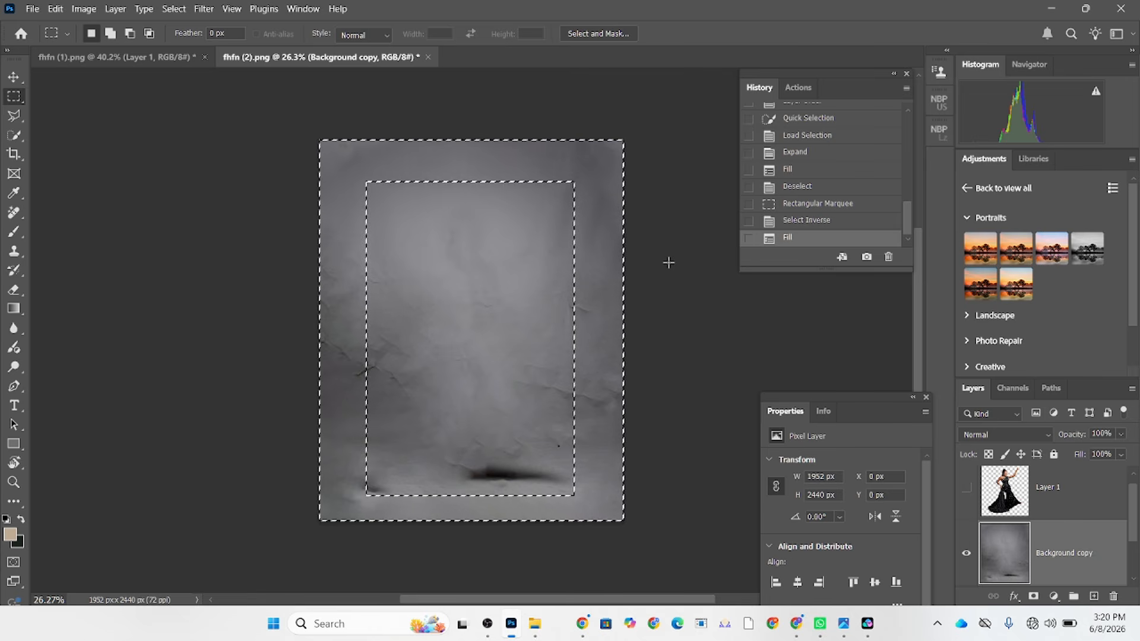
{"action": "key", "text": "ctrl+d"}
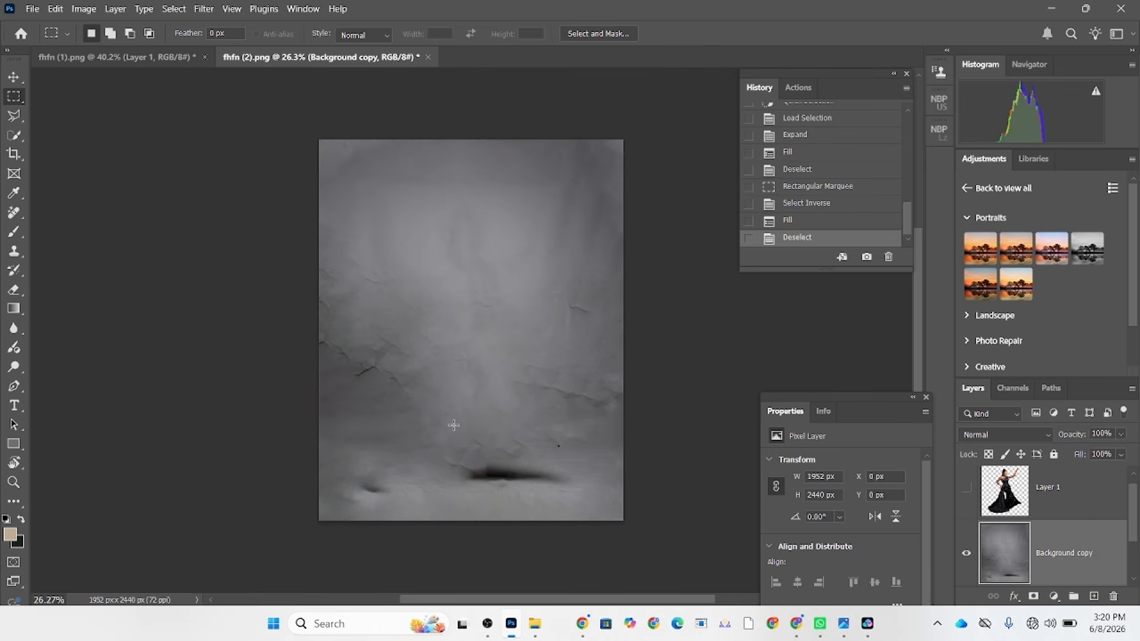
Clone out the small dark smudge on the lower-left floor of the backdrop with the Clone Stamp and show Layer 1 again.
{"action": "key", "text": "s"}
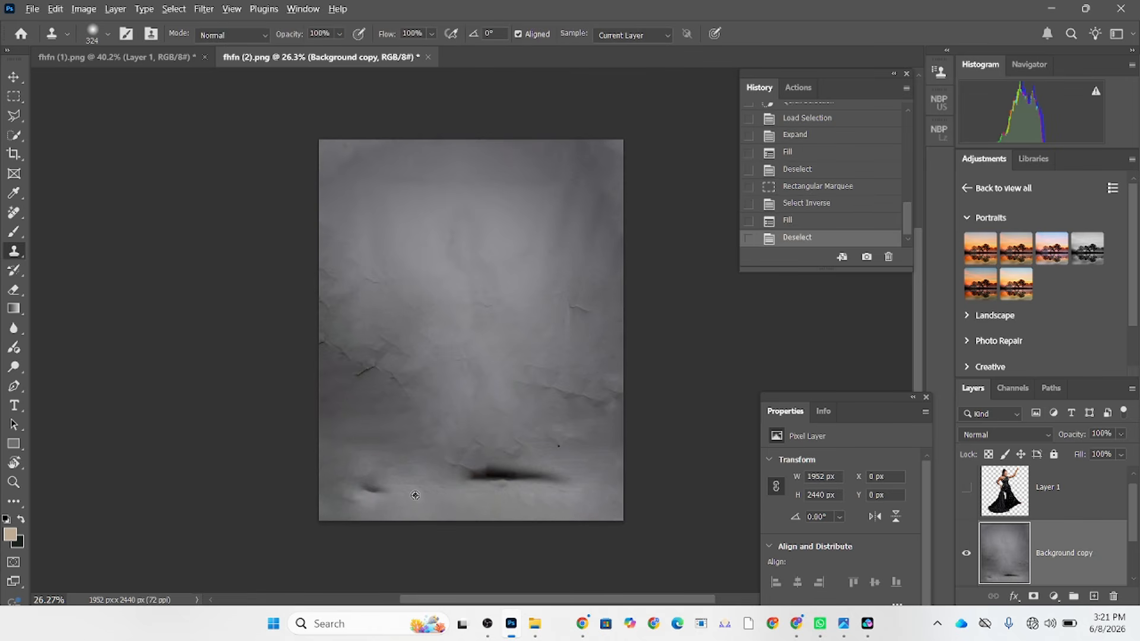
{"action": "left_click", "coordinate": [382, 489]}
{"action": "left_click", "coordinate": [376, 489]}
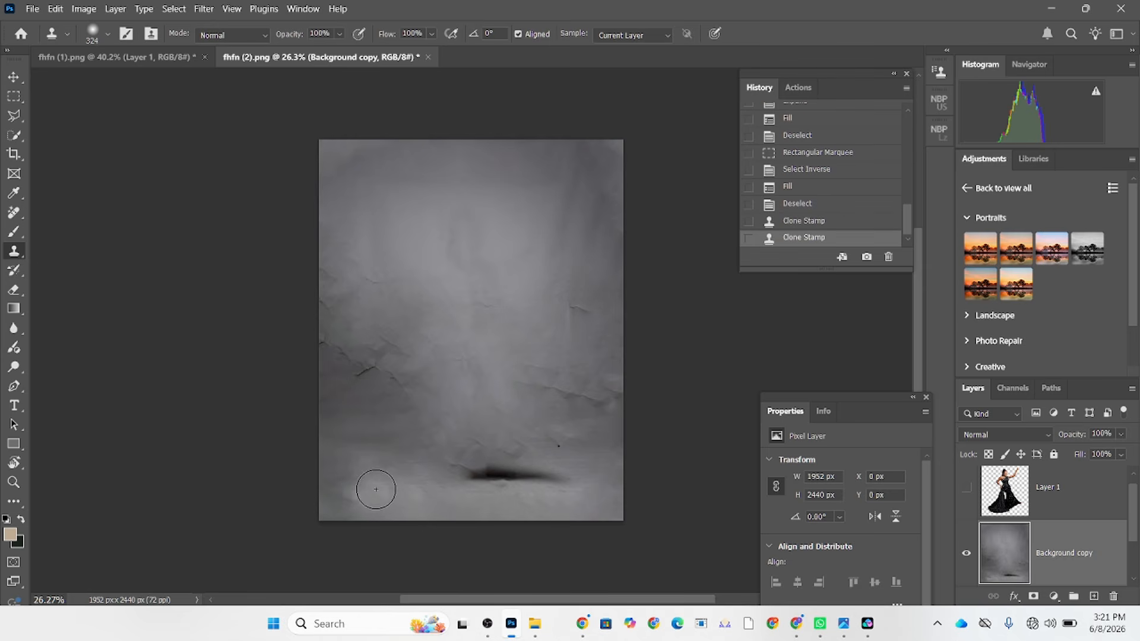
{"action": "left_click", "coordinate": [967, 487]}
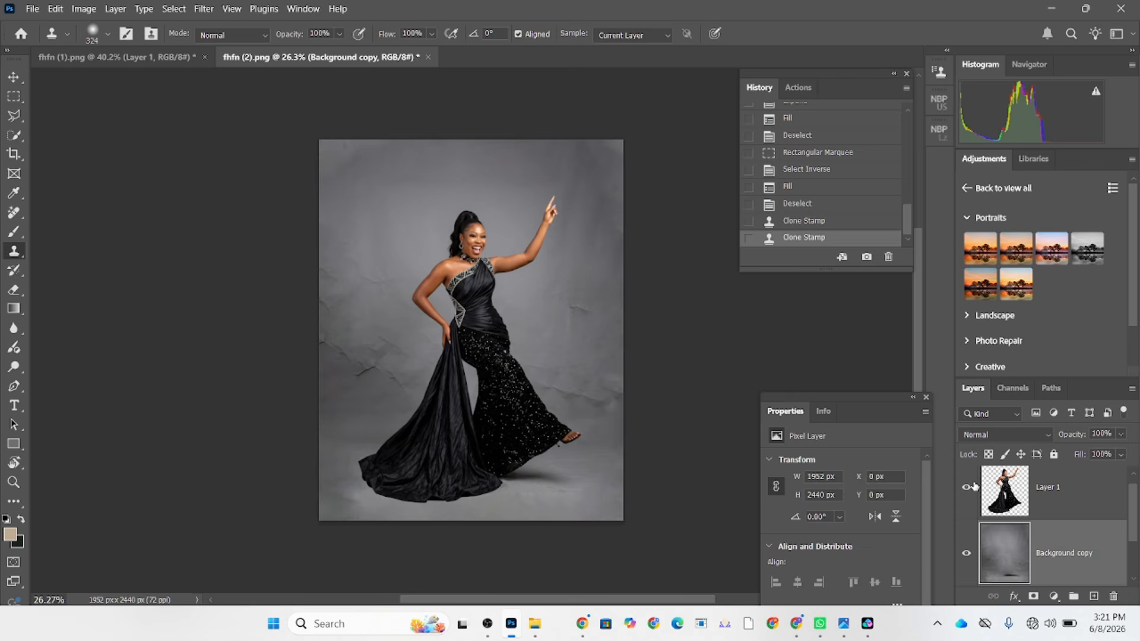
Undo the latest Clone Stamp retouching on the backdrop.
{"action": "key", "text": "ctrl+z"}
{"action": "key", "text": "ctrl+z"}
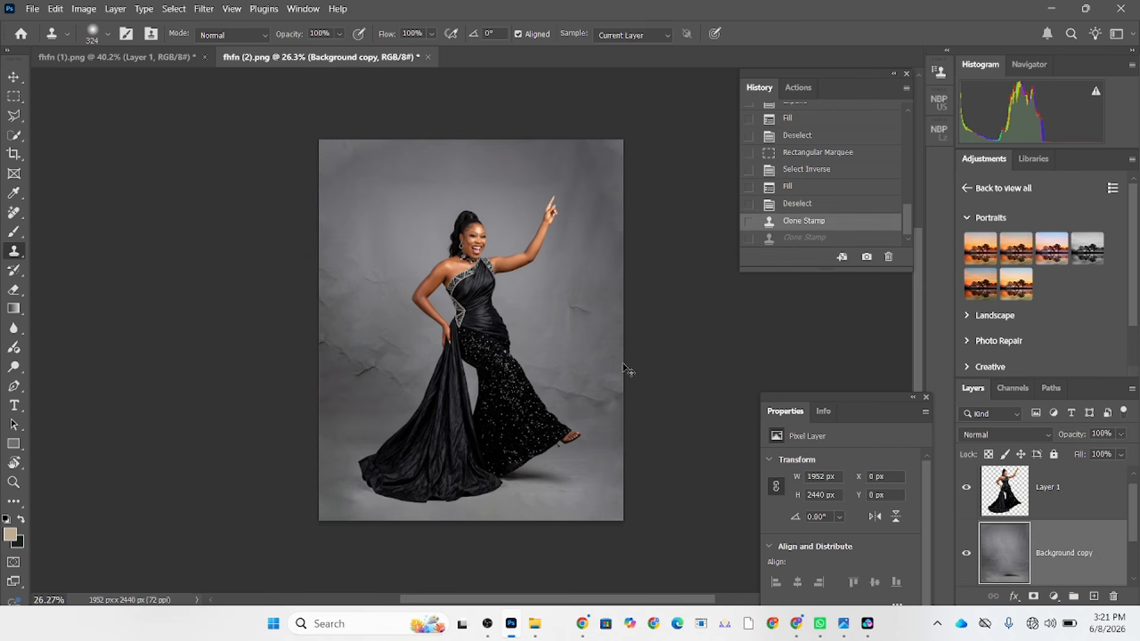
Undo the remaining Clone Stamp retouching on Background copy and clear the selection again.
{"action": "key", "text": "ctrl+z"}
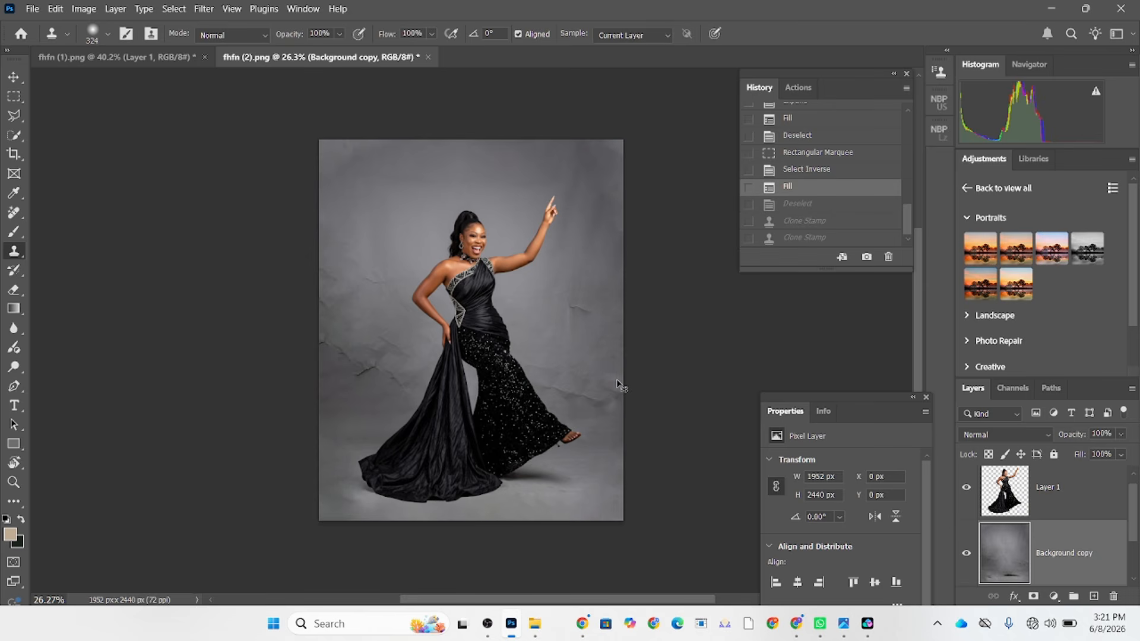
{"action": "key", "text": "ctrl+d"}
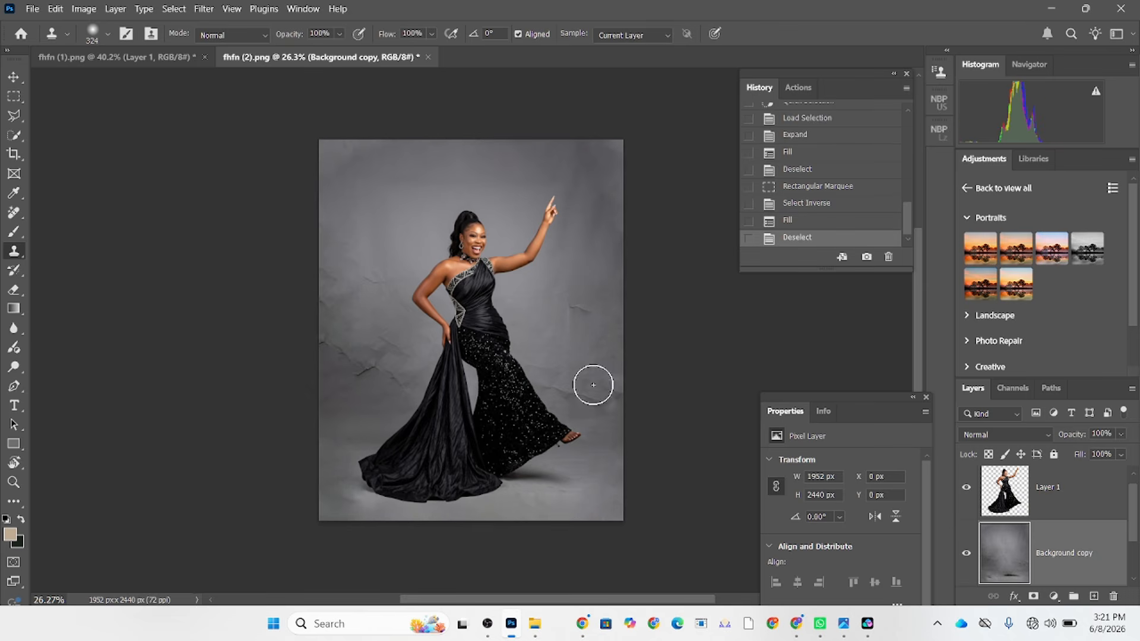
{"action": "left_click", "coordinate": [965, 491]}
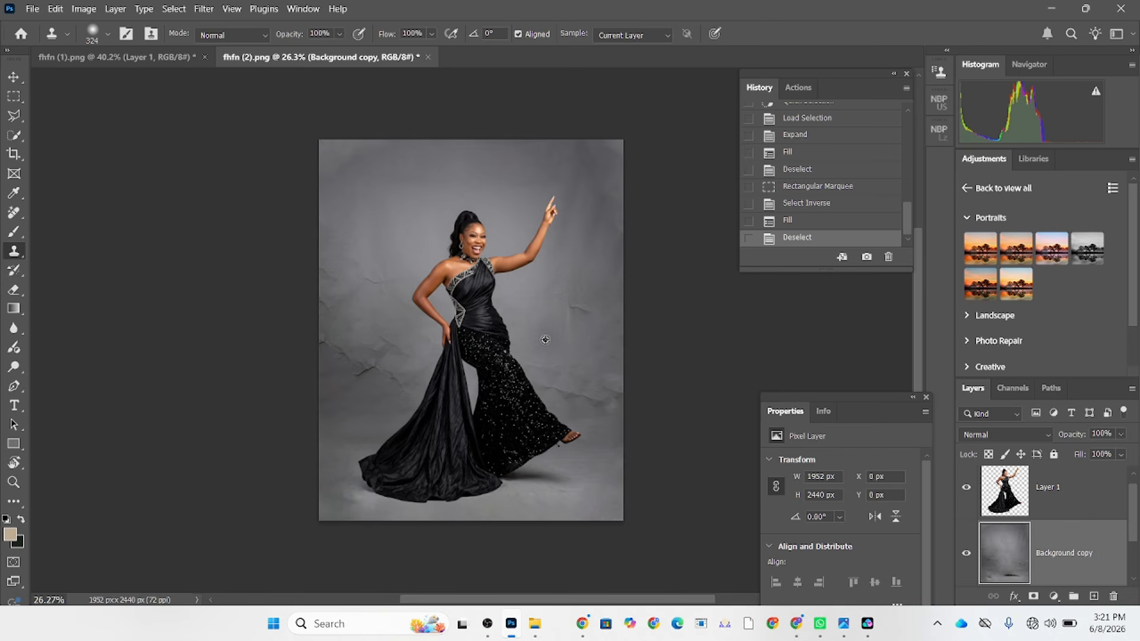
Smooth the grey backdrop on Background copy with a Gaussian Blur of 78.4 pixels radius.
{"action": "scroll", "coordinate": [546, 339], "scroll_direction": "up", "scroll_amount": 1}
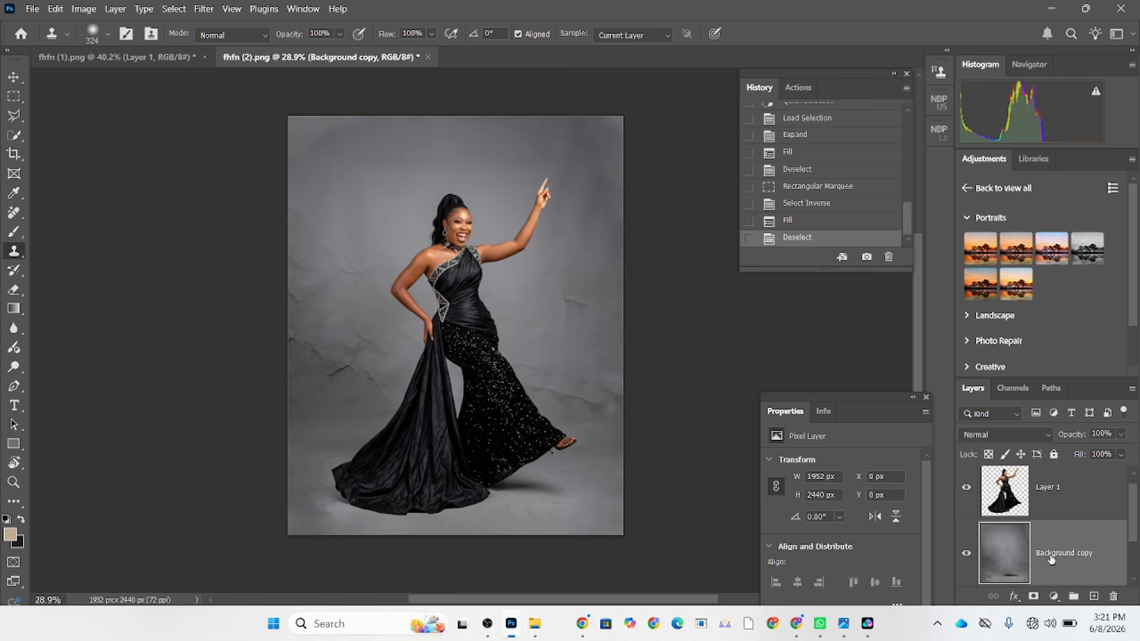
{"action": "left_click", "coordinate": [204, 9]}
{"action": "mouse_move", "coordinate": [269, 180]}
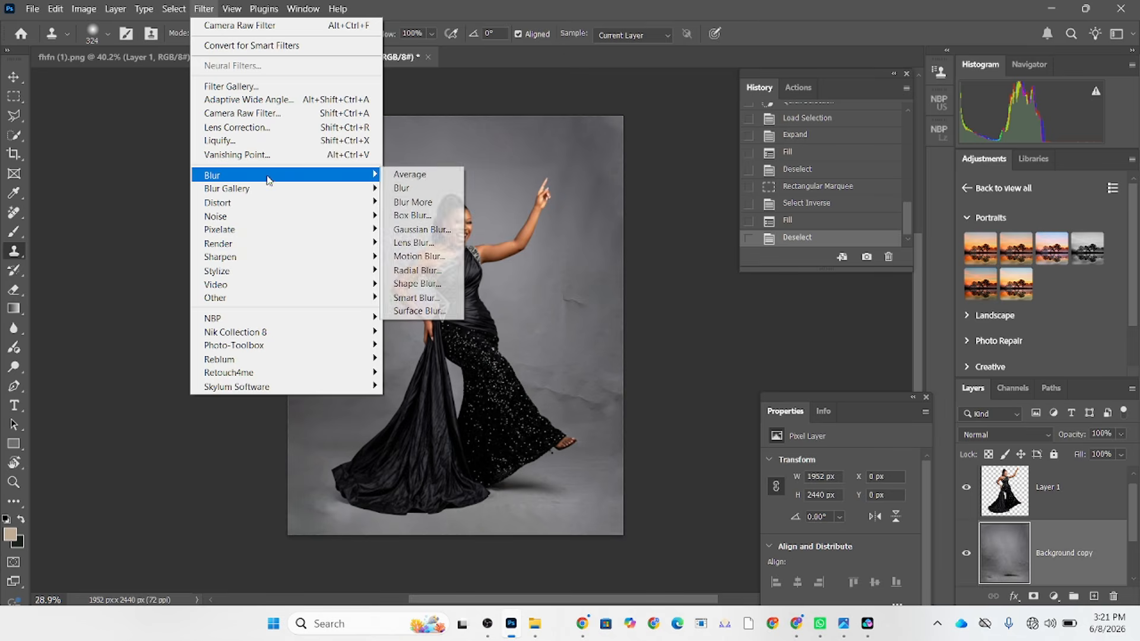
{"action": "left_click", "coordinate": [420, 229]}
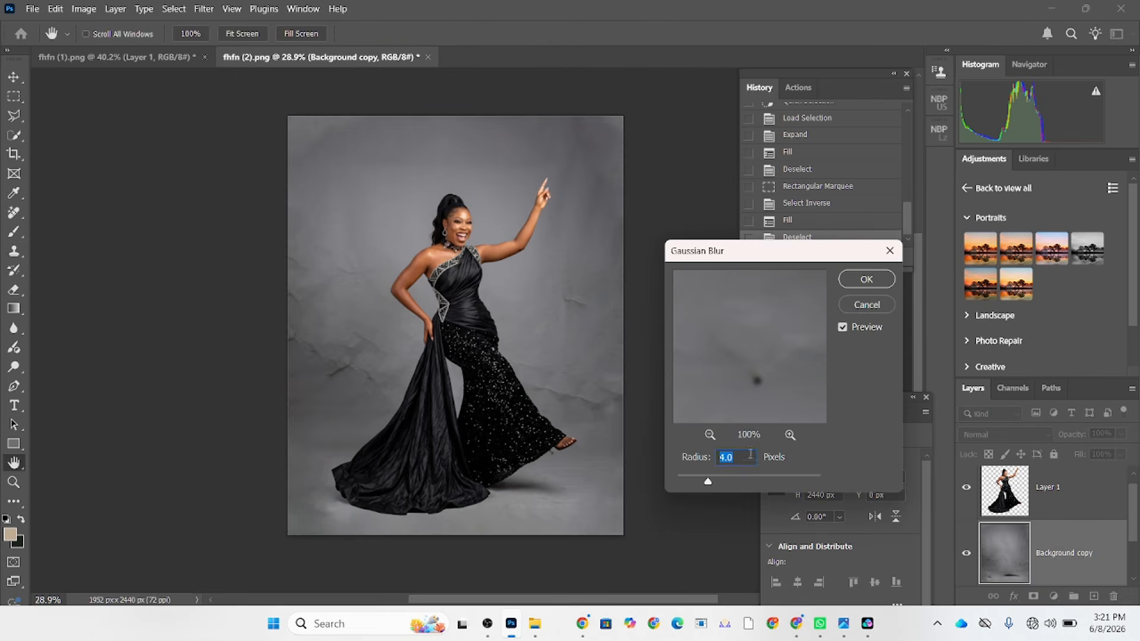
{"action": "left_click", "coordinate": [764, 477]}
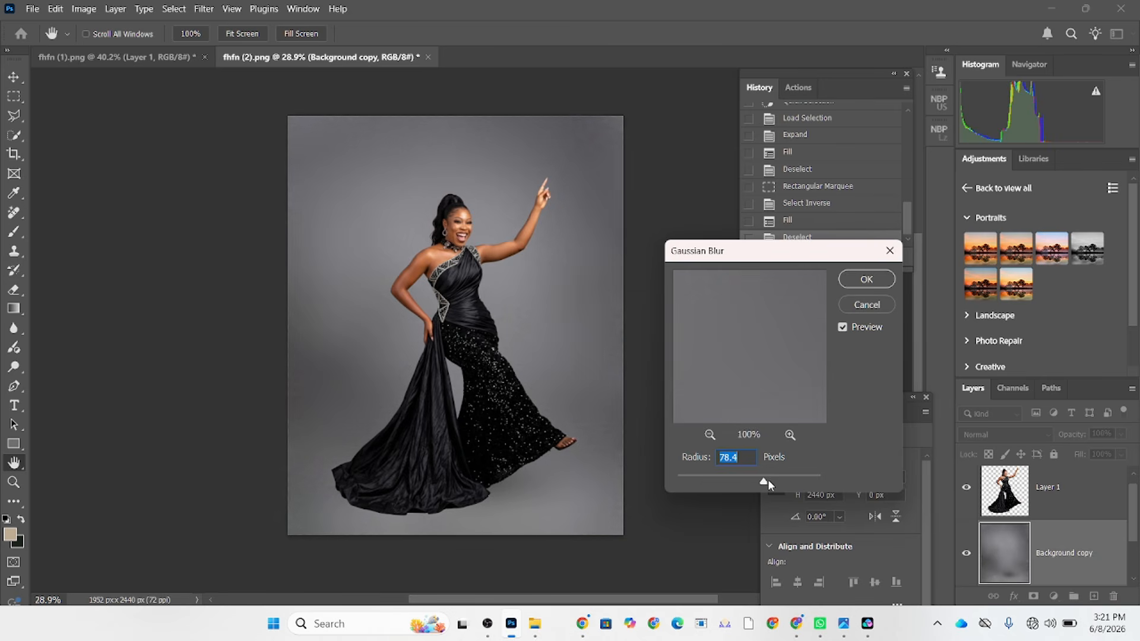
{"action": "left_click", "coordinate": [862, 278]}
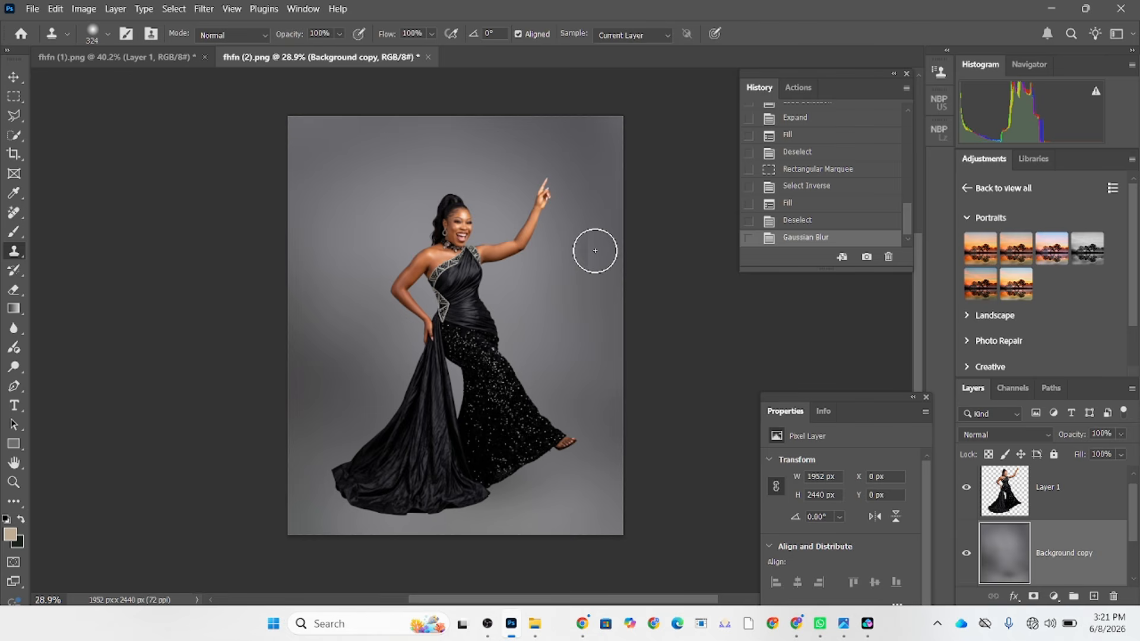
Bring the interior scene from fhfn (1).png into the portrait behind the woman and scale it to 111.75% to cover the canvas.
{"action": "left_click", "coordinate": [126, 59]}
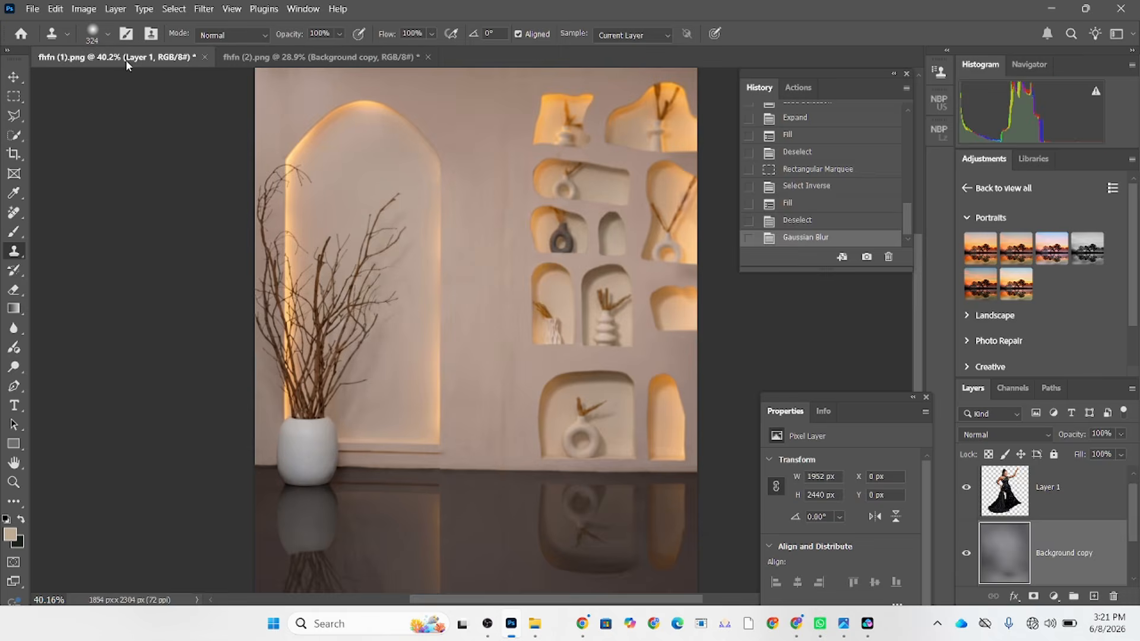
{"action": "left_click", "coordinate": [20, 72]}
{"action": "left_click_drag", "start_coordinate": [493, 246], "coordinate": [438, 287]}
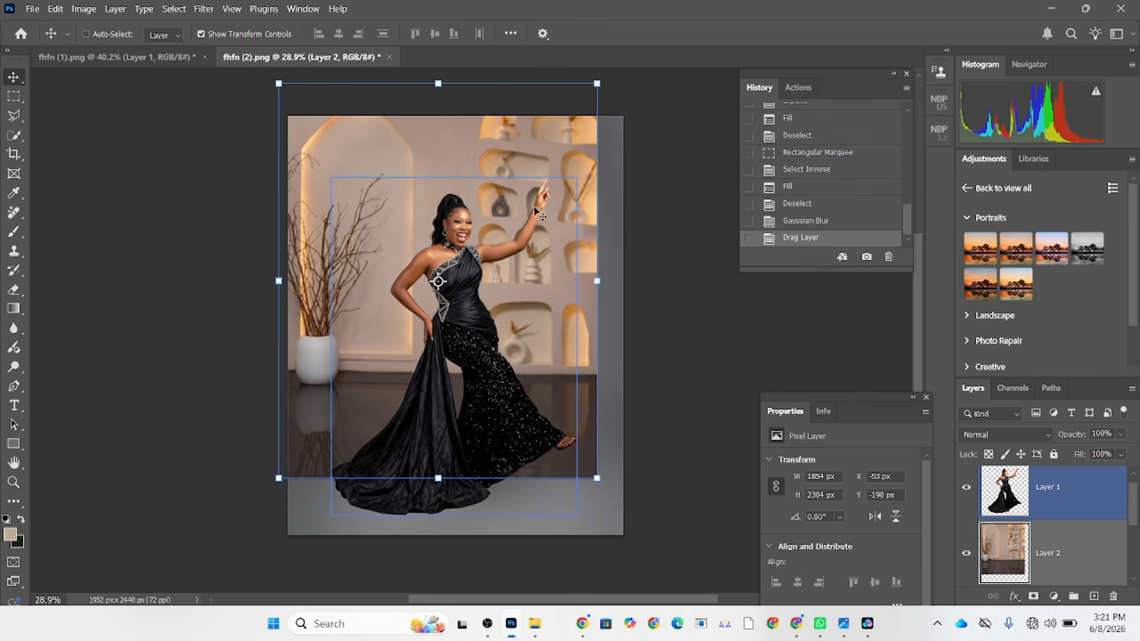
{"action": "left_click_drag", "start_coordinate": [525, 182], "coordinate": [564, 278]}
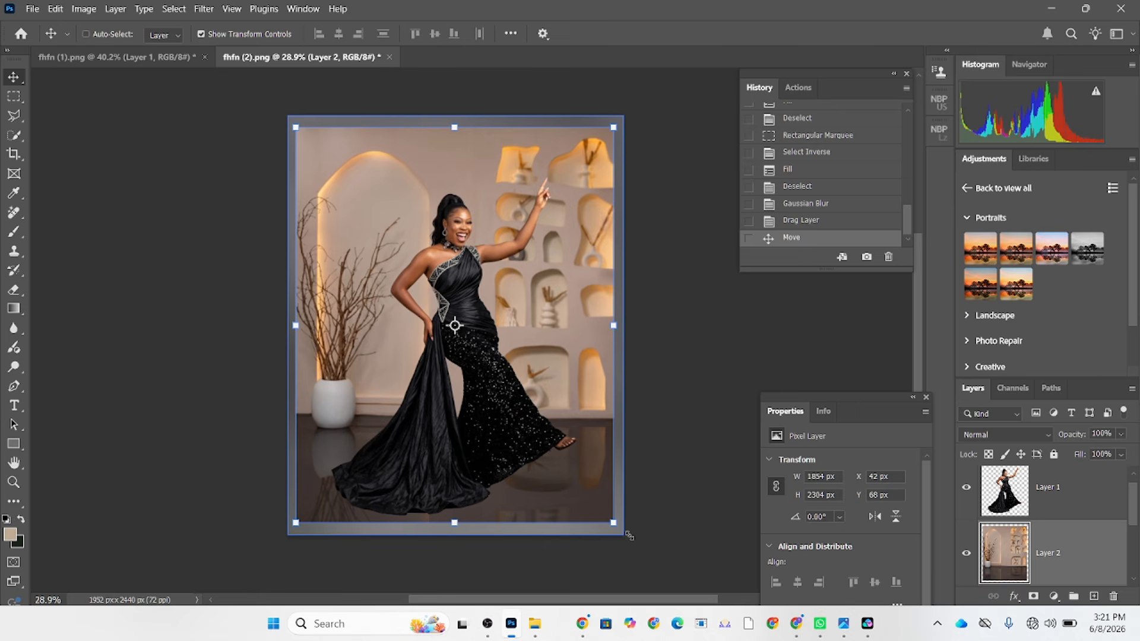
{"action": "mouse_move", "coordinate": [629, 536]}
{"action": "left_mouse_down"}
{"action": "mouse_move", "coordinate": [637, 553]}
{"action": "mouse_move", "coordinate": [631, 546]}
{"action": "left_mouse_up"}
{"action": "left_click_drag", "start_coordinate": [594, 480], "coordinate": [581, 470]}
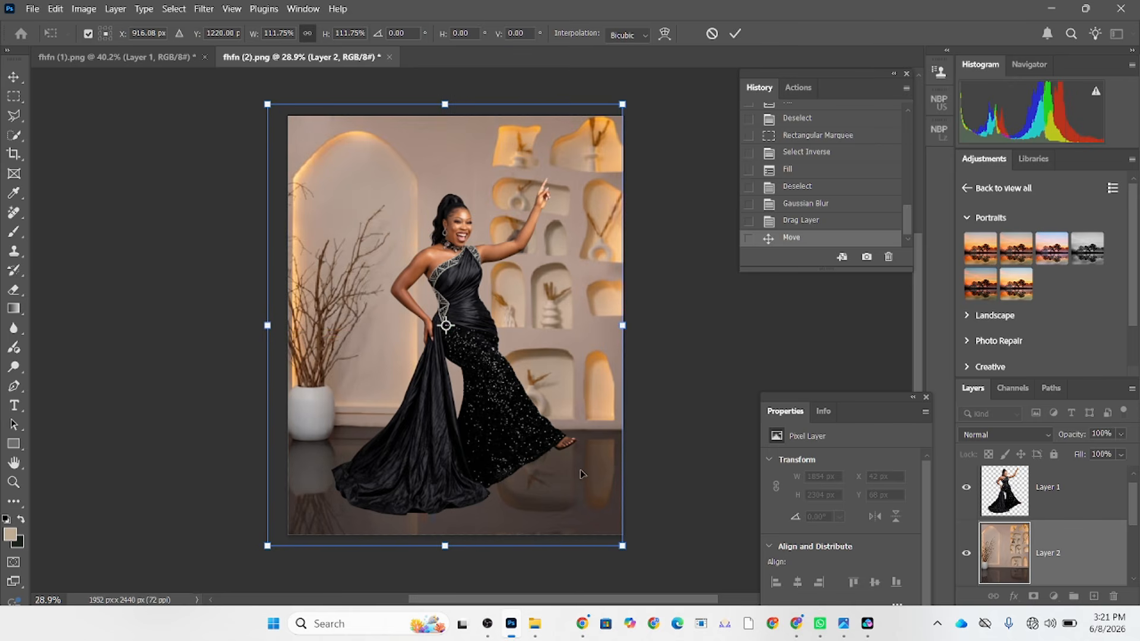
Try the interior scene in a lower position behind the woman, then move it back up to Y 1220 px.
{"action": "key", "text": "Down"}
{"action": "key", "text": "Down"}
{"action": "key", "text": "Down"}
{"action": "key", "text": "Down"}
{"action": "key", "text": "Down"}
{"action": "key", "text": "Down"}
{"action": "key", "text": "Down"}
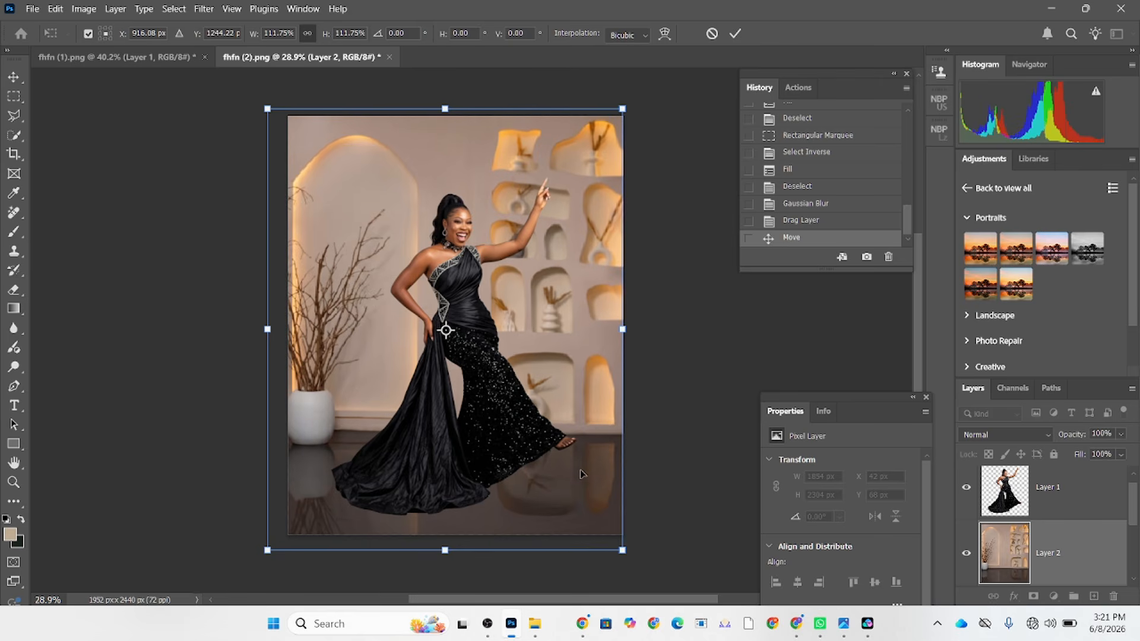
{"action": "key", "text": "Down"}
{"action": "key", "text": "Down"}
{"action": "key", "text": "Down"}
{"action": "key", "text": "Down"}
{"action": "key", "text": "Down"}
{"action": "key", "text": "Down"}
{"action": "key", "text": "Down"}
{"action": "key", "text": "Down"}
{"action": "key", "text": "Down"}
{"action": "key", "text": "Down"}
{"action": "key", "text": "Down"}
{"action": "key", "text": "Down"}
{"action": "key", "text": "Down"}
{"action": "key", "text": "Down"}
{"action": "key", "text": "Down"}
{"action": "key", "text": "Down"}
{"action": "key", "text": "Down"}
{"action": "key", "text": "Down"}
{"action": "key", "text": "Down"}
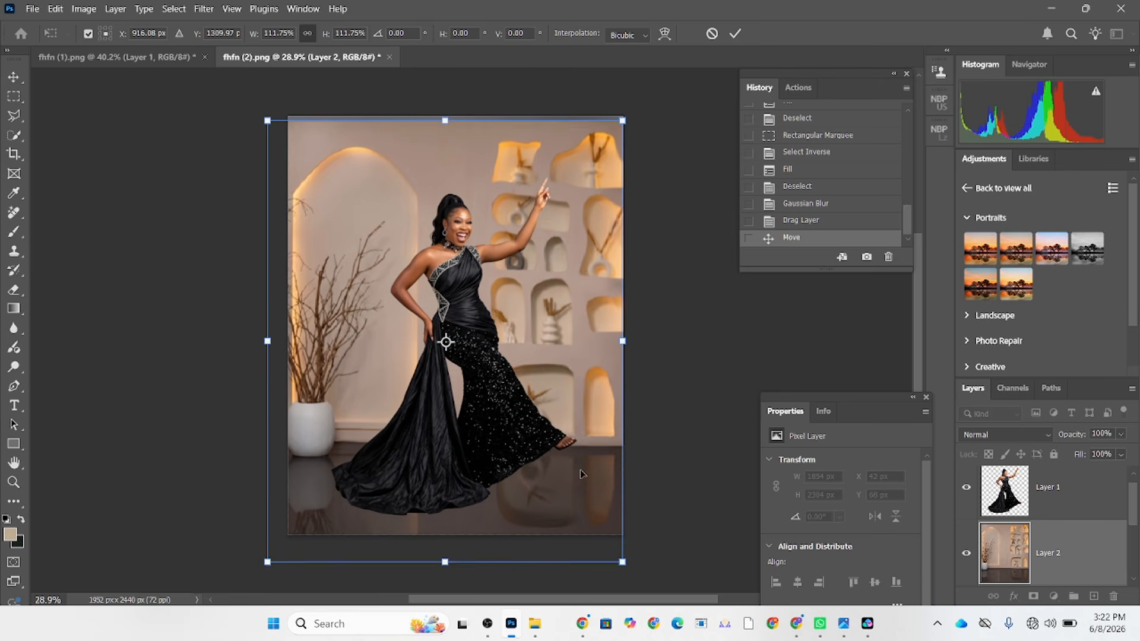
{"action": "key", "text": "Down"}
{"action": "key", "text": "Down"}
{"action": "key", "text": "Down"}
{"action": "key", "text": "Down"}
{"action": "key", "text": "Down"}
{"action": "key", "text": "Down"}
{"action": "key", "text": "Down"}
{"action": "key", "text": "Down"}
{"action": "key", "text": "Down"}
{"action": "key", "text": "Down"}
{"action": "key", "text": "Down"}
{"action": "key", "text": "Down"}
{"action": "key", "text": "Down"}
{"action": "key", "text": "Down"}
{"action": "key", "text": "Down"}
{"action": "key", "text": "Down"}
{"action": "key", "text": "Down"}
{"action": "key", "text": "Down"}
{"action": "key", "text": "Down"}
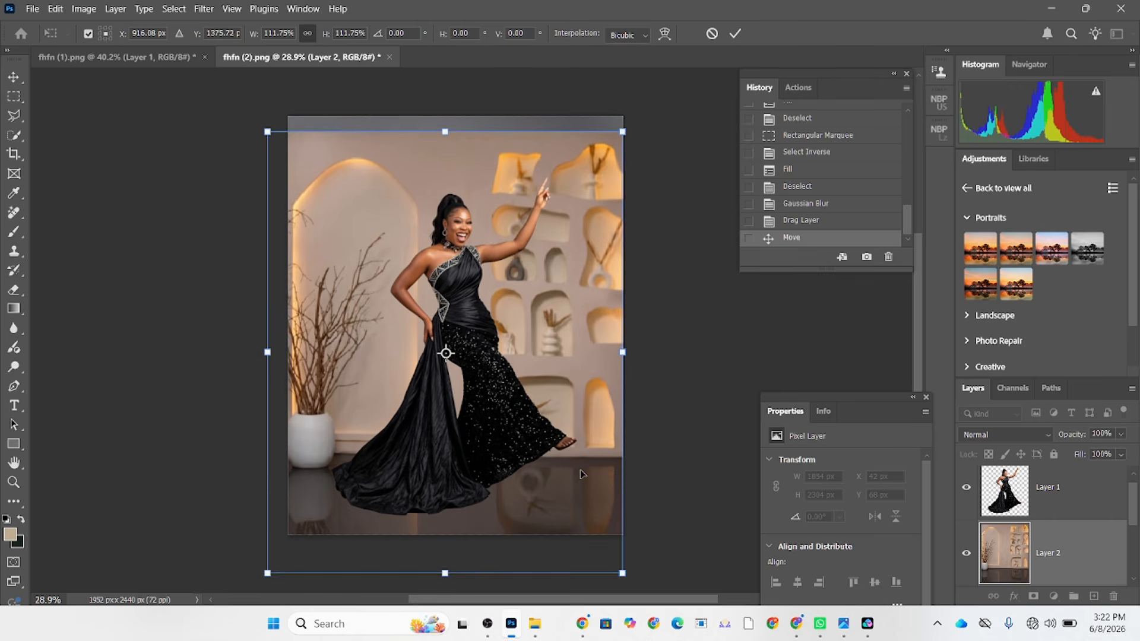
{"action": "key", "text": "Down"}
{"action": "key", "text": "Down"}
{"action": "key", "text": "Down"}
{"action": "key", "text": "Down"}
{"action": "key", "text": "Down"}
{"action": "key", "text": "Down"}
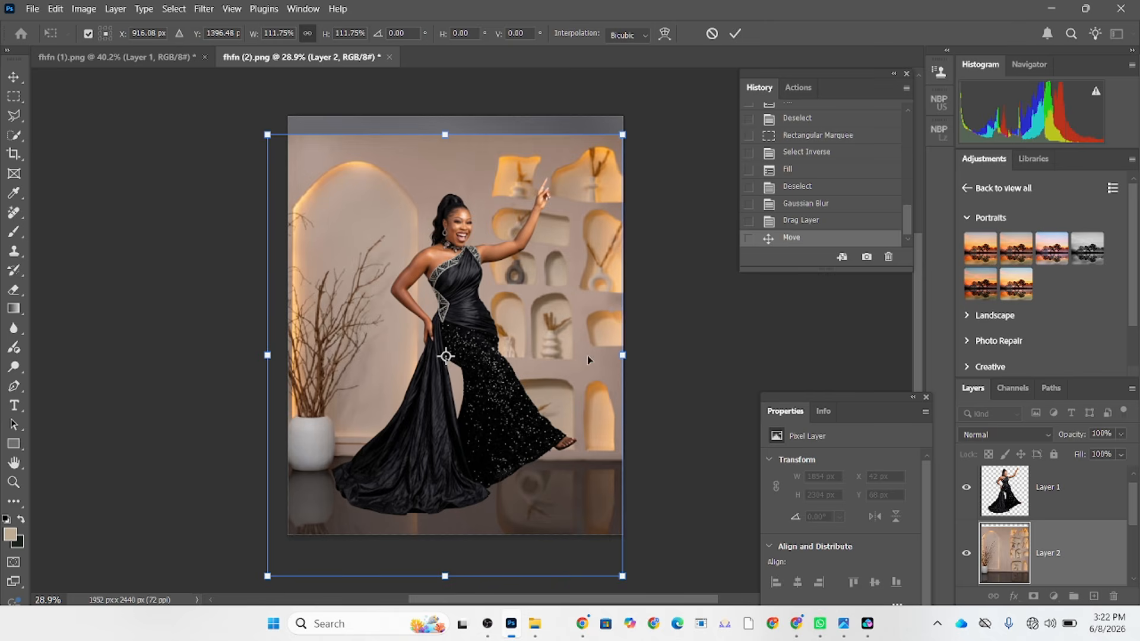
{"action": "left_click_drag", "start_coordinate": [539, 356], "coordinate": [542, 319]}
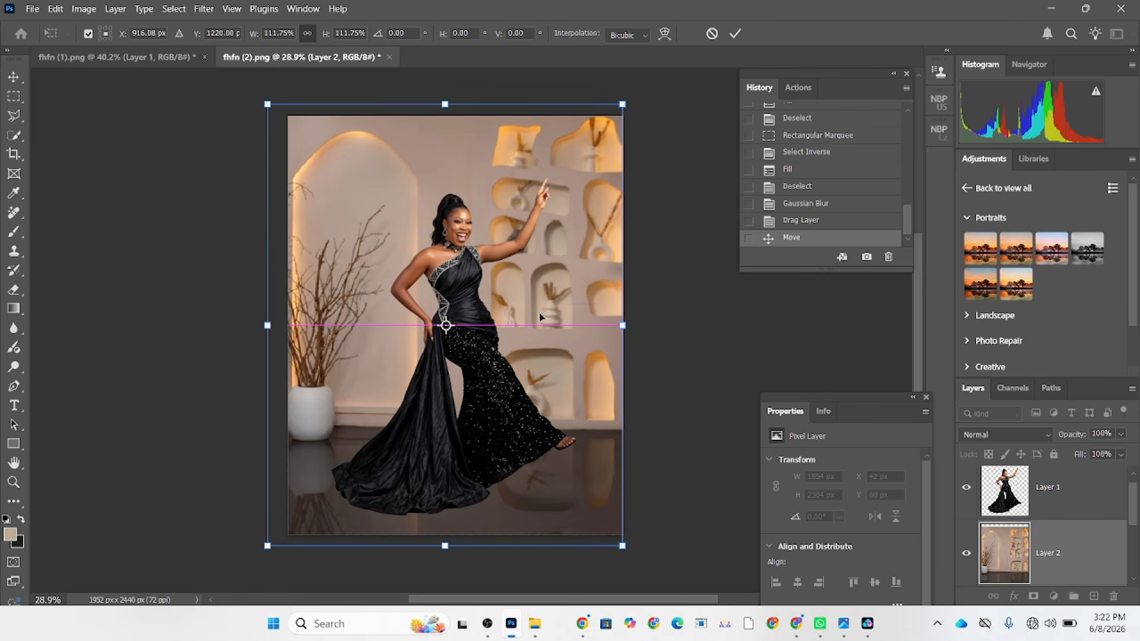
Rotate the interior scene by -0.86°, enlarge it to 113.99%, nudge it slightly upward and apply the transform.
{"action": "left_click_drag", "start_coordinate": [728, 468], "coordinate": [734, 468]}
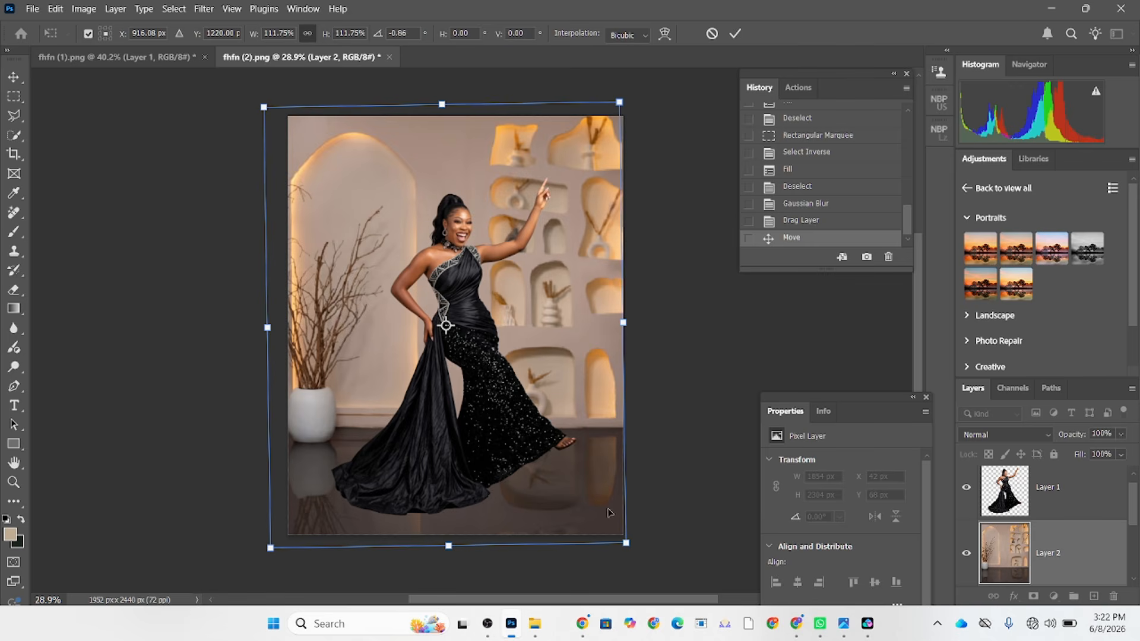
{"action": "left_click_drag", "start_coordinate": [626, 543], "coordinate": [629, 548]}
{"action": "key", "text": "Up"}
{"action": "key", "text": "Up"}
{"action": "key", "text": "Up"}
{"action": "key", "text": "Up"}
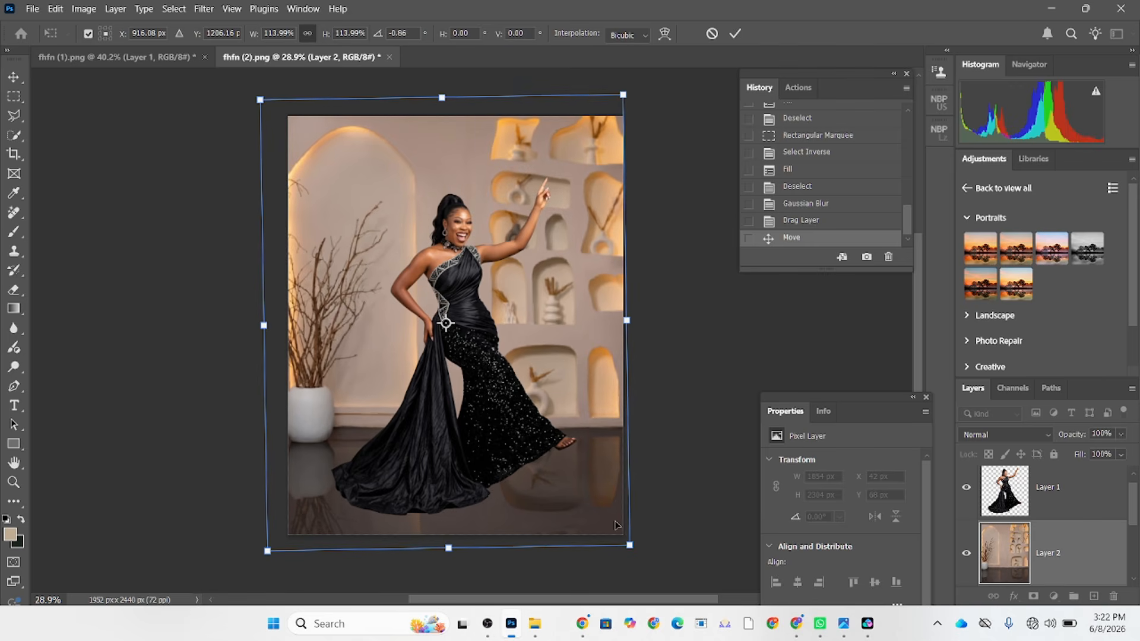
{"action": "key", "text": "Return"}
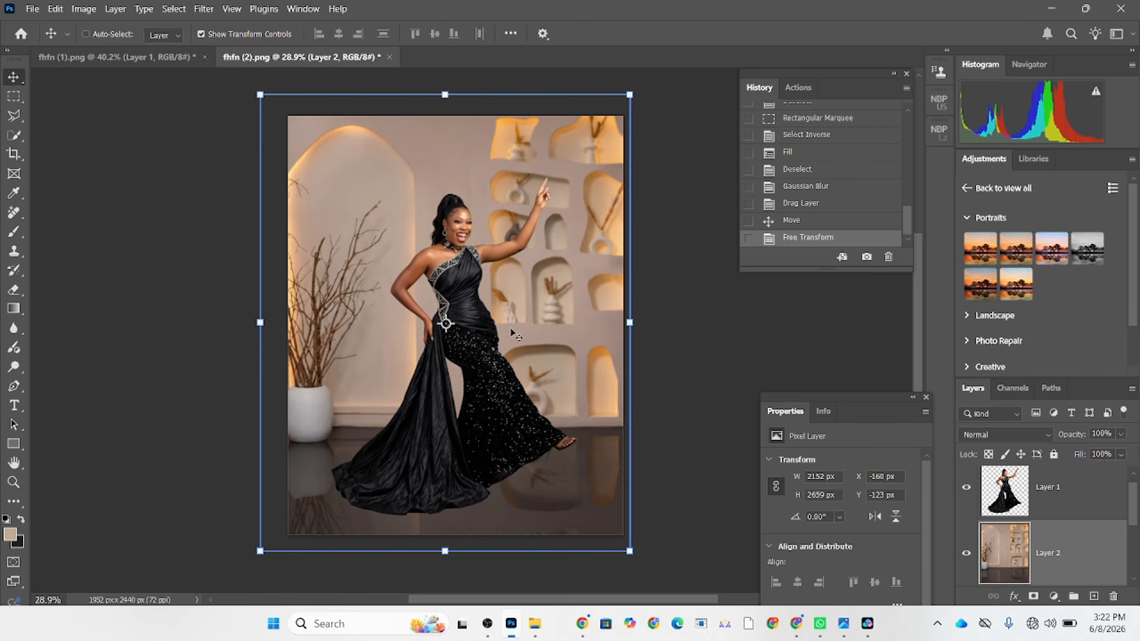
Set the blend mode of the interior scene on Layer 2 to Overlay.
{"action": "left_click", "coordinate": [499, 354], "text": "ctrl"}
{"action": "left_click", "coordinate": [562, 336], "text": "ctrl"}
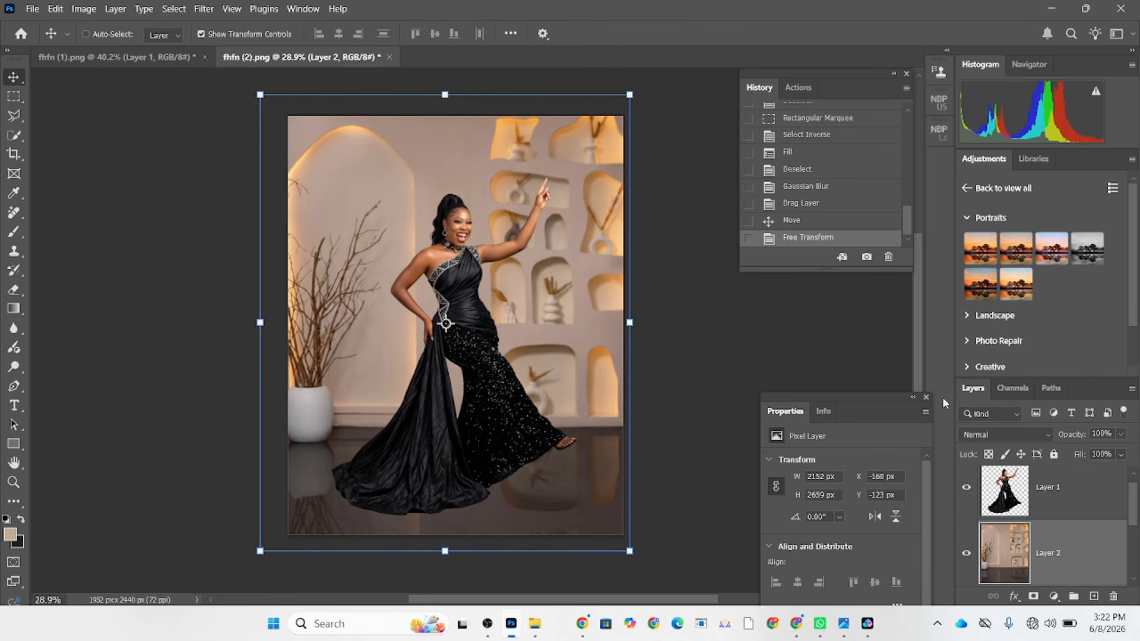
{"action": "left_click", "coordinate": [977, 438]}
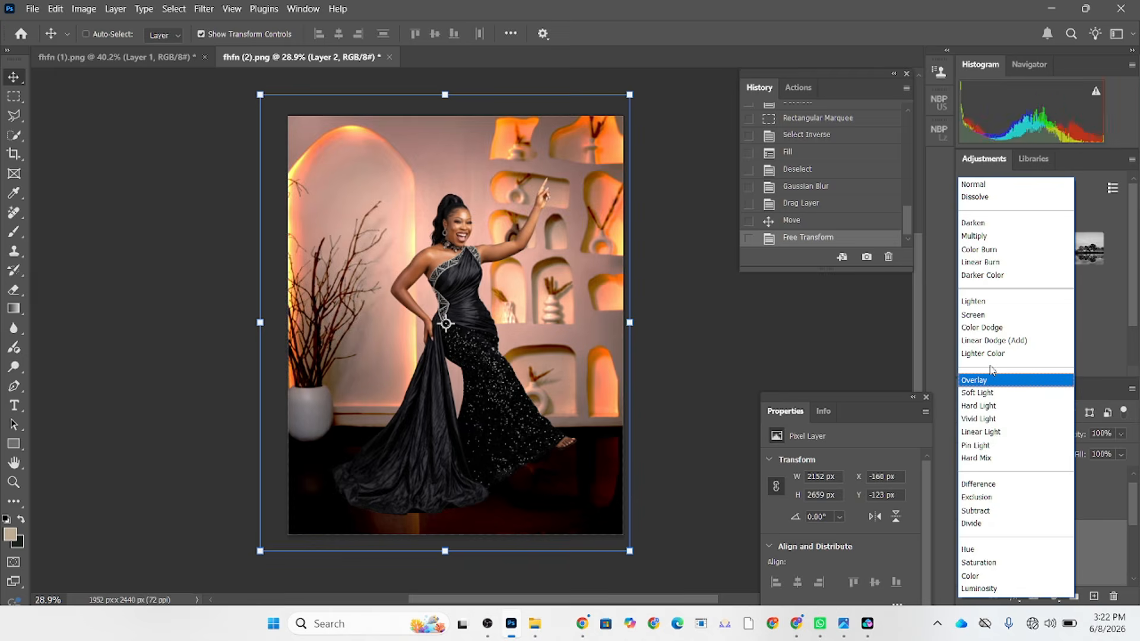
{"action": "left_click", "coordinate": [990, 381]}
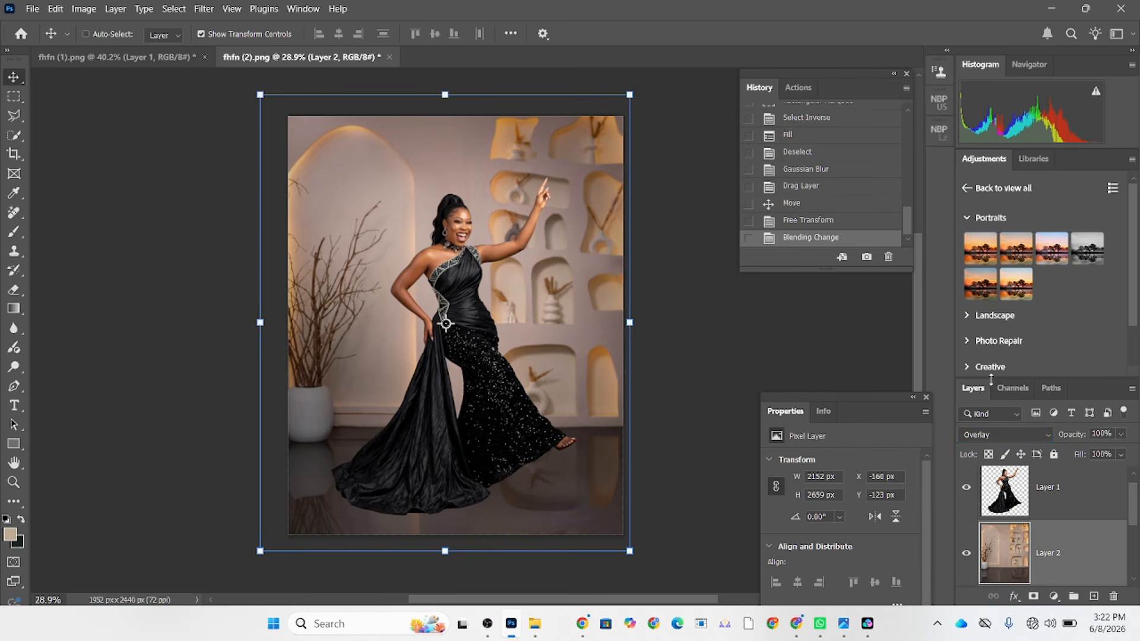
Add a layer mask to Background copy and paint black with a 317 px brush along the floor beneath the dress to reveal the original shadows.
{"action": "left_click", "coordinate": [1056, 492]}
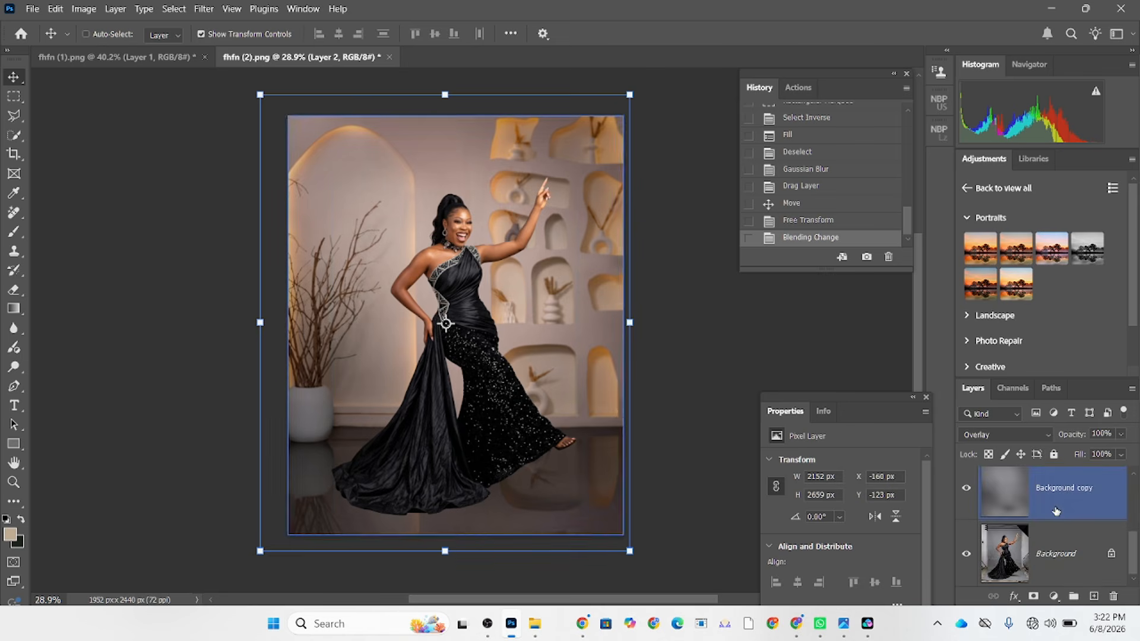
{"action": "left_click", "coordinate": [1034, 597]}
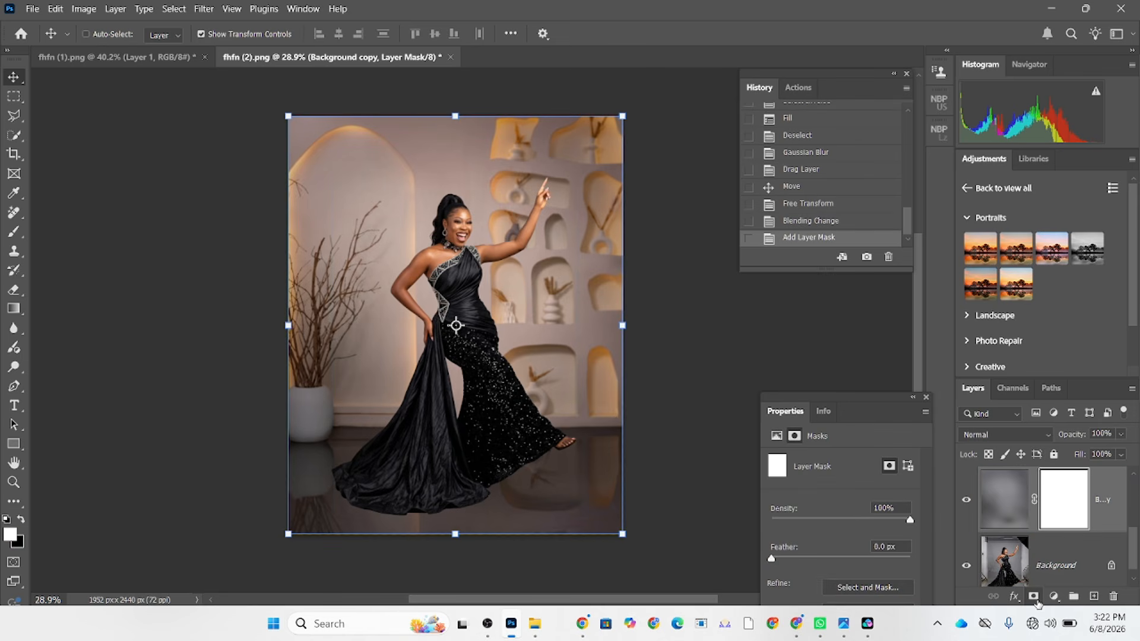
{"action": "left_click", "coordinate": [14, 232]}
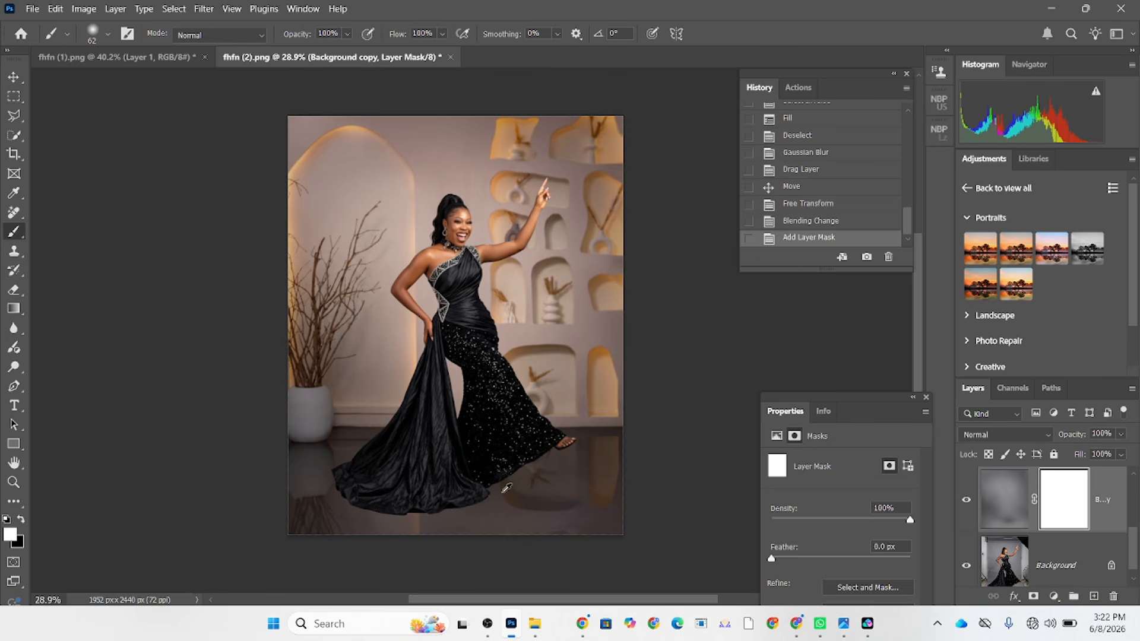
{"action": "key", "text": "bracketright"}
{"action": "key", "text": "bracketright"}
{"action": "key", "text": "bracketright"}
{"action": "key", "text": "bracketright"}
{"action": "key", "text": "bracketright"}
{"action": "key", "text": "bracketright"}
{"action": "key", "text": "bracketright"}
{"action": "key", "text": "bracketright"}
{"action": "key", "text": "bracketright"}
{"action": "key", "text": "bracketright"}
{"action": "key", "text": "x"}
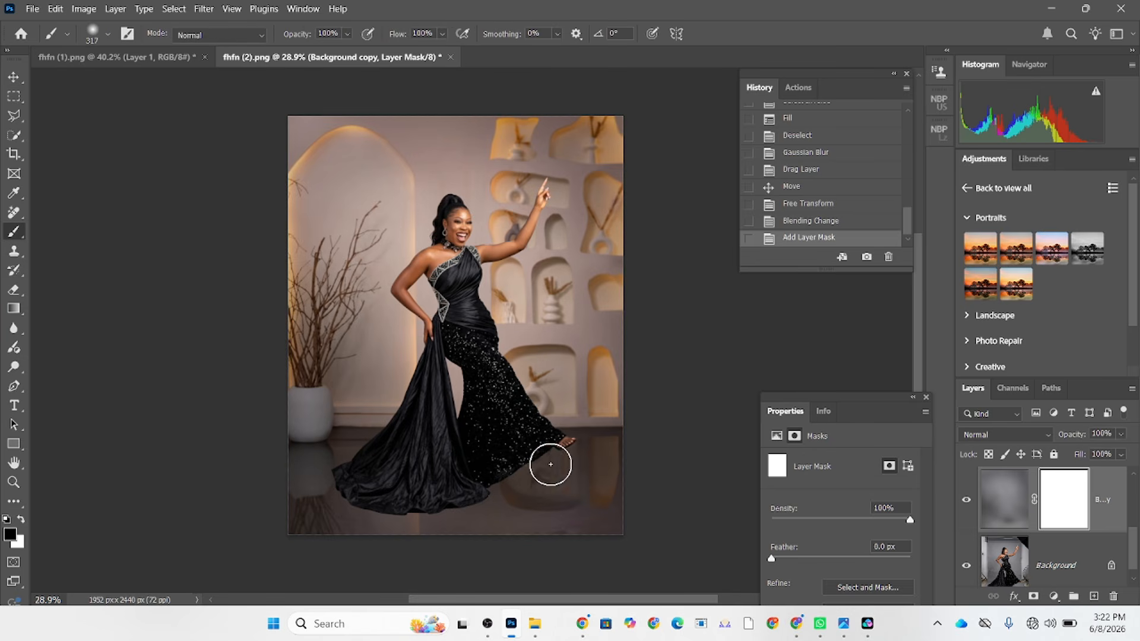
{"action": "mouse_move", "coordinate": [551, 465]}
{"action": "left_mouse_down"}
{"action": "mouse_move", "coordinate": [499, 488]}
{"action": "mouse_move", "coordinate": [568, 473]}
{"action": "mouse_move", "coordinate": [547, 484]}
{"action": "mouse_move", "coordinate": [553, 493]}
{"action": "mouse_move", "coordinate": [583, 483]}
{"action": "mouse_move", "coordinate": [544, 483]}
{"action": "mouse_move", "coordinate": [566, 445]}
{"action": "mouse_move", "coordinate": [526, 482]}
{"action": "mouse_move", "coordinate": [466, 495]}
{"action": "mouse_move", "coordinate": [395, 498]}
{"action": "mouse_move", "coordinate": [349, 477]}
{"action": "mouse_move", "coordinate": [374, 495]}
{"action": "left_mouse_up"}
Paint white on the Background copy mask with a 241 px brush to clean up the floor below and beside the dress hem.
{"action": "key", "text": "x"}
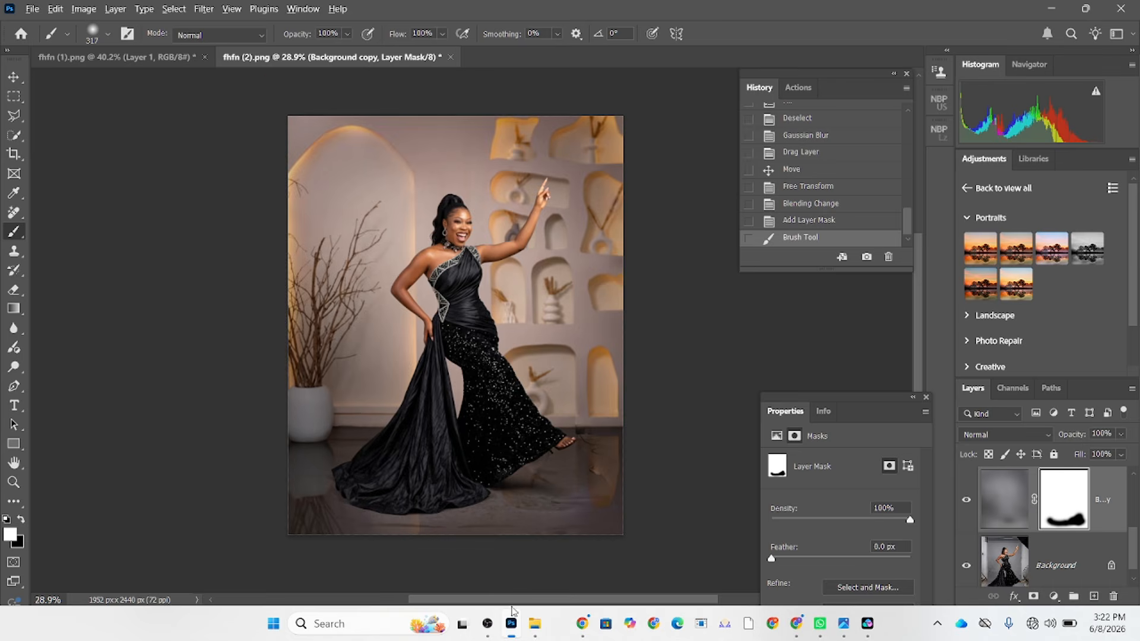
{"action": "scroll", "coordinate": [511, 527], "scroll_direction": "up", "scroll_amount": 4, "text": "alt"}
{"action": "scroll", "coordinate": [526, 434], "scroll_direction": "down", "scroll_amount": 3}
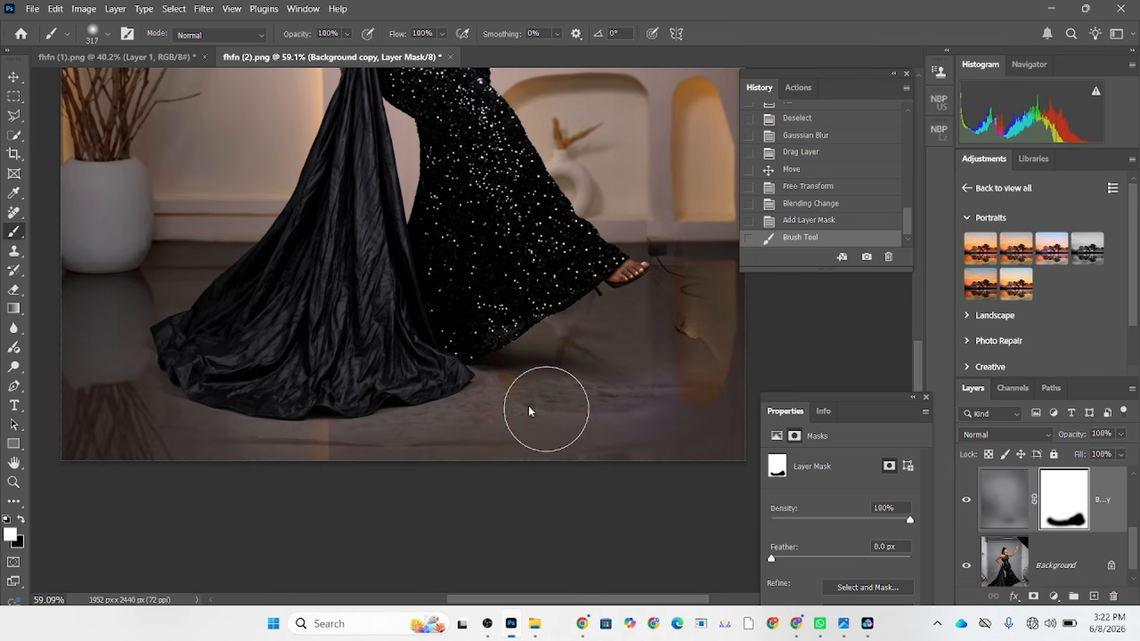
{"action": "left_click_drag", "start_coordinate": [547, 409], "coordinate": [528, 411], "text": "alt"}
{"action": "mouse_move", "coordinate": [514, 445]}
{"action": "left_mouse_down"}
{"action": "mouse_move", "coordinate": [440, 458]}
{"action": "mouse_move", "coordinate": [199, 440]}
{"action": "mouse_move", "coordinate": [383, 472]}
{"action": "left_mouse_up"}
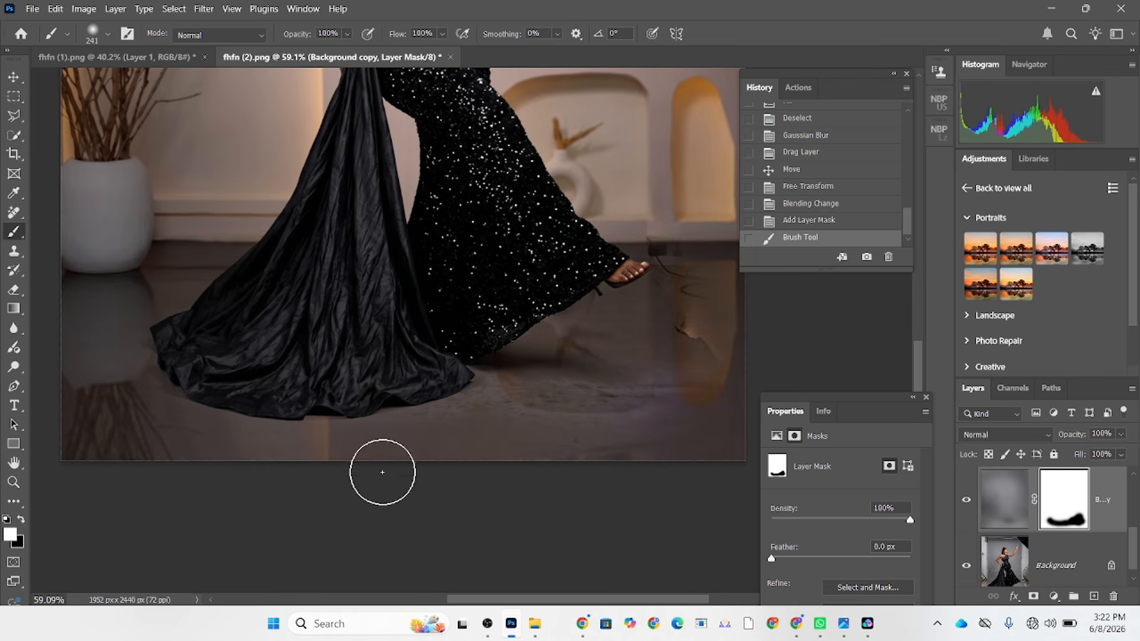
{"action": "left_click_drag", "start_coordinate": [558, 445], "coordinate": [540, 442]}
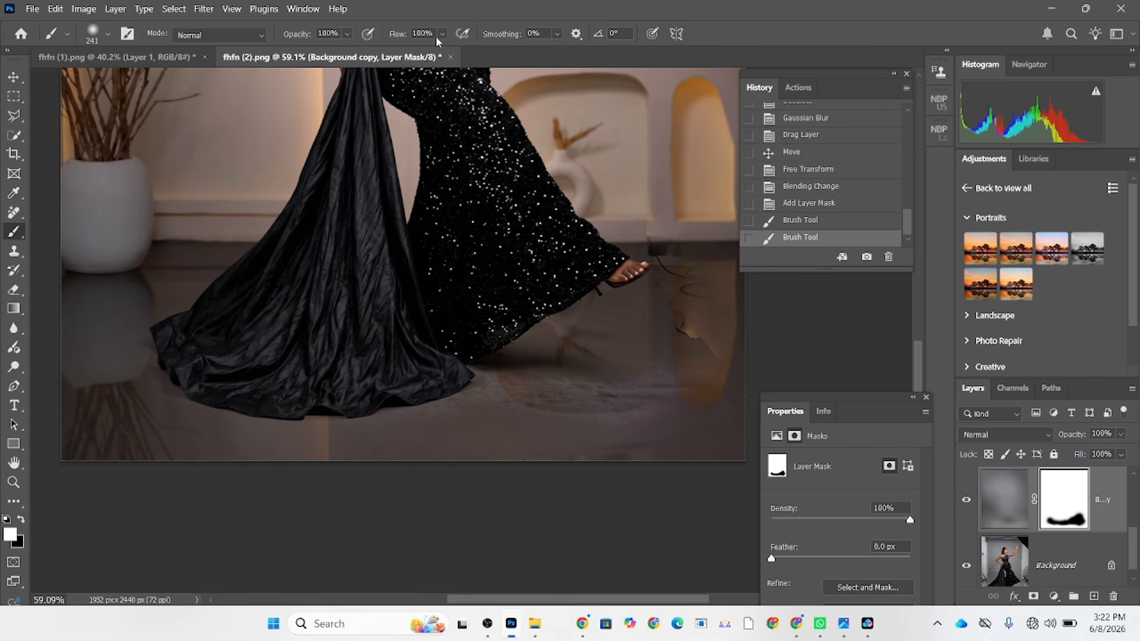
Lower the brush flow to 14% and softly blend the mask edges on the floor around the dress and raised foot.
{"action": "left_click_drag", "start_coordinate": [442, 34], "coordinate": [402, 54]}
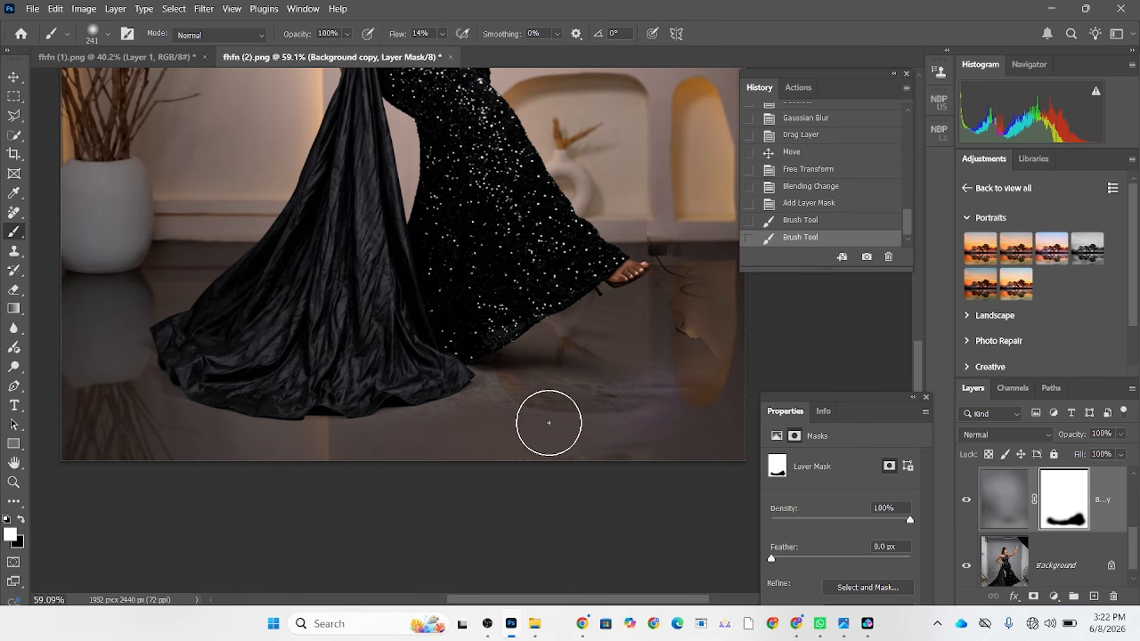
{"action": "mouse_move", "coordinate": [549, 423]}
{"action": "left_mouse_down"}
{"action": "mouse_move", "coordinate": [606, 418]}
{"action": "mouse_move", "coordinate": [484, 421]}
{"action": "mouse_move", "coordinate": [514, 417]}
{"action": "mouse_move", "coordinate": [490, 404]}
{"action": "mouse_move", "coordinate": [676, 430]}
{"action": "mouse_move", "coordinate": [714, 355]}
{"action": "mouse_move", "coordinate": [699, 302]}
{"action": "left_mouse_up"}
{"action": "left_click_drag", "start_coordinate": [598, 311], "coordinate": [568, 325]}
{"action": "scroll", "coordinate": [495, 433], "scroll_direction": "down", "scroll_amount": 9}
{"action": "left_click_drag", "start_coordinate": [479, 362], "coordinate": [468, 479]}
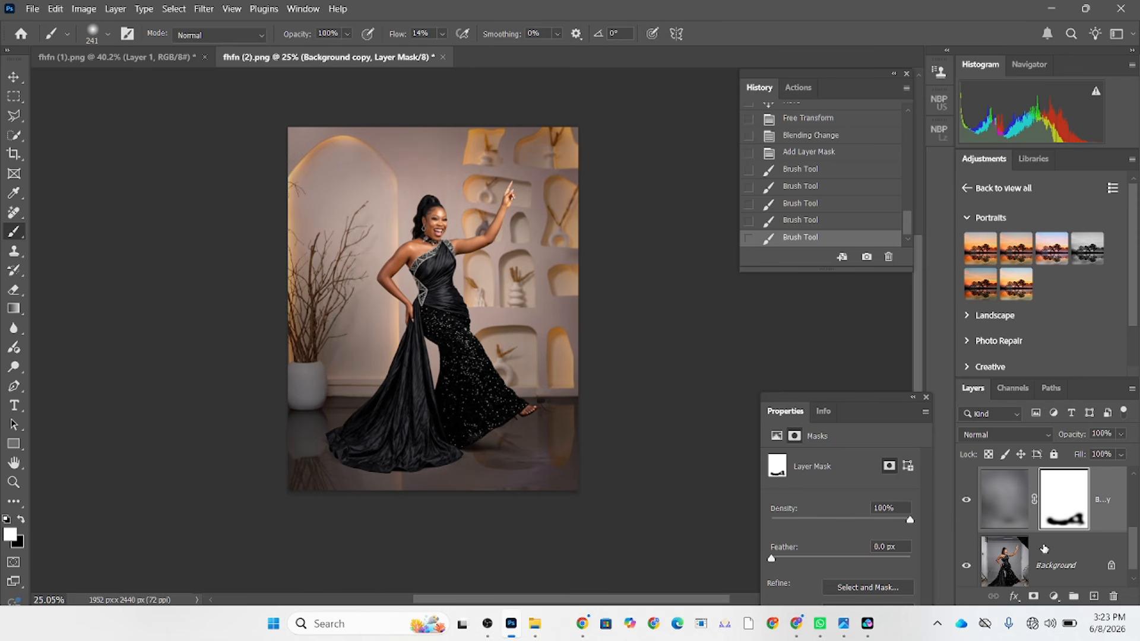
Duplicate the woman's Layer 1, flip the lower copy vertically and move it below the dress as a floor reflection.
{"action": "scroll", "coordinate": [1045, 548], "scroll_direction": "up", "scroll_amount": 2}
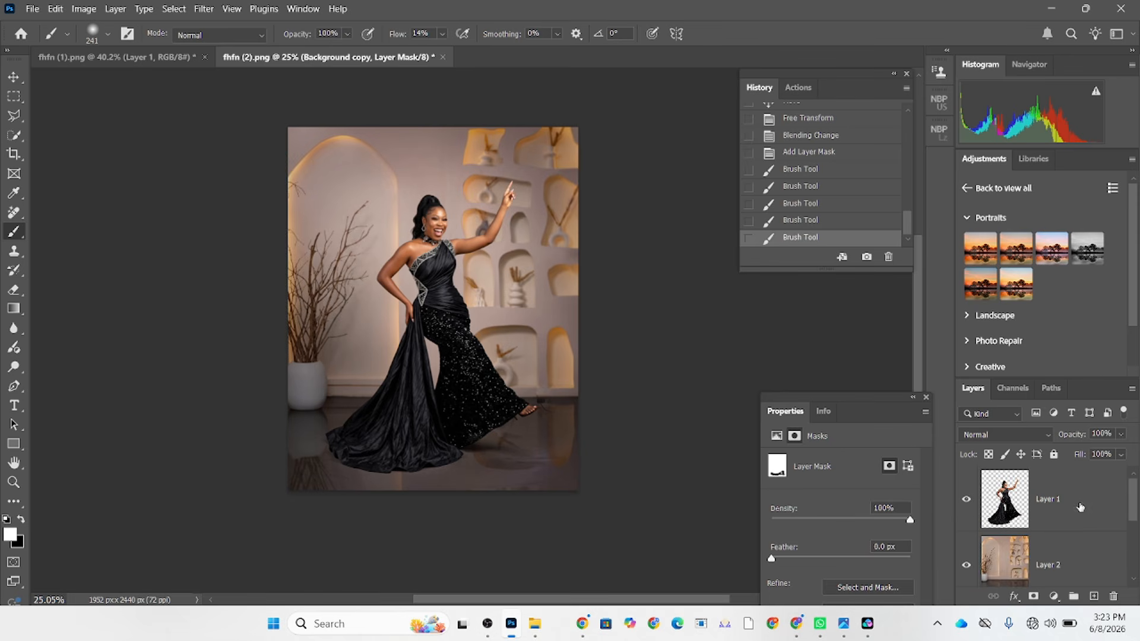
{"action": "left_click", "coordinate": [1080, 508]}
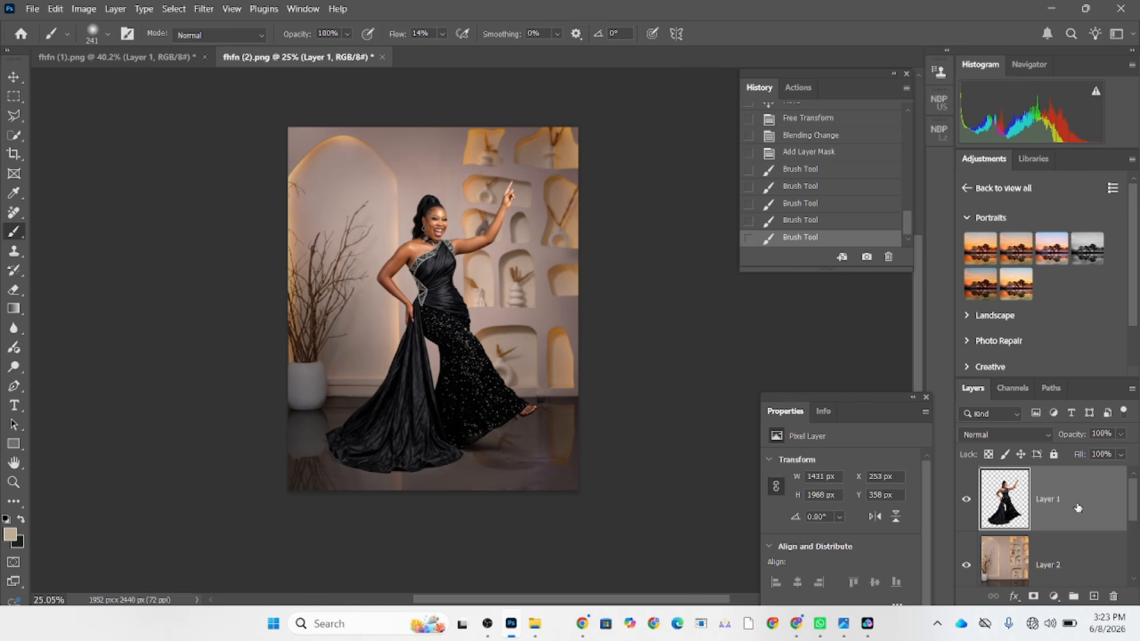
{"action": "key", "text": "ctrl+j"}
{"action": "key", "text": "ctrl+t"}
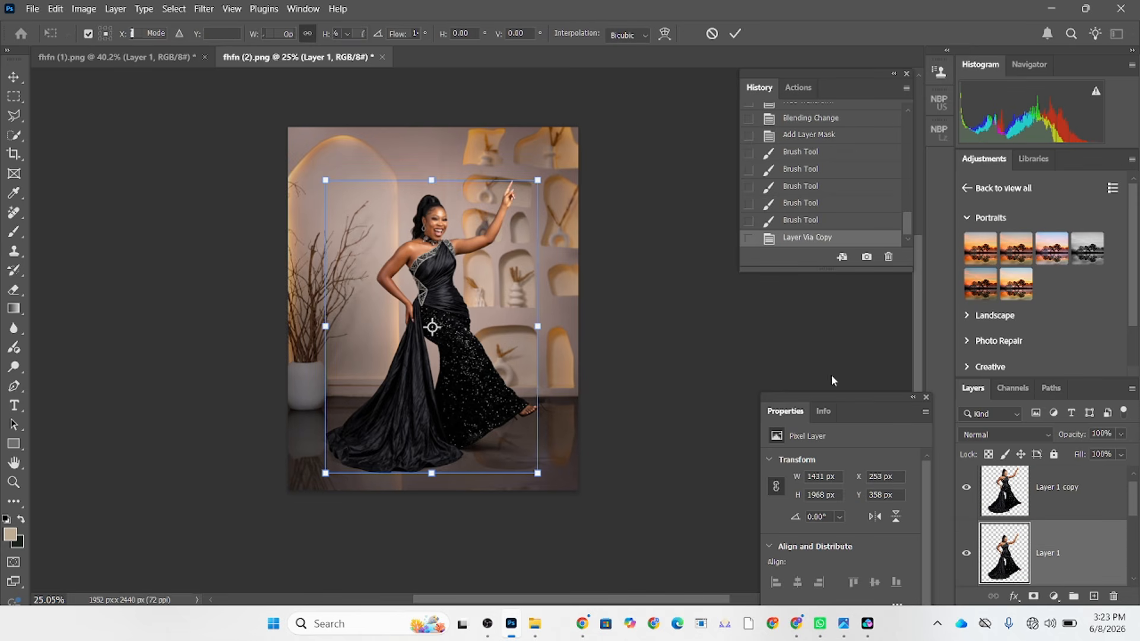
{"action": "right_click", "coordinate": [488, 297]}
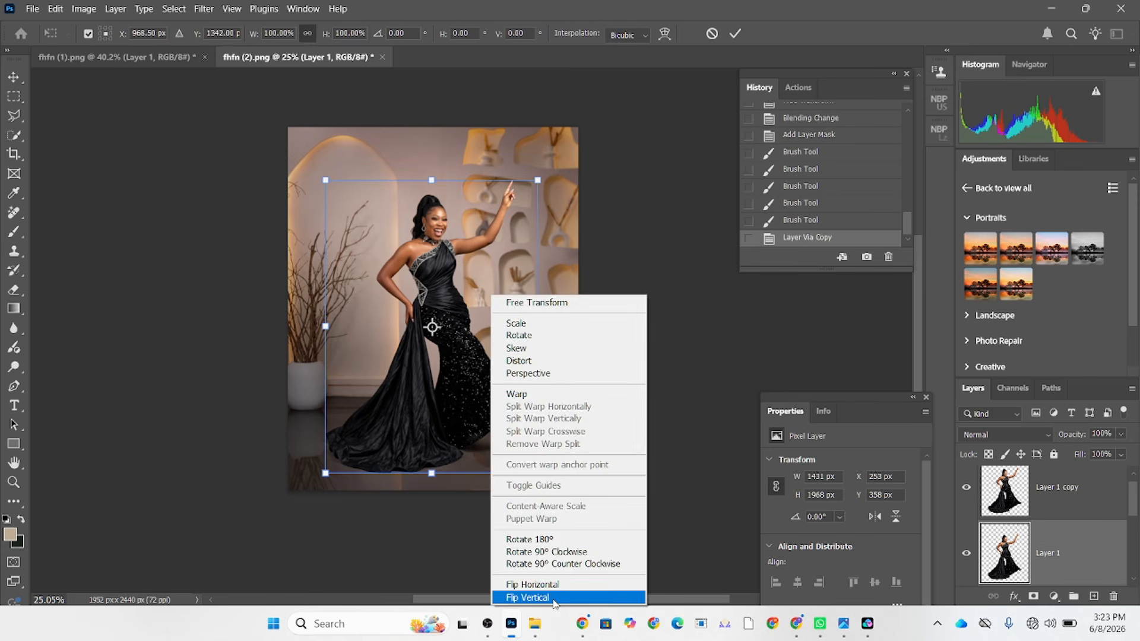
{"action": "left_click", "coordinate": [527, 597]}
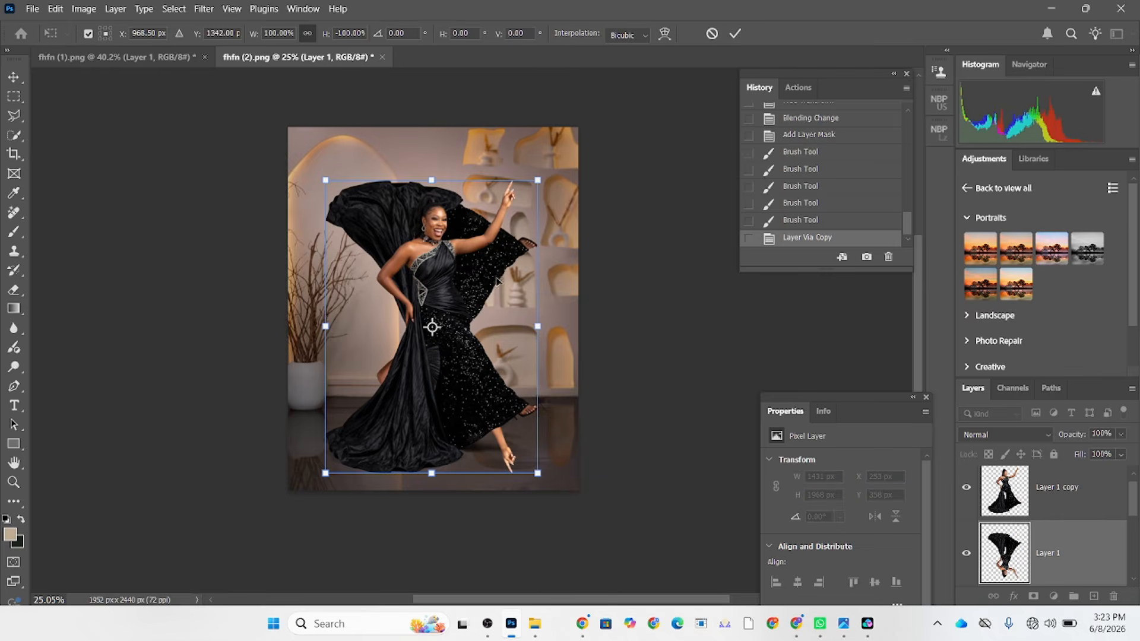
{"action": "left_click_drag", "start_coordinate": [497, 301], "coordinate": [499, 517]}
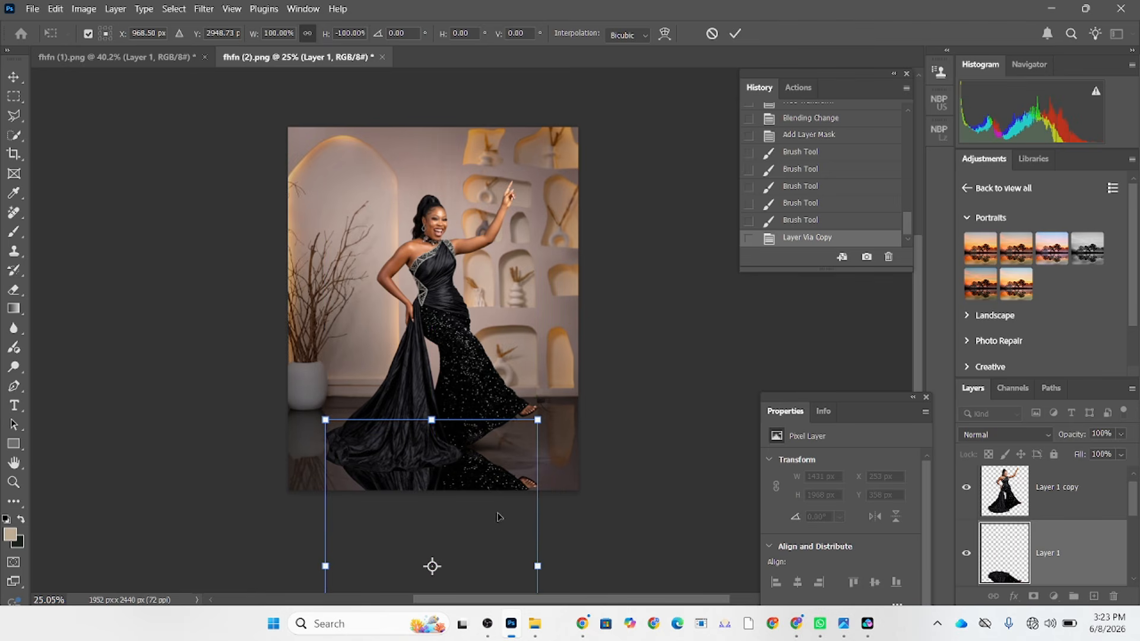
{"action": "left_click", "coordinate": [735, 34]}
{"action": "key", "text": "b"}
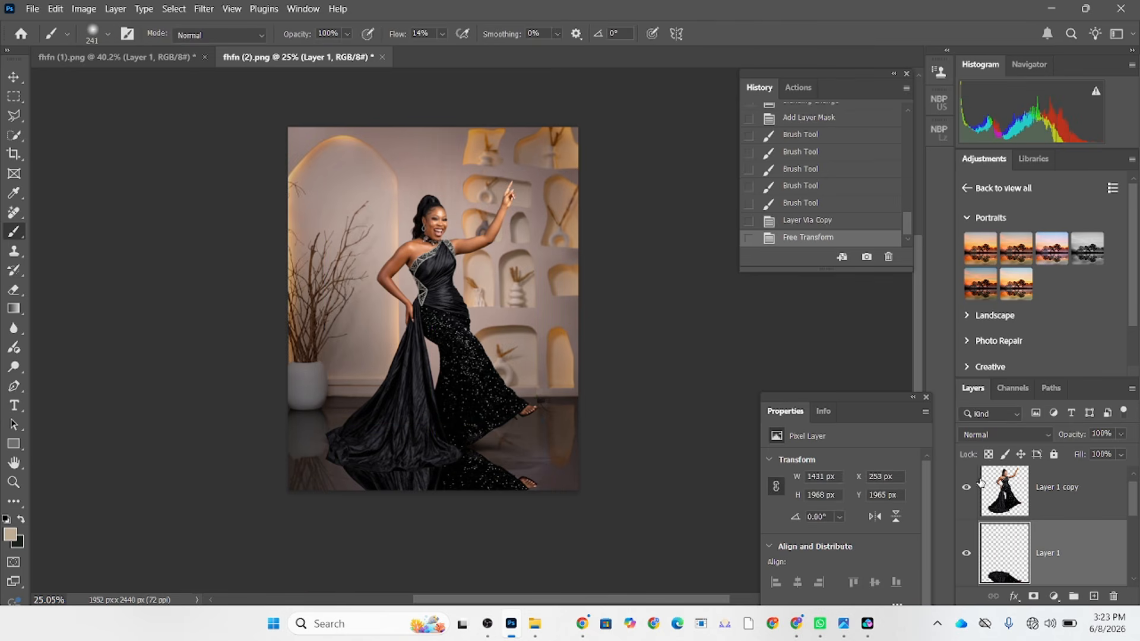
Set the flipped reflection layer to Soft Light blending and lower its opacity to 49%.
{"action": "left_click", "coordinate": [990, 436]}
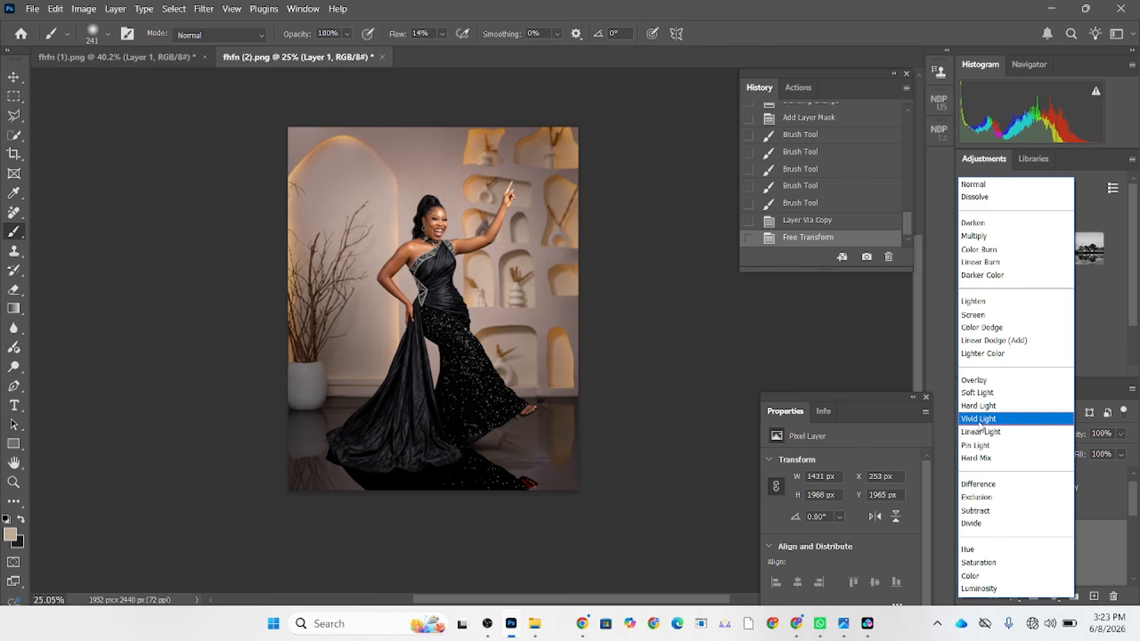
{"action": "left_click", "coordinate": [978, 392]}
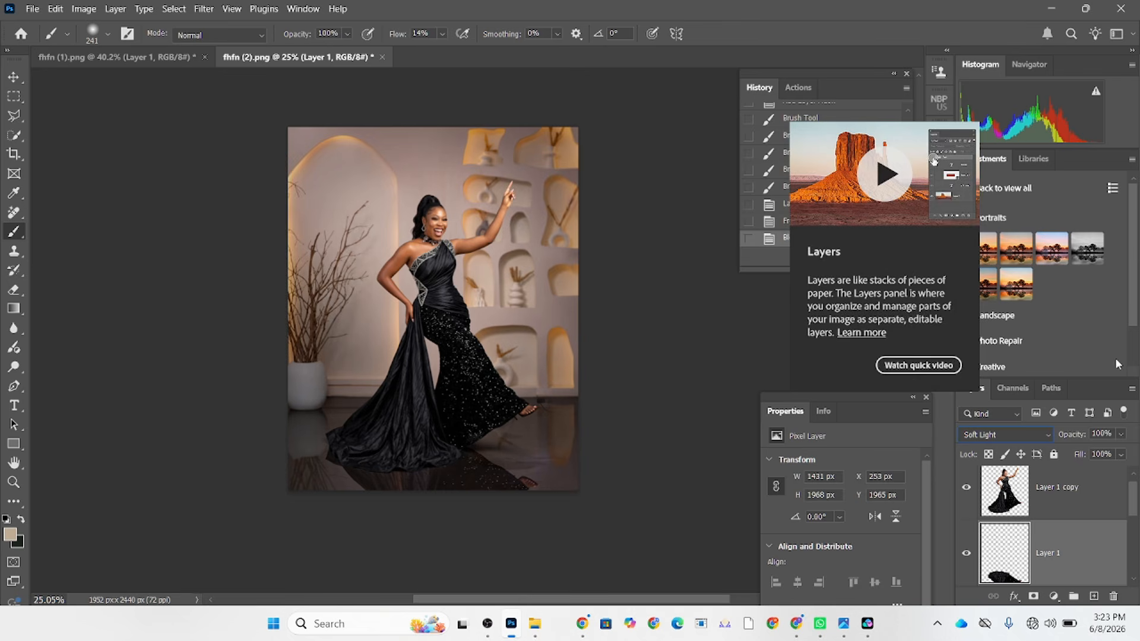
{"action": "left_click", "coordinate": [1122, 435]}
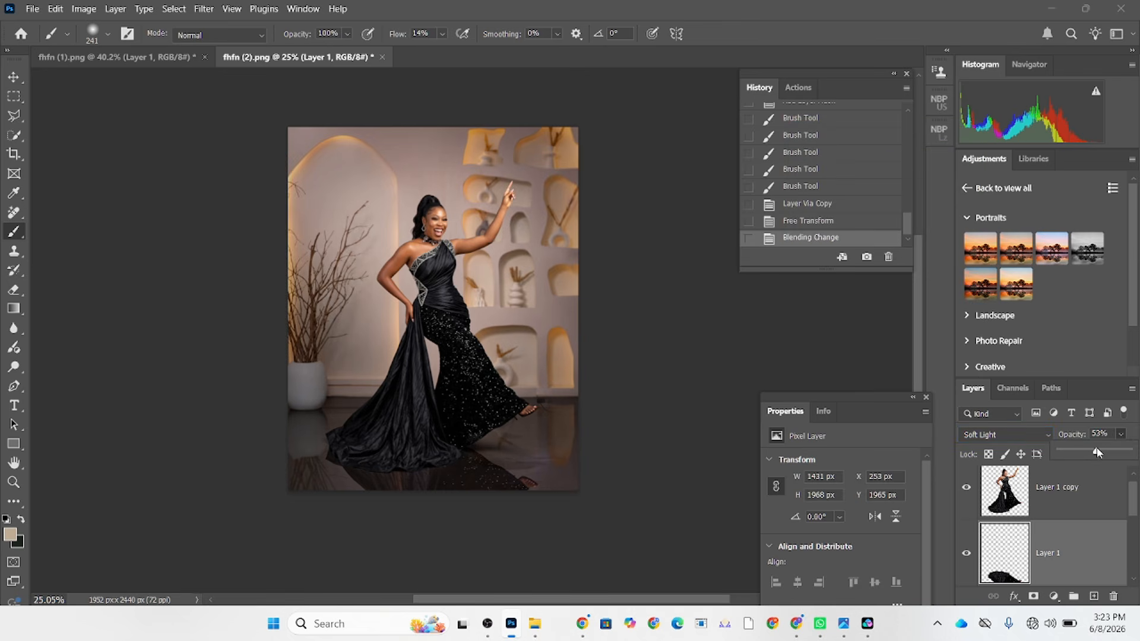
{"action": "left_click_drag", "start_coordinate": [1097, 447], "coordinate": [1096, 447]}
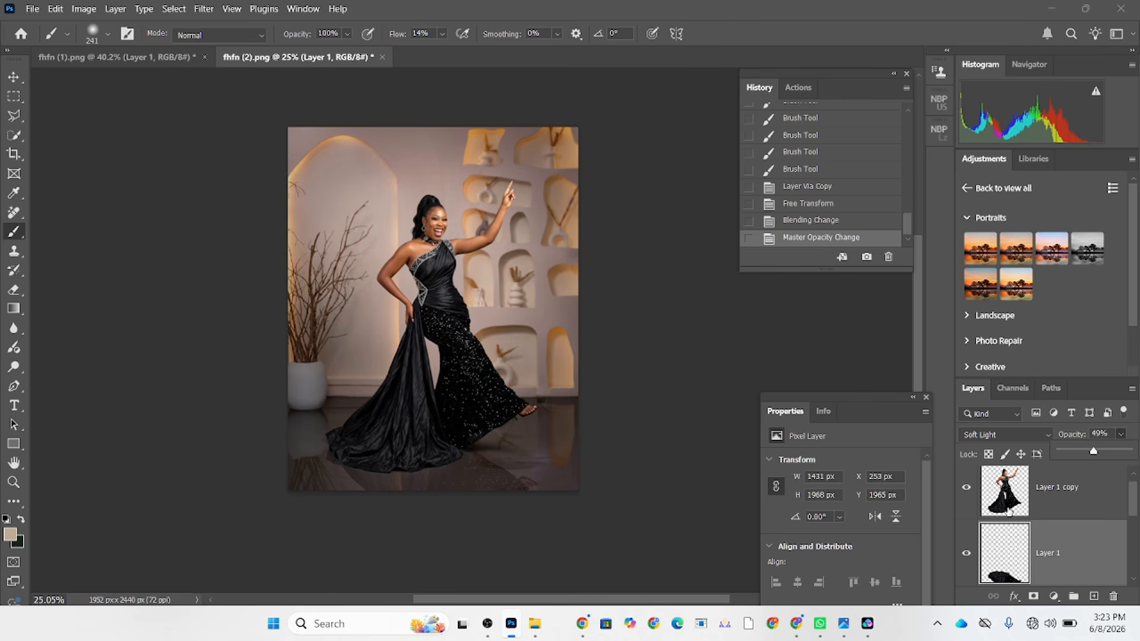
Marquee-select the floor on Layer 2, invert the selection and copy the wall area above the floor to a new layer.
{"action": "scroll", "coordinate": [1062, 511], "scroll_direction": "down", "scroll_amount": 1}
{"action": "left_click", "coordinate": [1062, 546]}
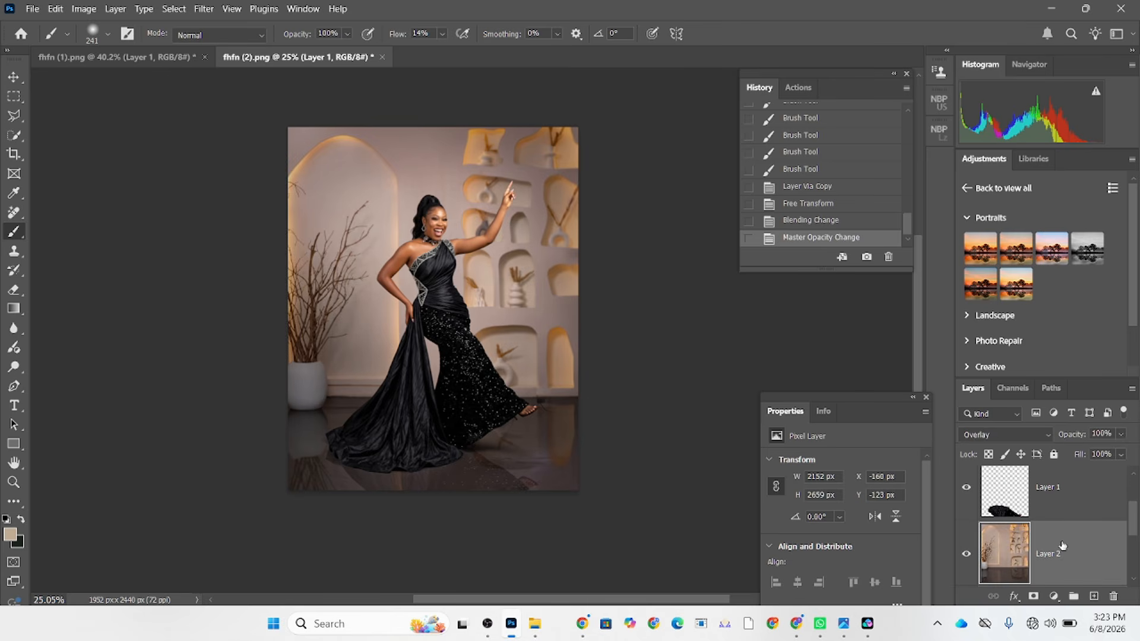
{"action": "left_click", "coordinate": [1006, 428]}
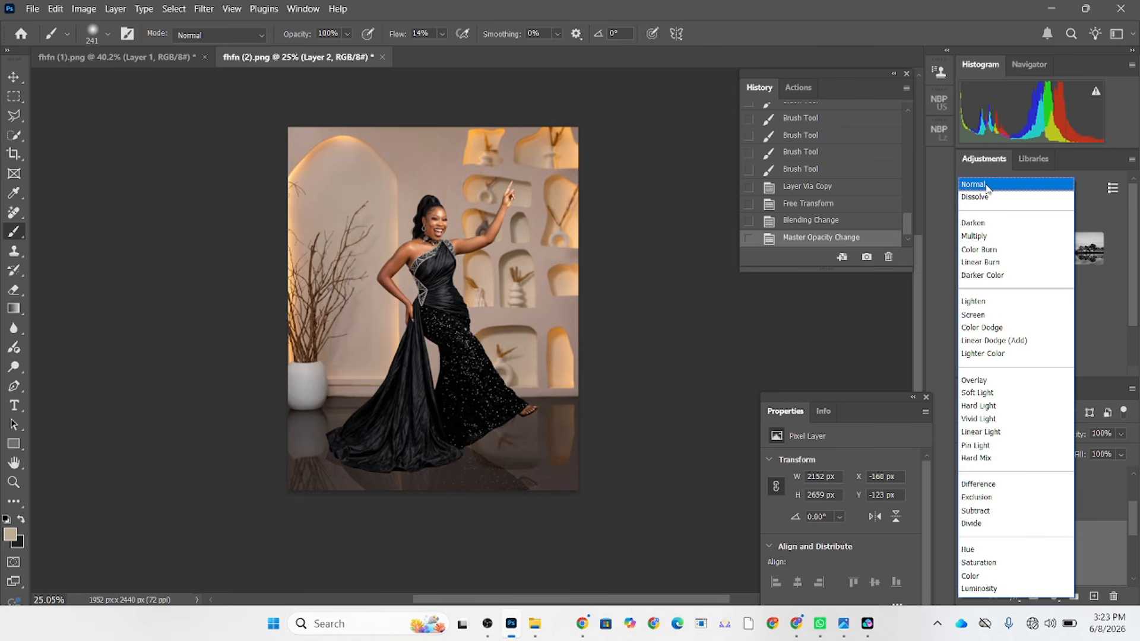
{"action": "left_click", "coordinate": [728, 275]}
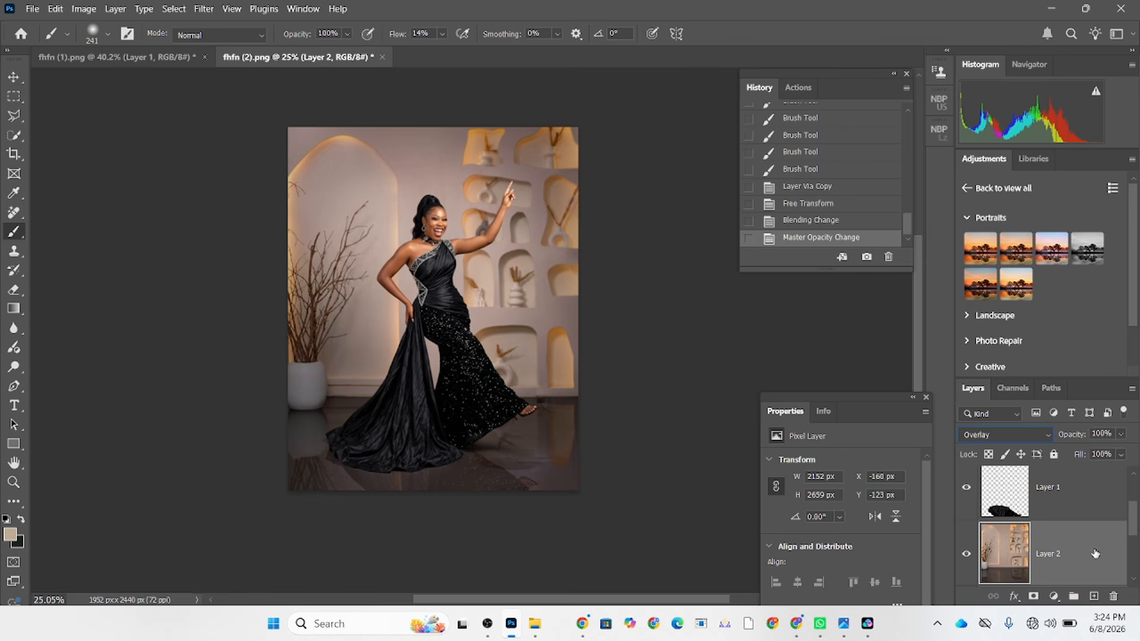
{"action": "left_click", "coordinate": [14, 98]}
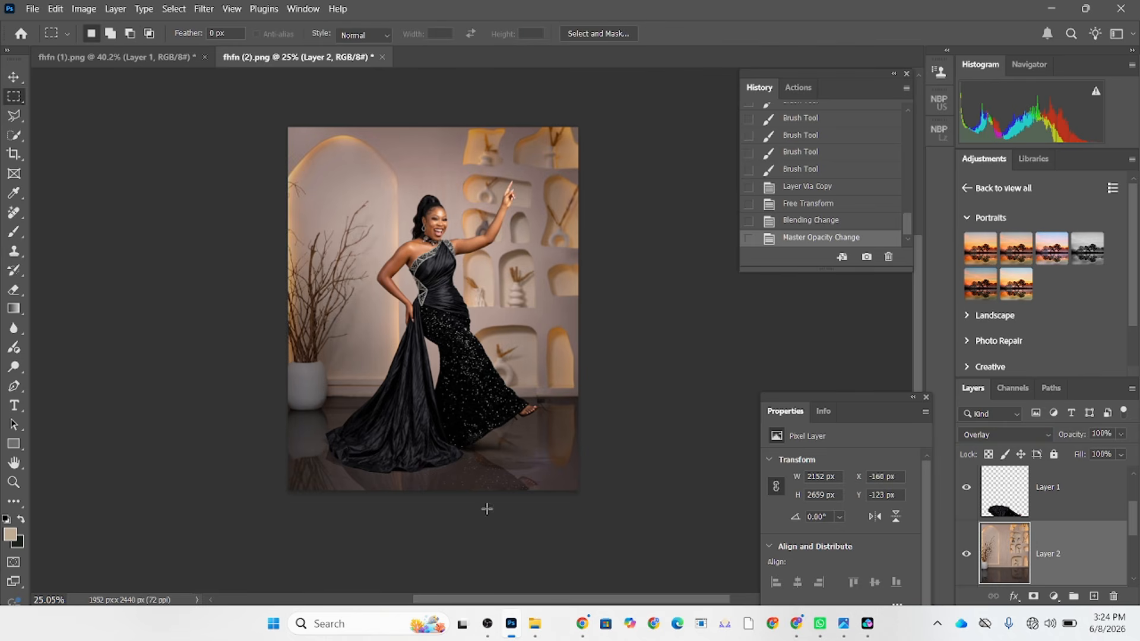
{"action": "left_click_drag", "start_coordinate": [580, 514], "coordinate": [285, 395]}
{"action": "right_click", "coordinate": [397, 410]}
{"action": "left_click", "coordinate": [483, 93]}
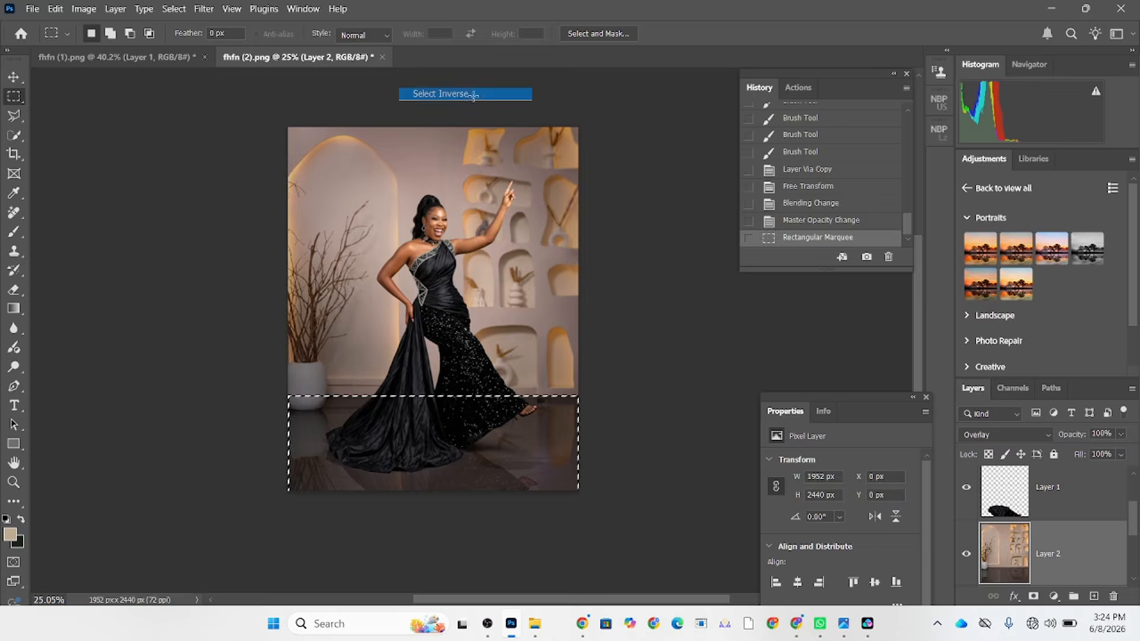
{"action": "key", "text": "ctrl+j"}
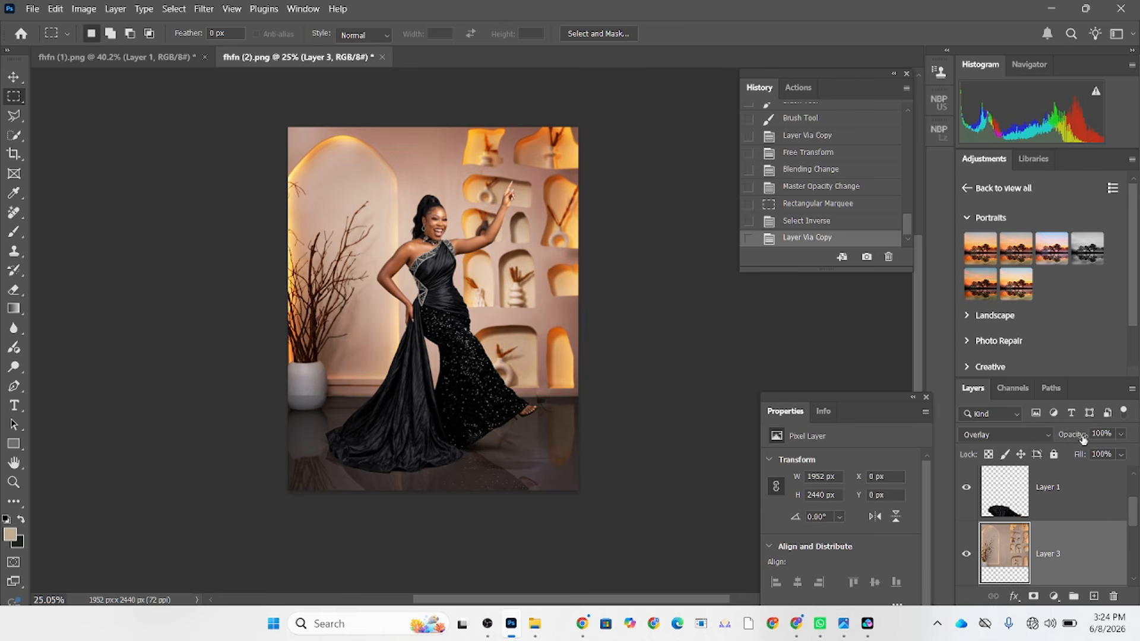
Lower the copied wall layer's opacity to 58% and set its blend mode to Normal.
{"action": "left_click", "coordinate": [1122, 434]}
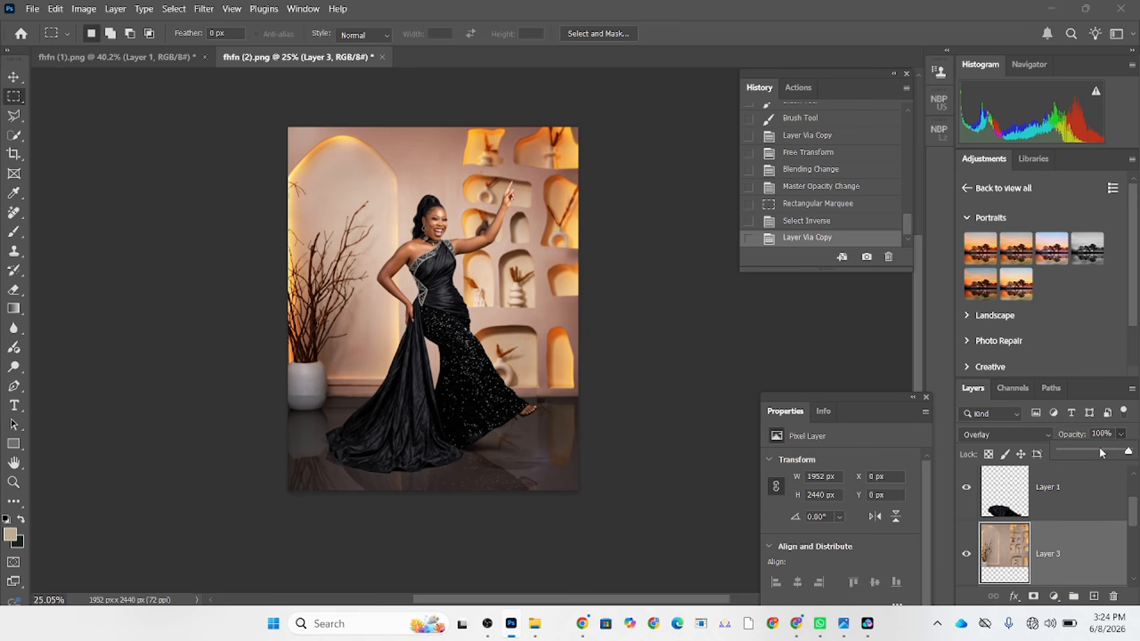
{"action": "left_click", "coordinate": [1101, 453]}
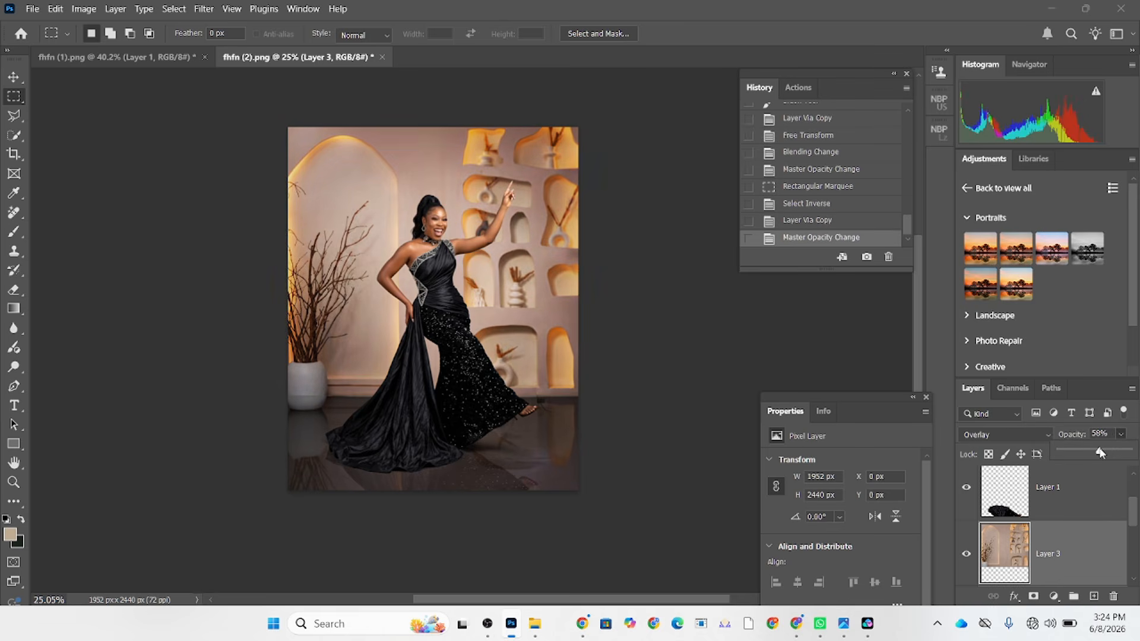
{"action": "left_click", "coordinate": [1015, 438]}
{"action": "left_click", "coordinate": [999, 188]}
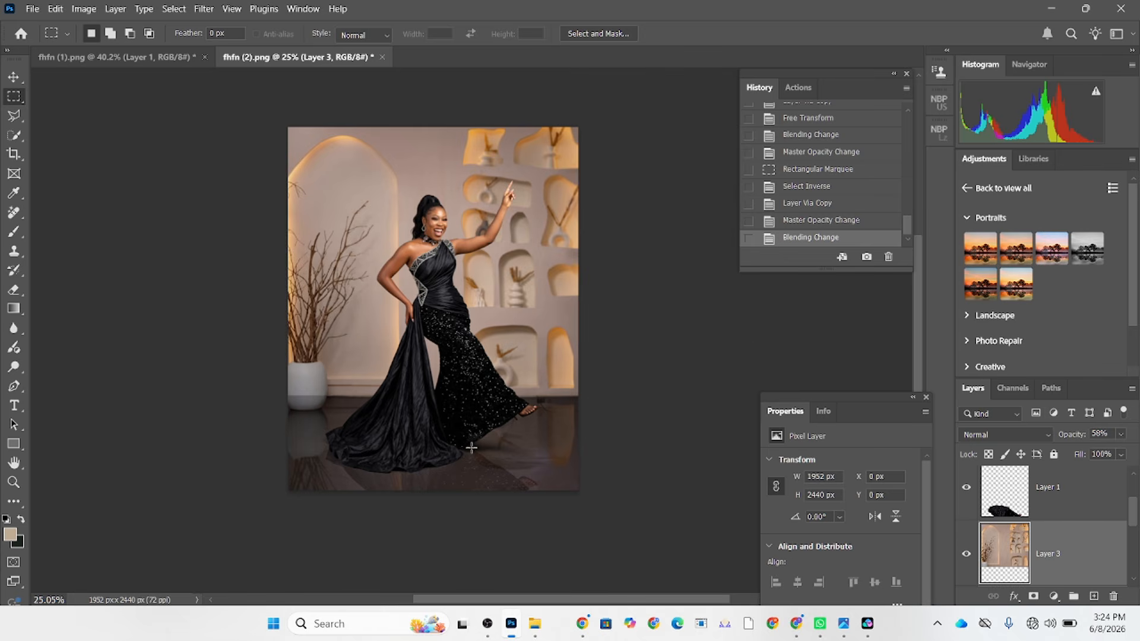
Add a Color Lookup adjustment layer above Layer 1 copy and apply the Soft_Warming.look 3D LUT.
{"action": "scroll", "coordinate": [474, 408], "scroll_direction": "up", "scroll_amount": 2}
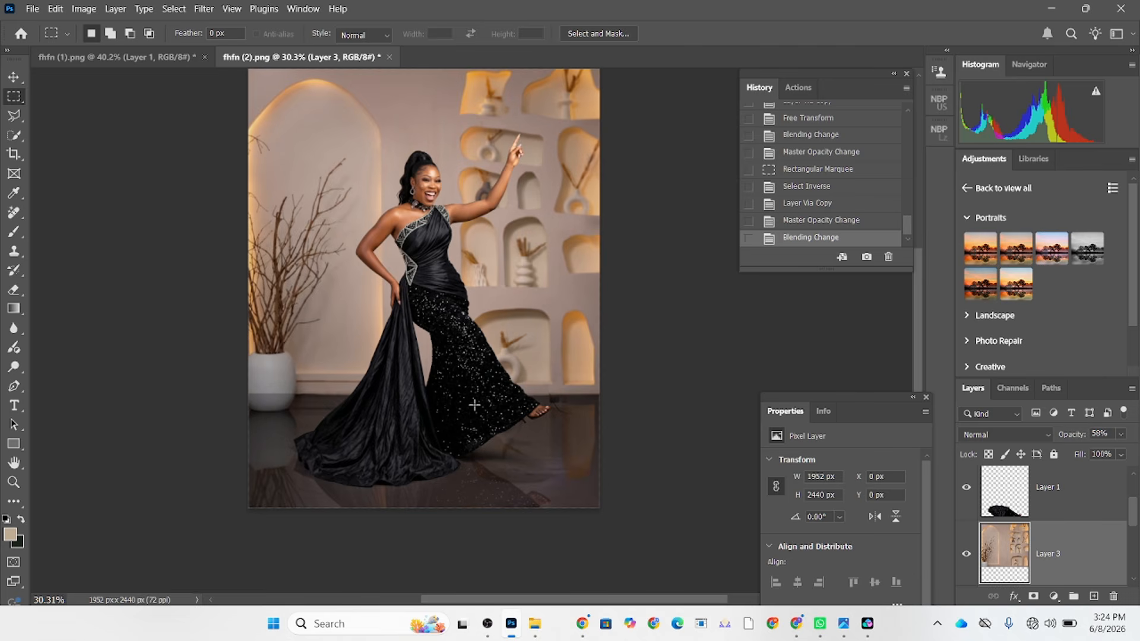
{"action": "left_click_drag", "start_coordinate": [483, 376], "coordinate": [479, 391]}
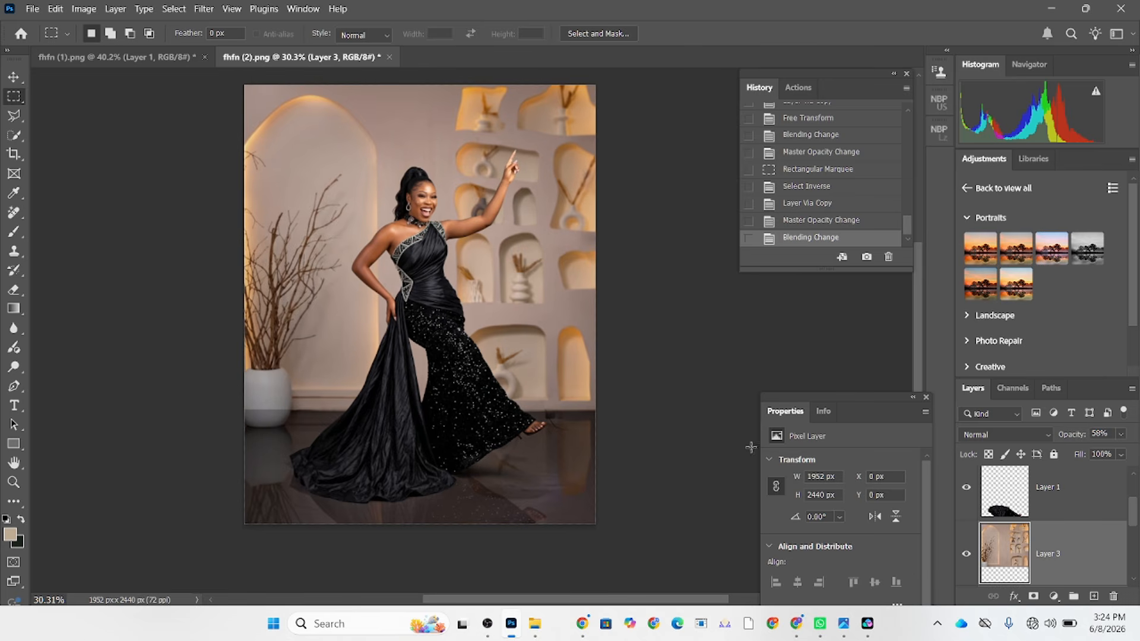
{"action": "scroll", "coordinate": [1057, 523], "scroll_direction": "up", "scroll_amount": 2}
{"action": "left_click", "coordinate": [1105, 505]}
{"action": "left_click", "coordinate": [1054, 597]}
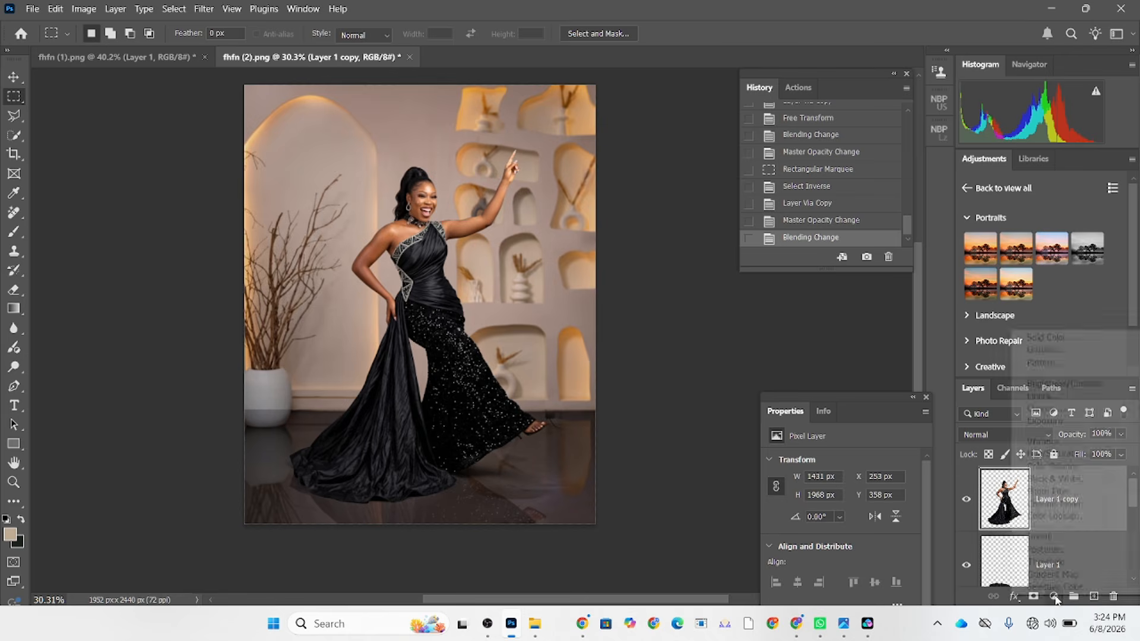
{"action": "left_click", "coordinate": [1063, 516]}
{"action": "left_click", "coordinate": [861, 462]}
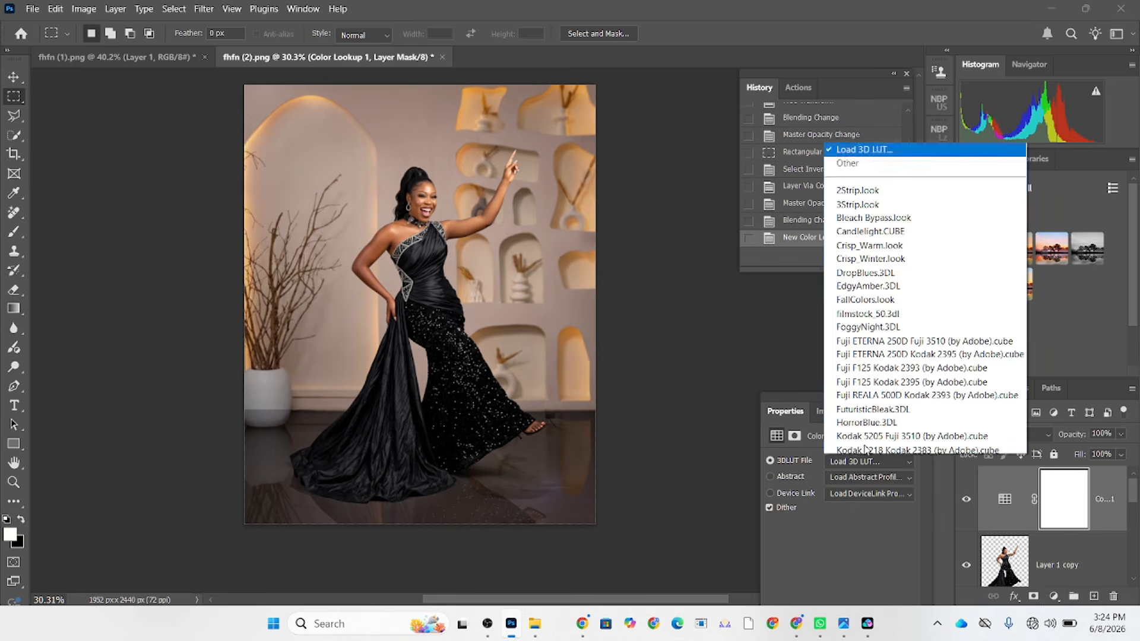
{"action": "scroll", "coordinate": [865, 450], "scroll_direction": "down", "scroll_amount": 3}
{"action": "left_click", "coordinate": [867, 433]}
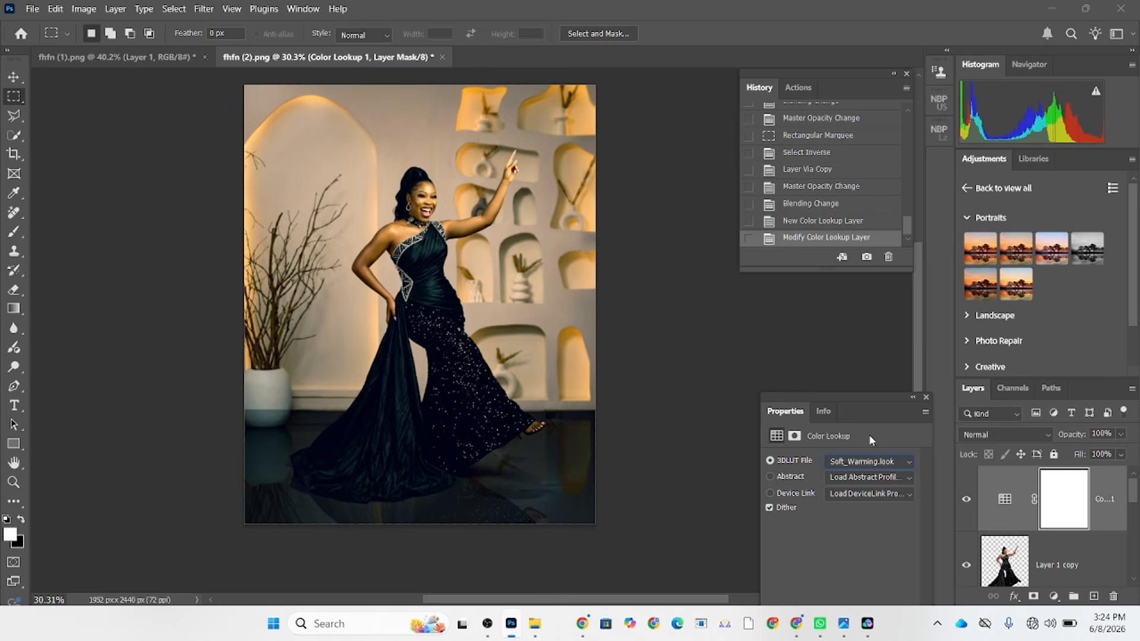
Cycle through the preceding 3D LUTs and settle on Fuji REALA 500D Kodak 2393 (by Adobe).cube.
{"action": "key", "text": "Up"}
{"action": "key", "text": "Up"}
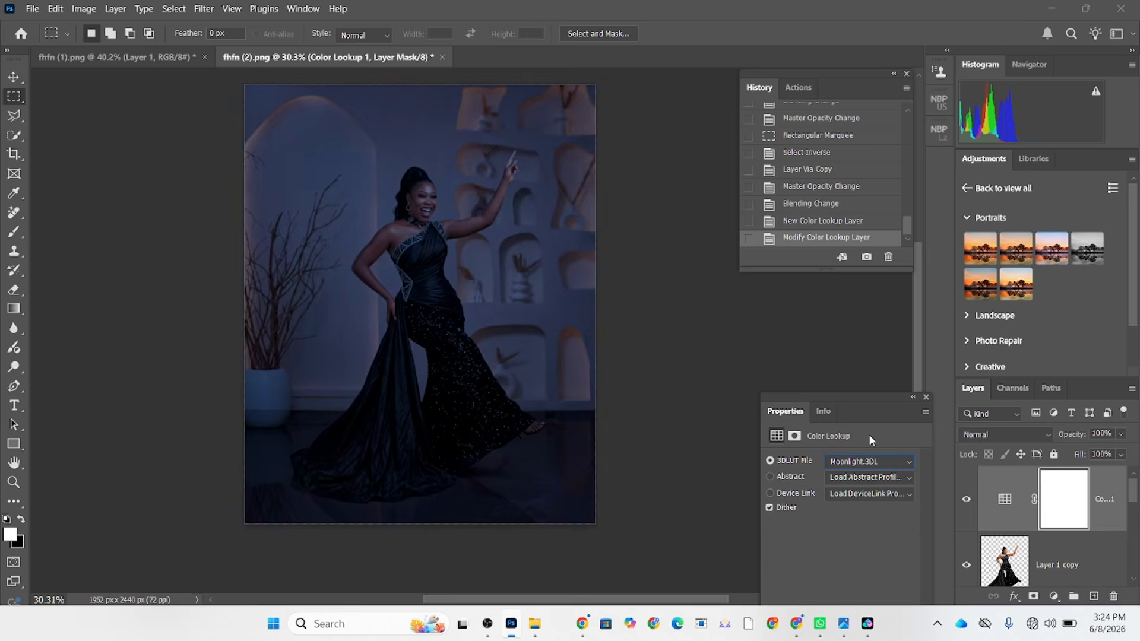
{"action": "key", "text": "Up"}
{"action": "key", "text": "Up"}
{"action": "key", "text": "Up"}
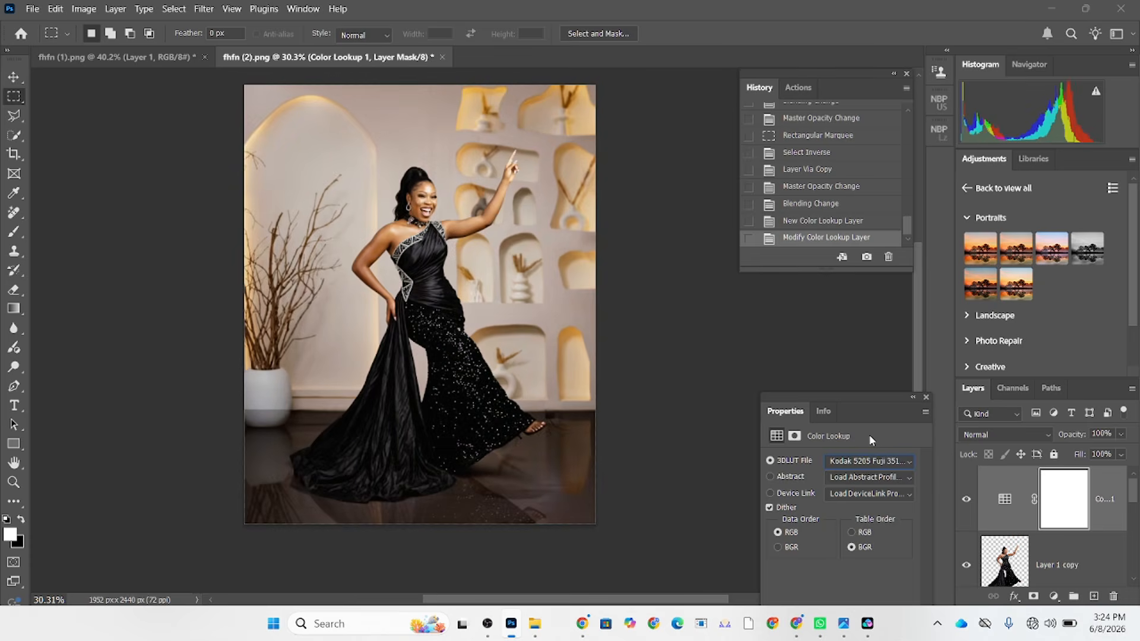
{"action": "key", "text": "Up"}
{"action": "key", "text": "Up"}
{"action": "key", "text": "Up"}
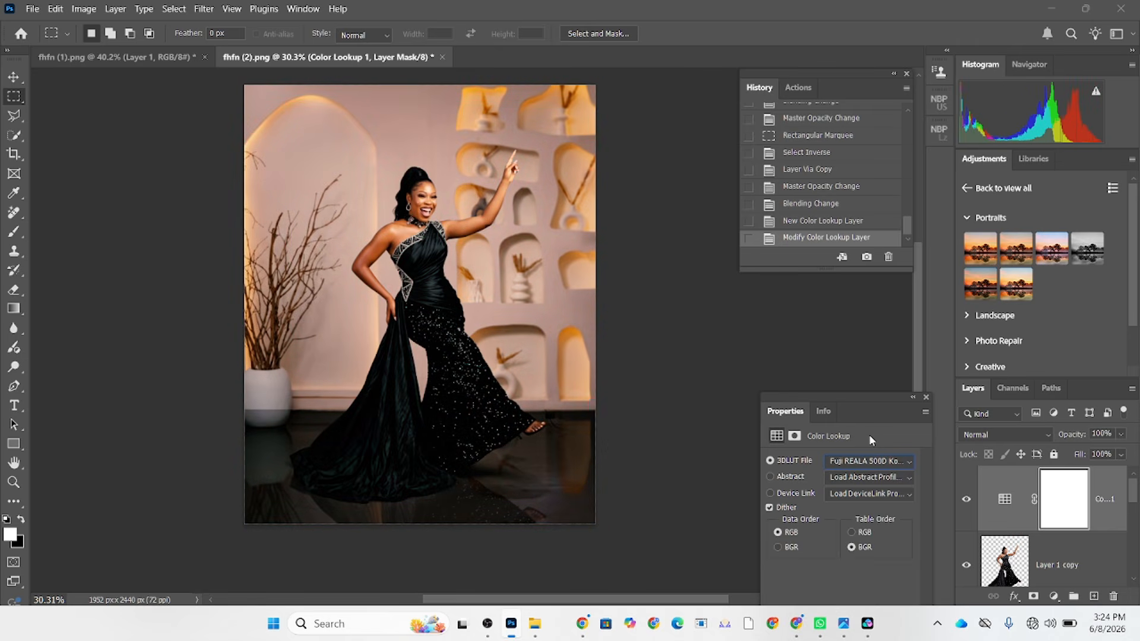
Reduce the Color Lookup layer's fill to 28% and compare the image with the adjustment hidden and shown.
{"action": "left_click_drag", "start_coordinate": [1123, 458], "coordinate": [1081, 475]}
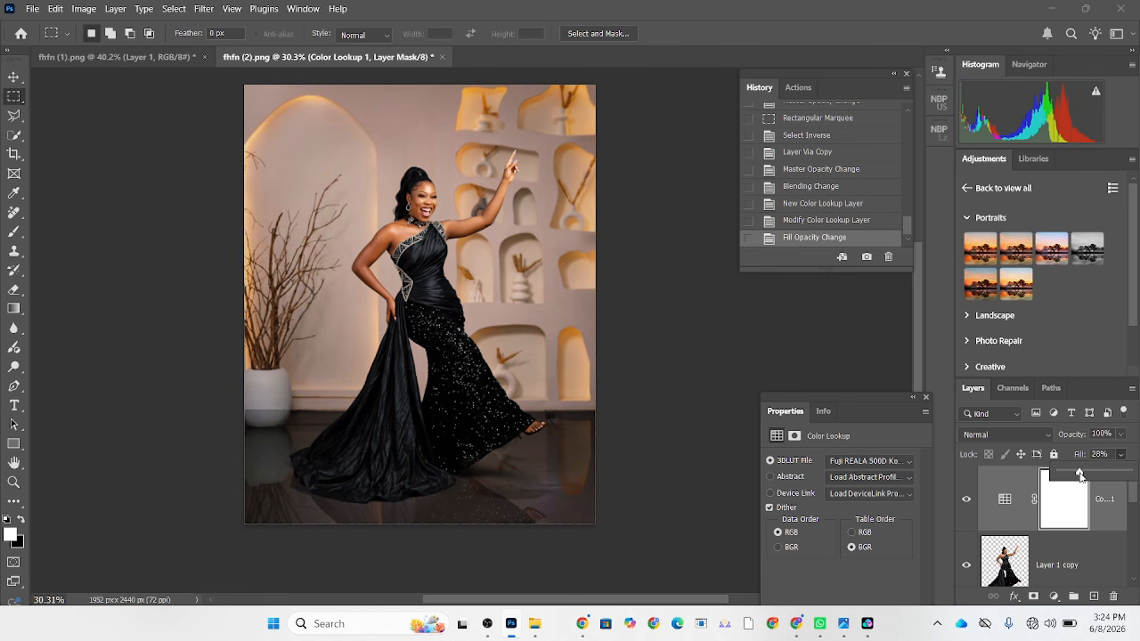
{"action": "left_click", "coordinate": [967, 500]}
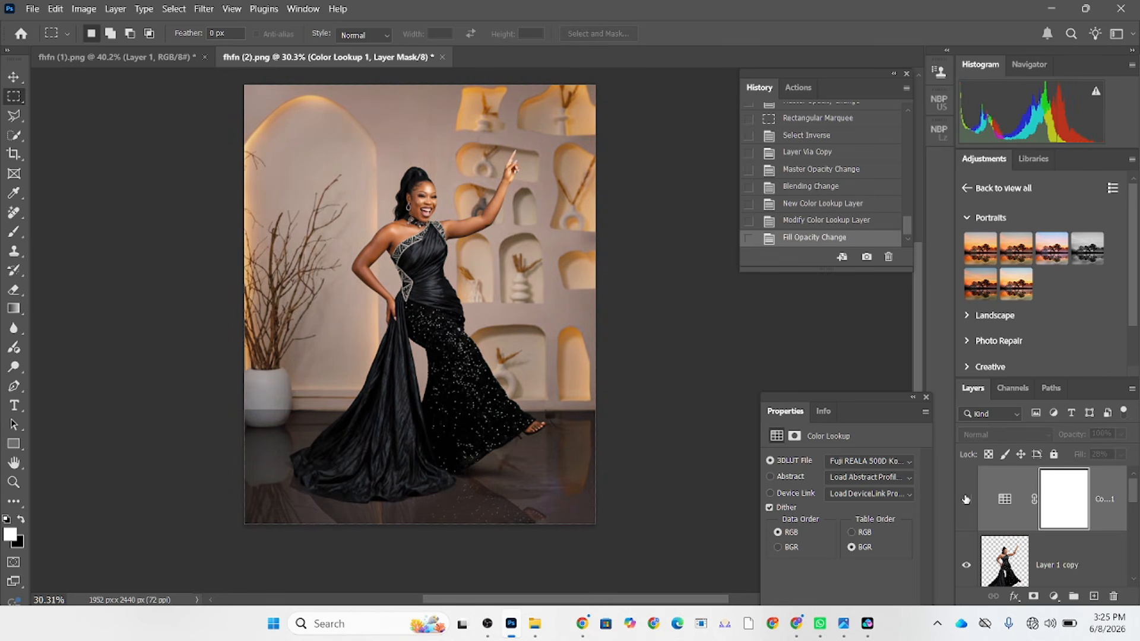
{"action": "left_click", "coordinate": [966, 500]}
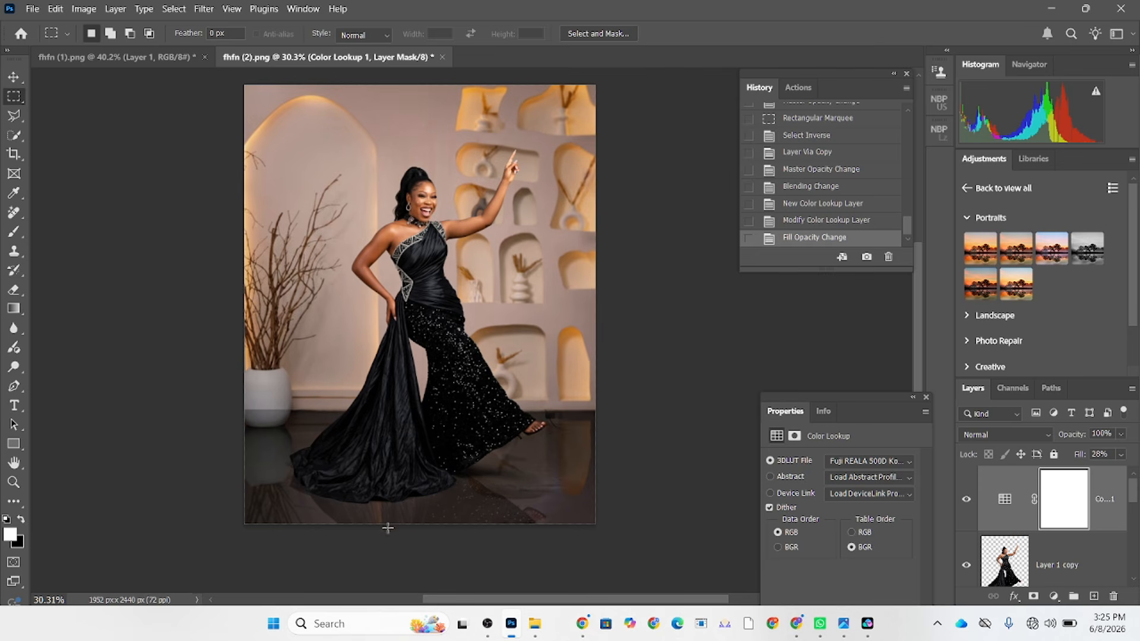
{"action": "scroll", "coordinate": [388, 528], "scroll_direction": "up", "scroll_amount": 3}
{"action": "scroll", "coordinate": [391, 529], "scroll_direction": "down", "scroll_amount": 3}
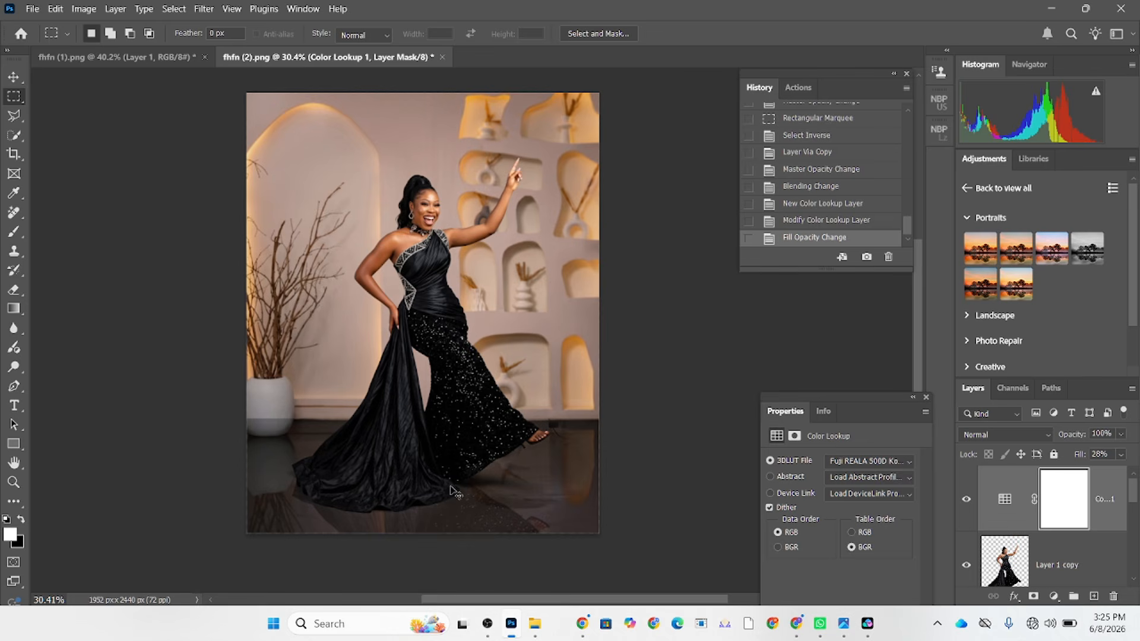
Try stamping all visible layers into a new merged layer on top, and undo the stamp.
{"action": "key", "text": "ctrl+shift+alt+e"}
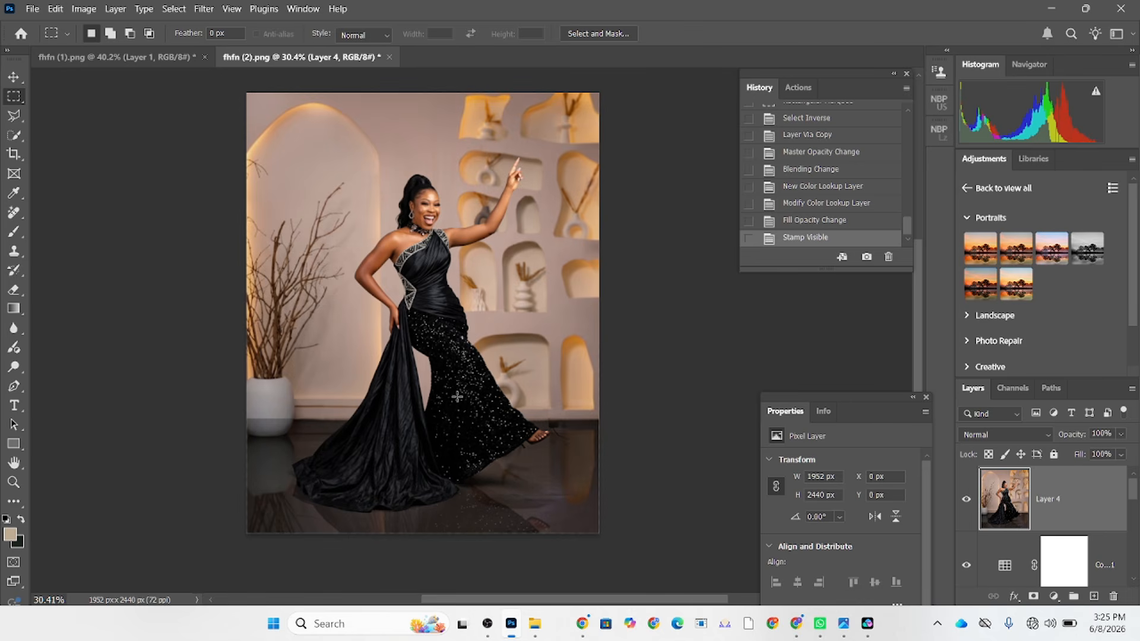
{"action": "key", "text": "ctrl+z"}
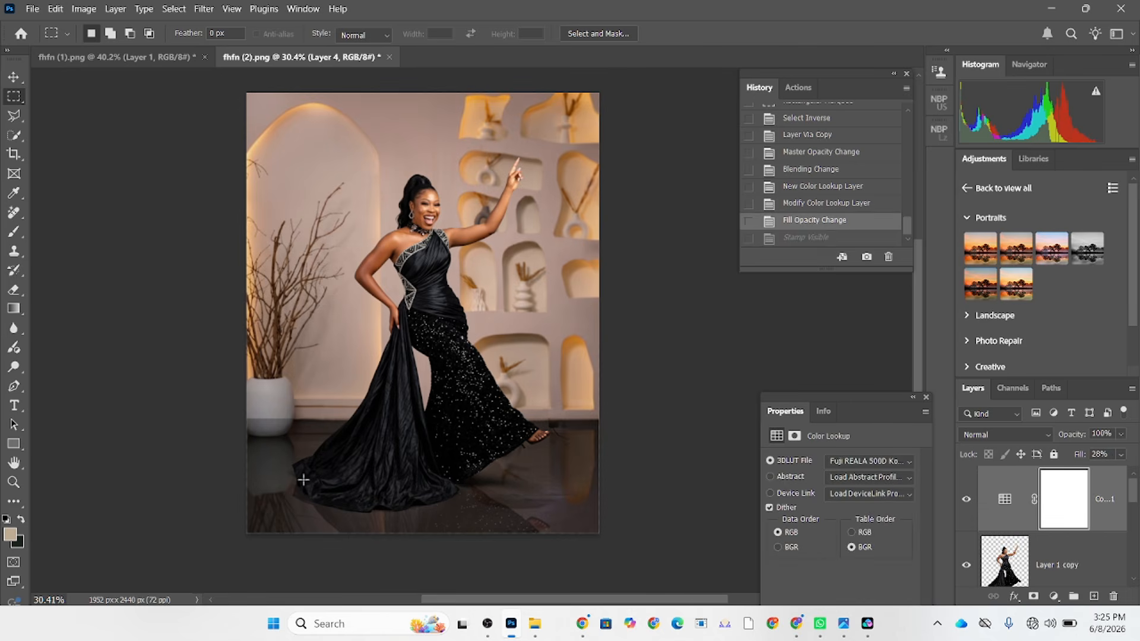
{"action": "scroll", "coordinate": [303, 479], "scroll_direction": "up", "scroll_amount": 2}
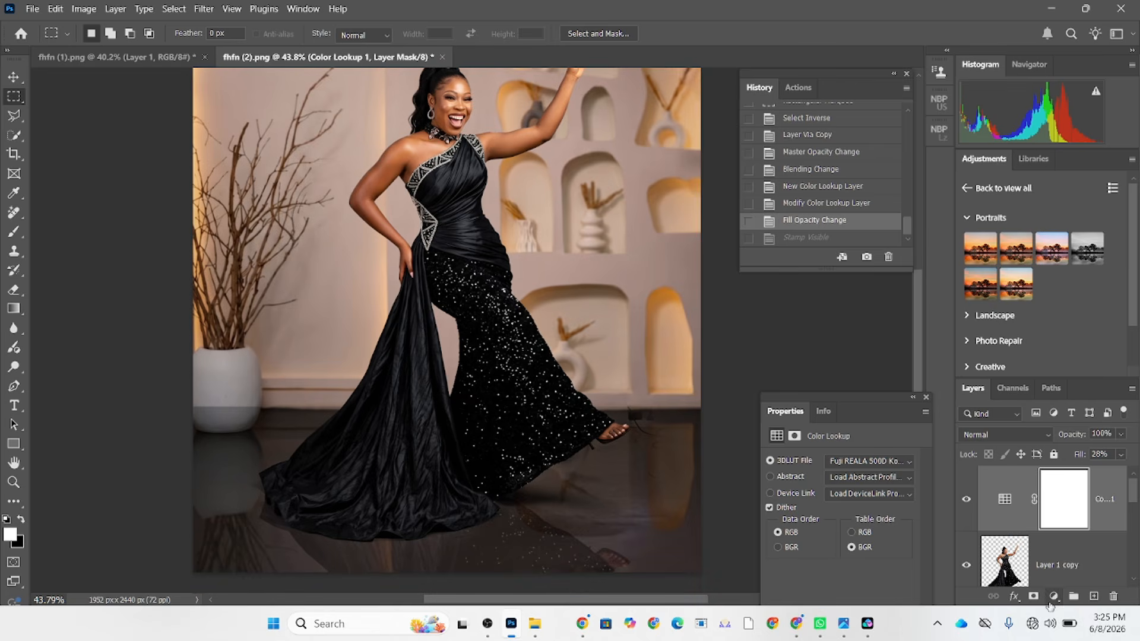
Compare the composite with Layer 3 and Layer 2 hidden and shown to examine what each contributes to the background.
{"action": "scroll", "coordinate": [1010, 523], "scroll_direction": "down", "scroll_amount": 2}
{"action": "scroll", "coordinate": [989, 523], "scroll_direction": "down", "scroll_amount": 1}
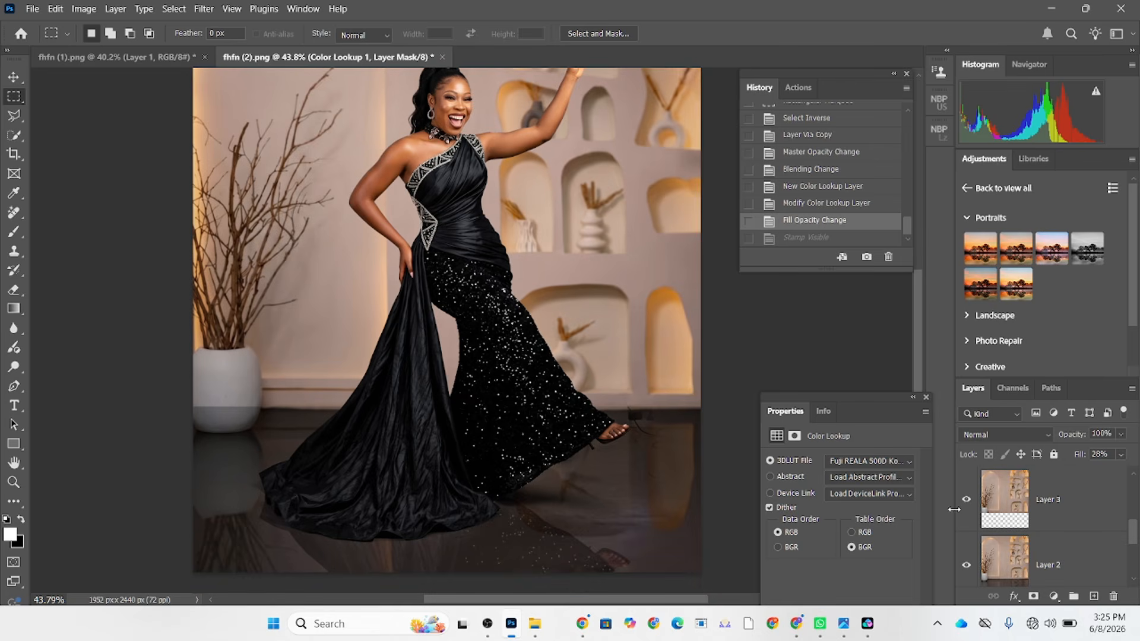
{"action": "left_click", "coordinate": [967, 501]}
{"action": "left_click", "coordinate": [966, 502]}
{"action": "left_click", "coordinate": [966, 502]}
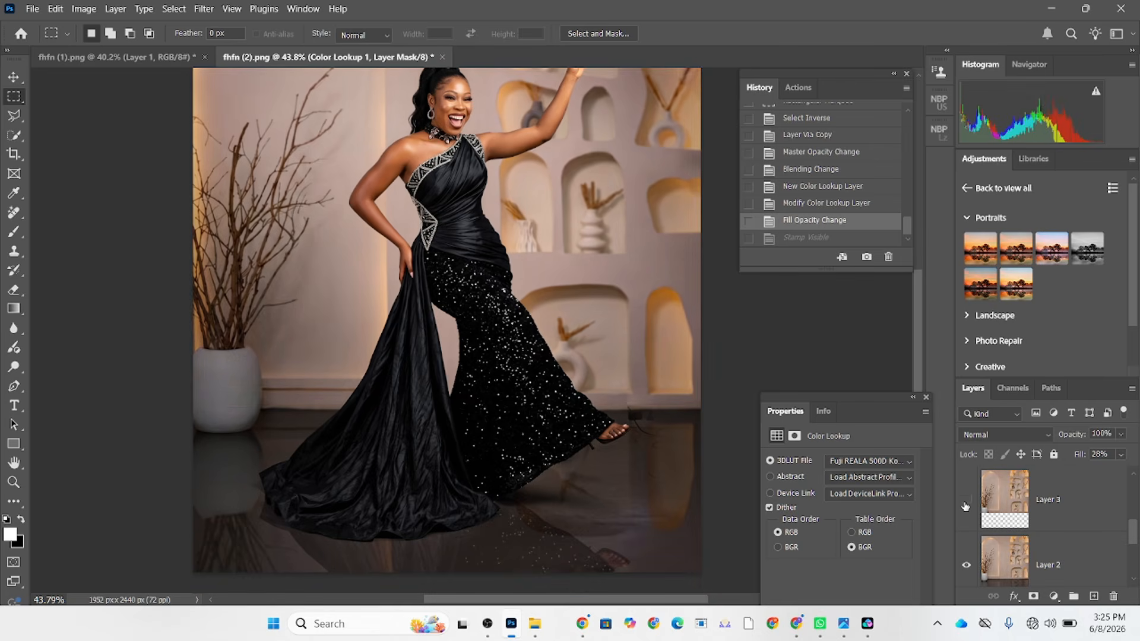
{"action": "left_click", "coordinate": [967, 501]}
{"action": "left_click", "coordinate": [966, 502]}
{"action": "left_click", "coordinate": [966, 501]}
{"action": "left_click", "coordinate": [966, 502]}
{"action": "left_click", "coordinate": [966, 502]}
{"action": "left_click", "coordinate": [966, 501]}
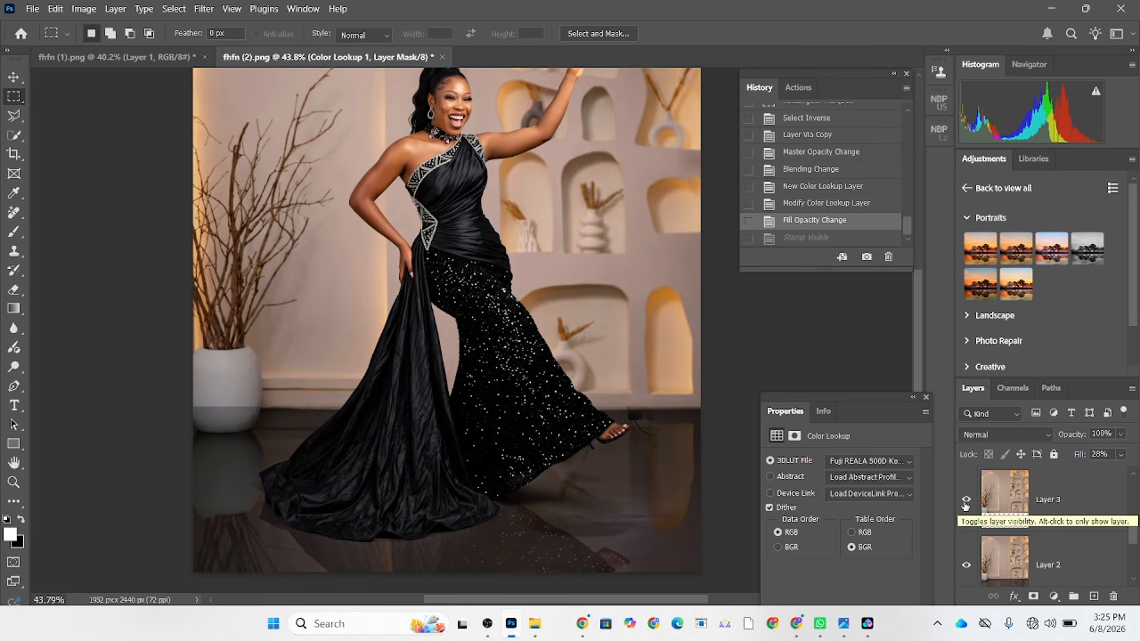
{"action": "left_click", "coordinate": [967, 502]}
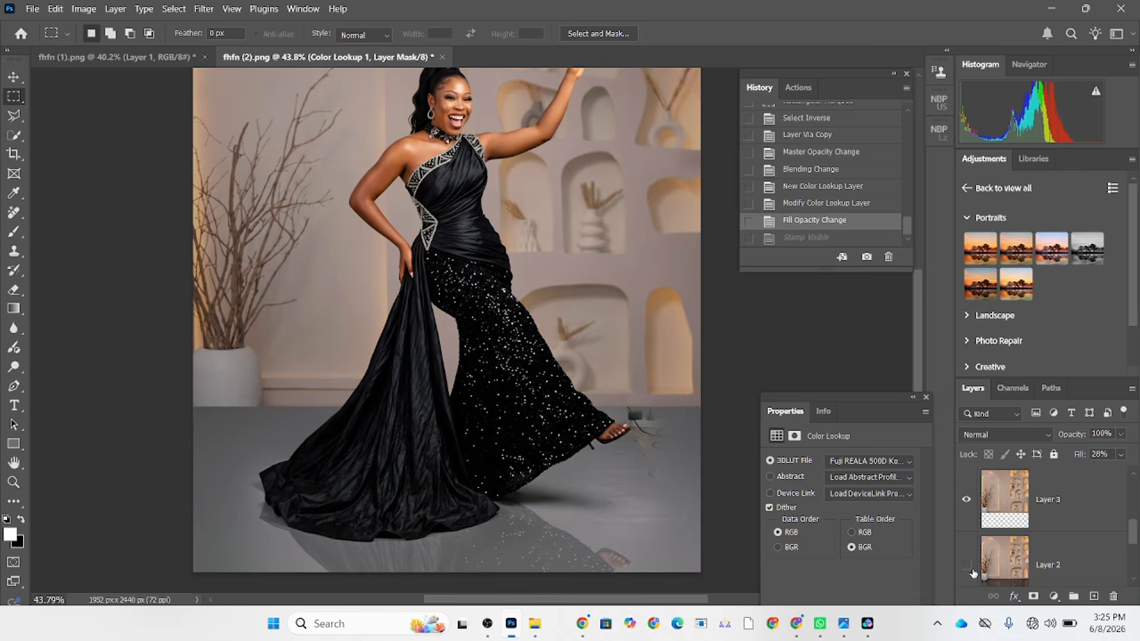
{"action": "left_click", "coordinate": [971, 569]}
{"action": "left_click", "coordinate": [969, 502]}
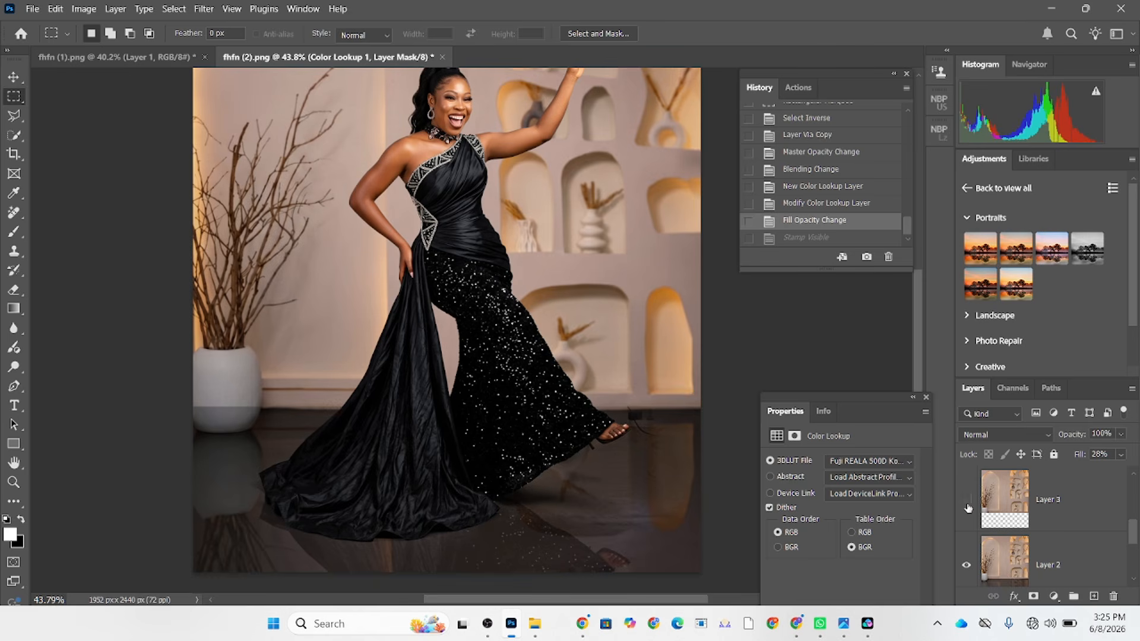
{"action": "left_click", "coordinate": [969, 502]}
Add a layer mask to Layer 3, start brushing over the white vase, and raise the brush flow to 100%.
{"action": "left_click", "coordinate": [1069, 502]}
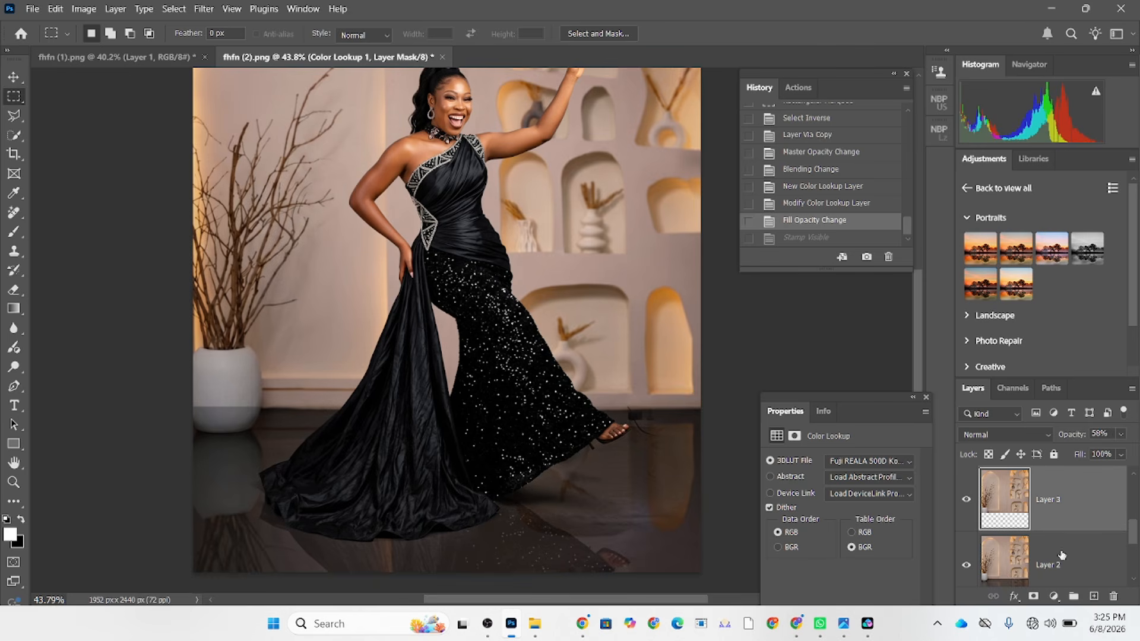
{"action": "left_click", "coordinate": [1036, 598]}
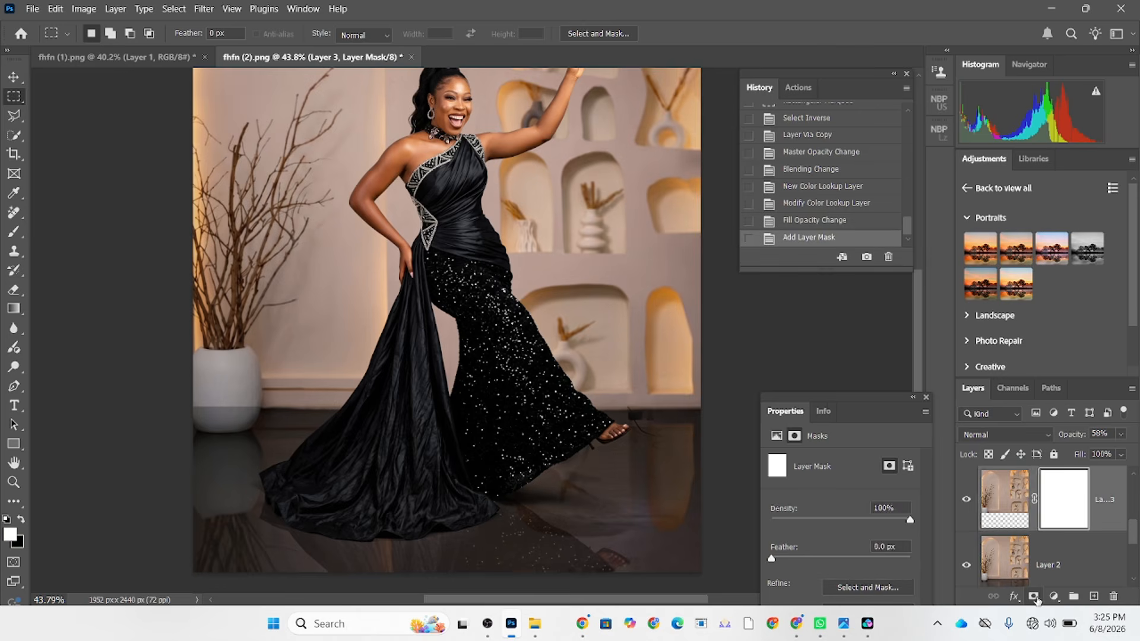
{"action": "key", "text": "b"}
{"action": "key", "text": "d"}
{"action": "scroll", "coordinate": [237, 398], "scroll_direction": "up", "scroll_amount": 3}
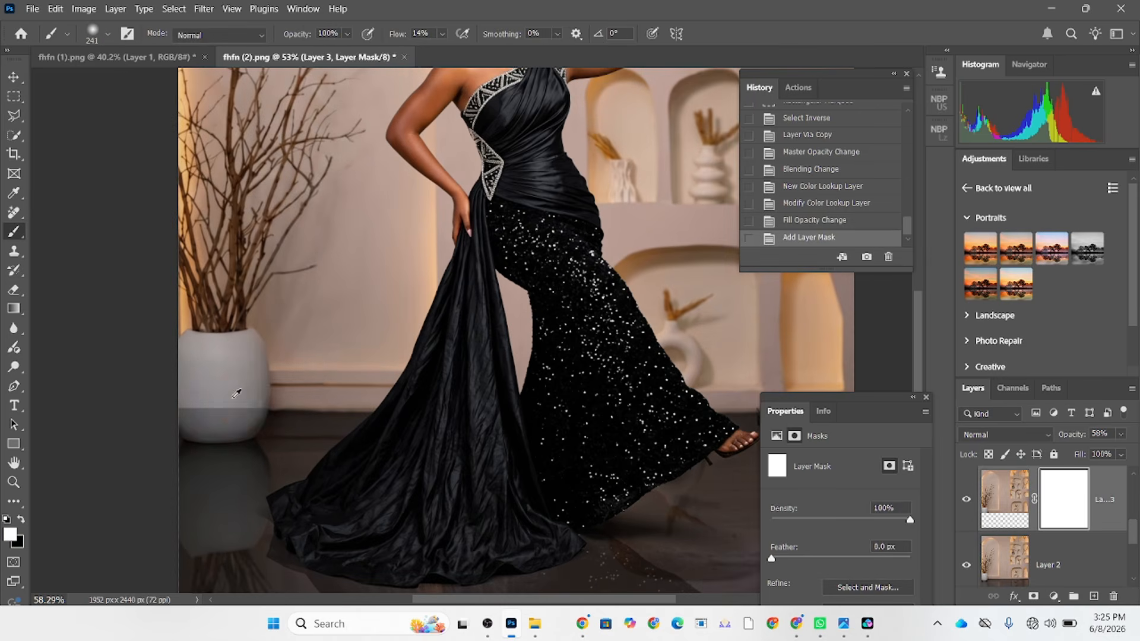
{"action": "mouse_move", "coordinate": [239, 399]}
{"action": "left_mouse_down", "text": "alt"}
{"action": "mouse_move", "coordinate": [216, 397]}
{"action": "mouse_move", "coordinate": [244, 417]}
{"action": "mouse_move", "coordinate": [227, 408]}
{"action": "mouse_move", "coordinate": [244, 392]}
{"action": "left_mouse_up", "text": "alt"}
{"action": "left_click_drag", "start_coordinate": [396, 37], "coordinate": [591, 59]}
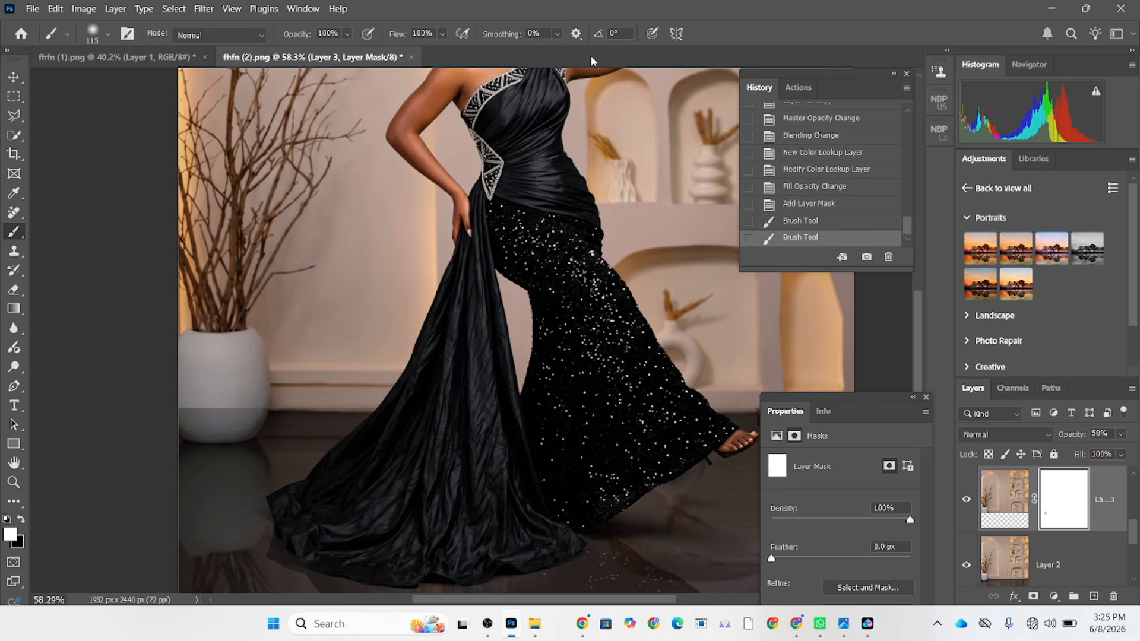
Try masking Layer 3 out over the vase with black brush strokes, and undo the last stroke.
{"action": "mouse_move", "coordinate": [232, 411]}
{"action": "left_mouse_down"}
{"action": "mouse_move", "coordinate": [199, 398]}
{"action": "mouse_move", "coordinate": [199, 412]}
{"action": "mouse_move", "coordinate": [250, 410]}
{"action": "mouse_move", "coordinate": [252, 346]}
{"action": "mouse_move", "coordinate": [192, 344]}
{"action": "mouse_move", "coordinate": [186, 355]}
{"action": "mouse_move", "coordinate": [226, 387]}
{"action": "mouse_move", "coordinate": [240, 361]}
{"action": "mouse_move", "coordinate": [192, 370]}
{"action": "mouse_move", "coordinate": [185, 399]}
{"action": "mouse_move", "coordinate": [217, 401]}
{"action": "mouse_move", "coordinate": [198, 392]}
{"action": "mouse_move", "coordinate": [191, 353]}
{"action": "mouse_move", "coordinate": [221, 350]}
{"action": "mouse_move", "coordinate": [241, 395]}
{"action": "left_mouse_up"}
{"action": "key", "text": "x"}
{"action": "scroll", "coordinate": [290, 442], "scroll_direction": "down", "scroll_amount": 2}
{"action": "scroll", "coordinate": [290, 443], "scroll_direction": "down", "scroll_amount": 1}
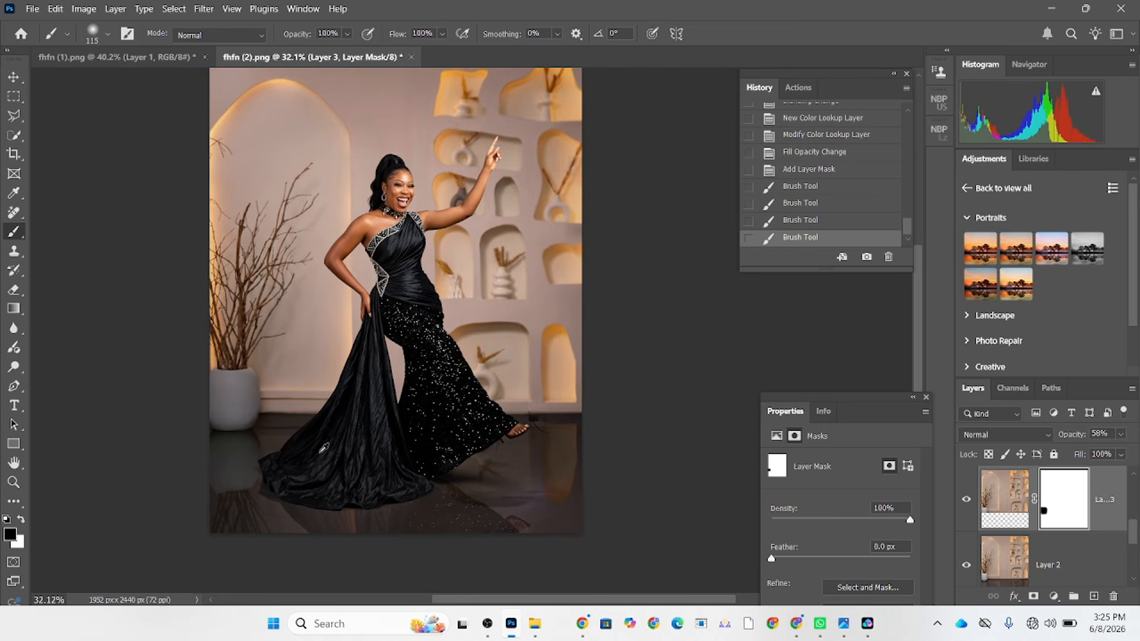
{"action": "key", "text": "ctrl+z"}
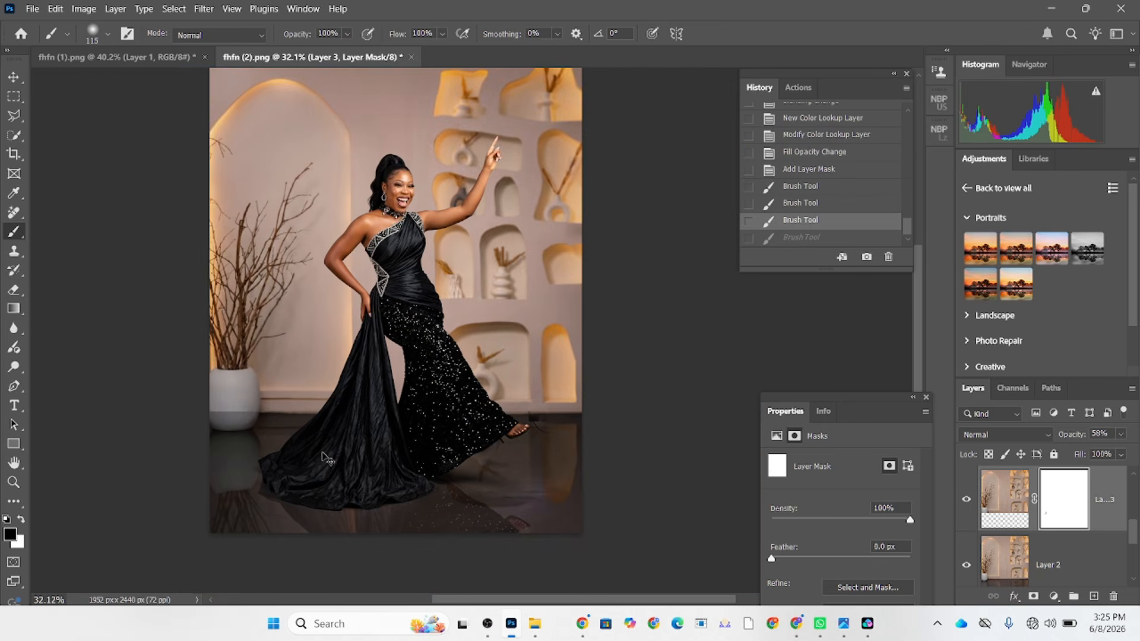
Toggle the visibility of Layer 2 and the masked layer beneath it to examine their effect on the background.
{"action": "scroll", "coordinate": [1019, 545], "scroll_direction": "down", "scroll_amount": 1}
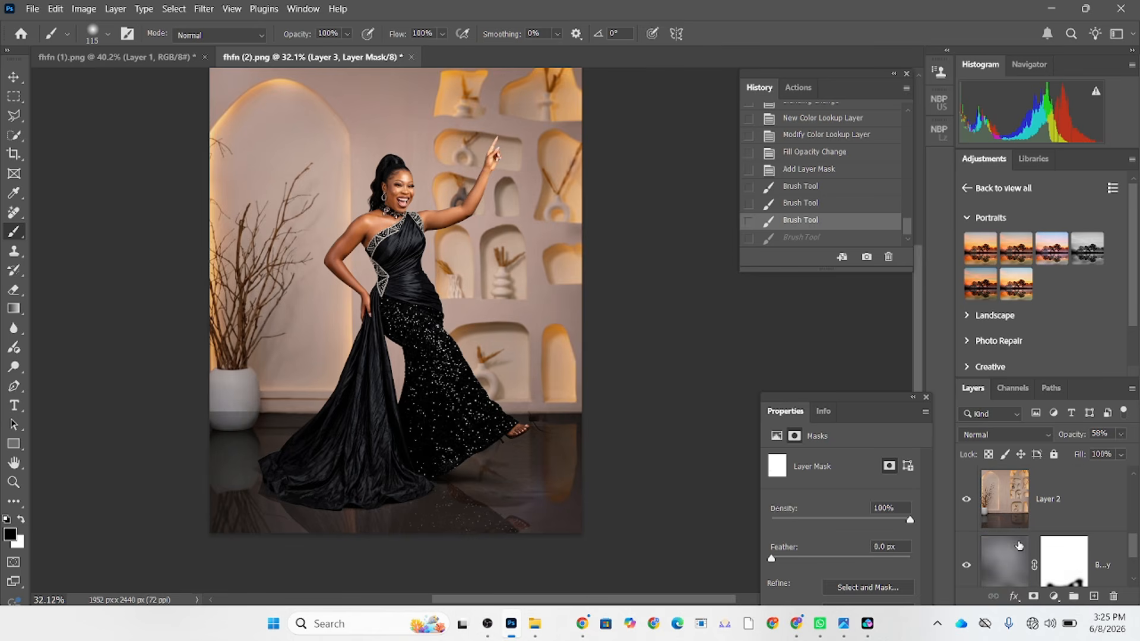
{"action": "left_click", "coordinate": [967, 567]}
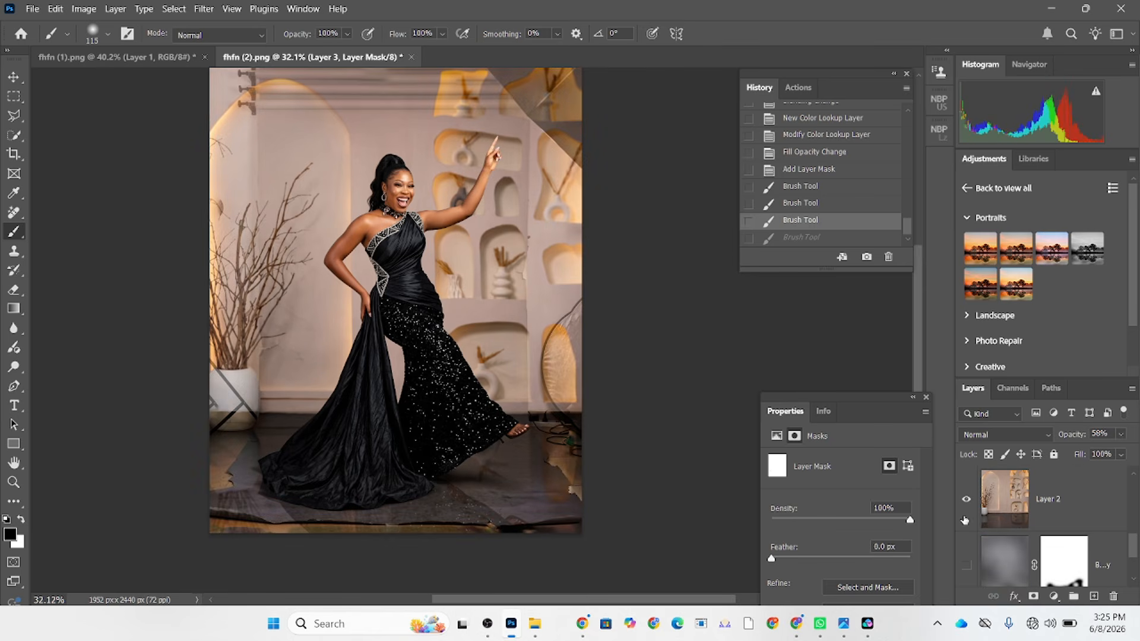
{"action": "left_click", "coordinate": [967, 502]}
{"action": "left_click", "coordinate": [967, 503]}
{"action": "left_click", "coordinate": [967, 568]}
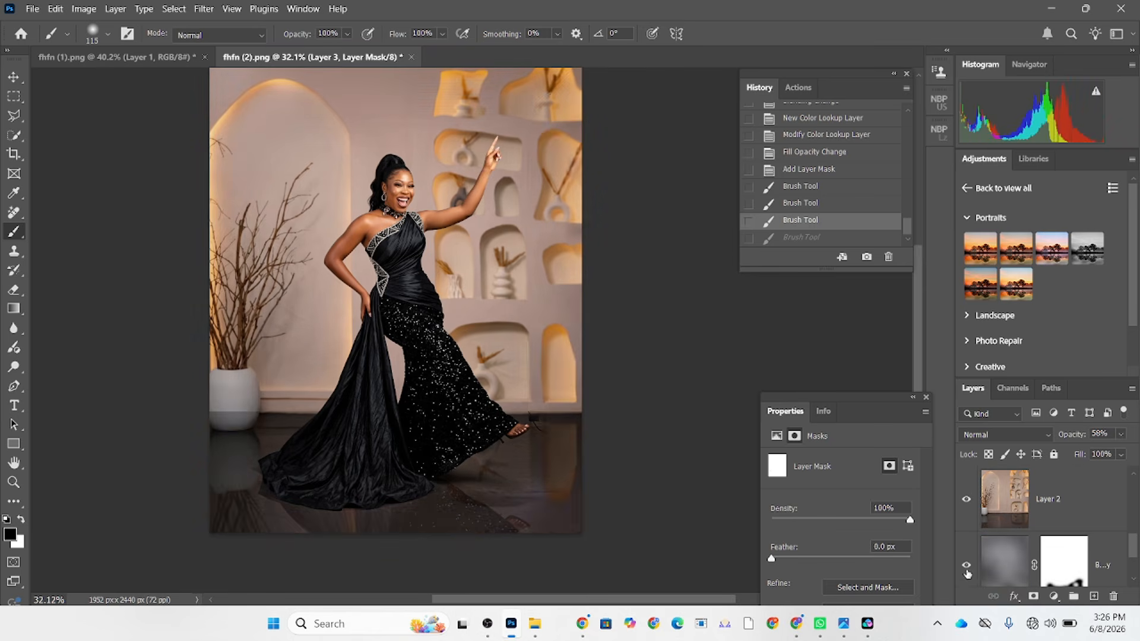
{"action": "scroll", "coordinate": [1013, 564], "scroll_direction": "up", "scroll_amount": 1}
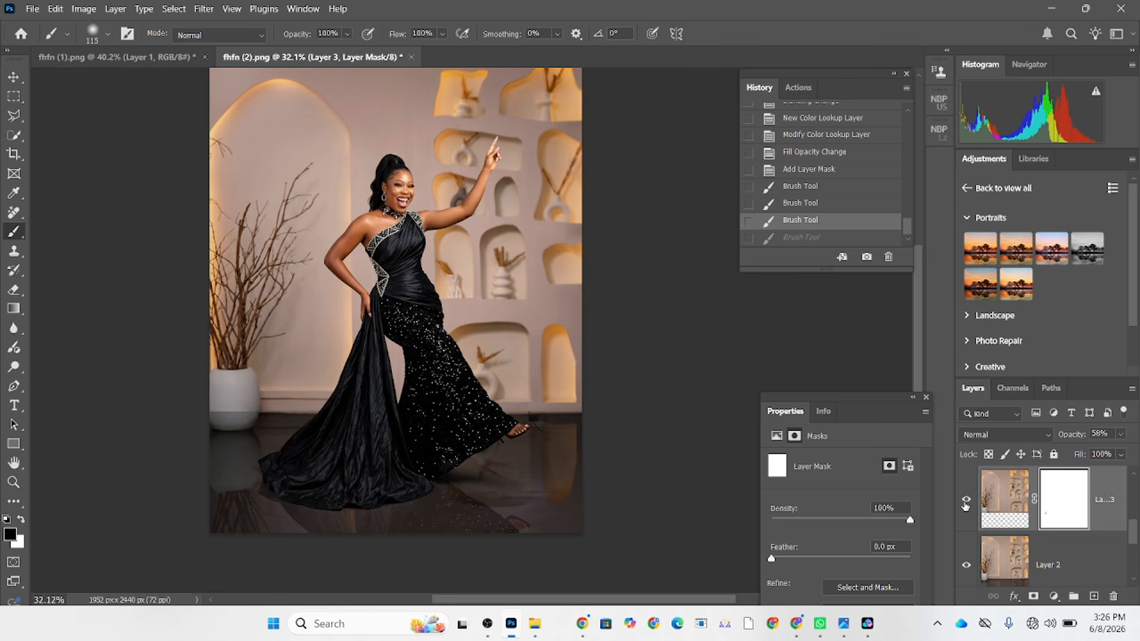
Hide Layer 3, select the white vase on Layer 2 with Quick Selection, and copy it to a new layer.
{"action": "left_click", "coordinate": [966, 505]}
{"action": "left_click", "coordinate": [1003, 578]}
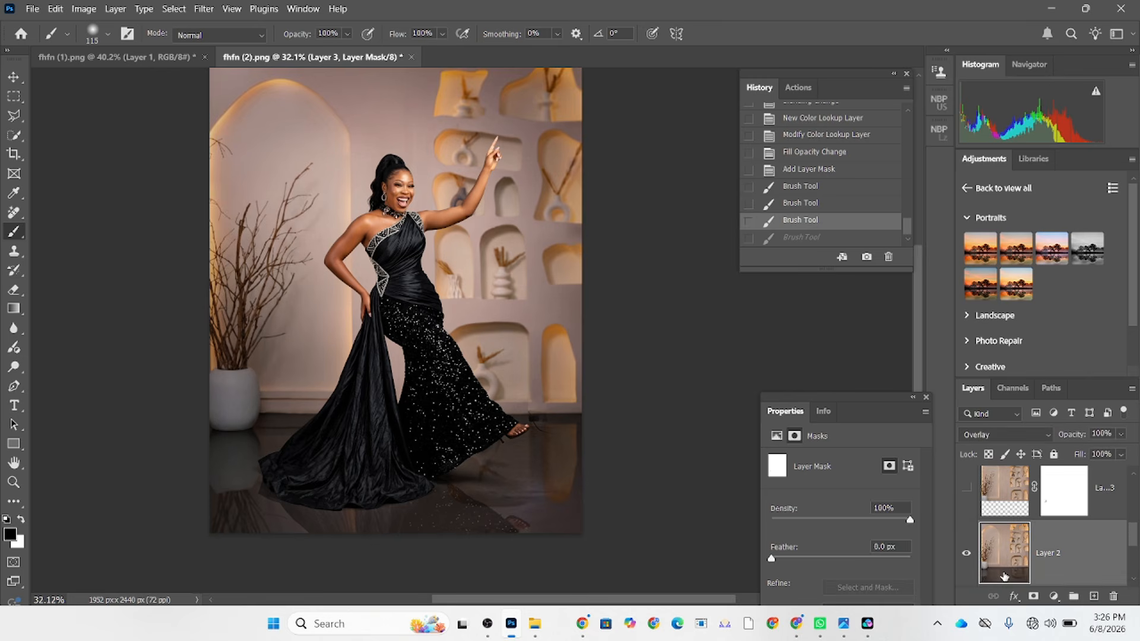
{"action": "left_click", "coordinate": [290, 251], "text": "alt"}
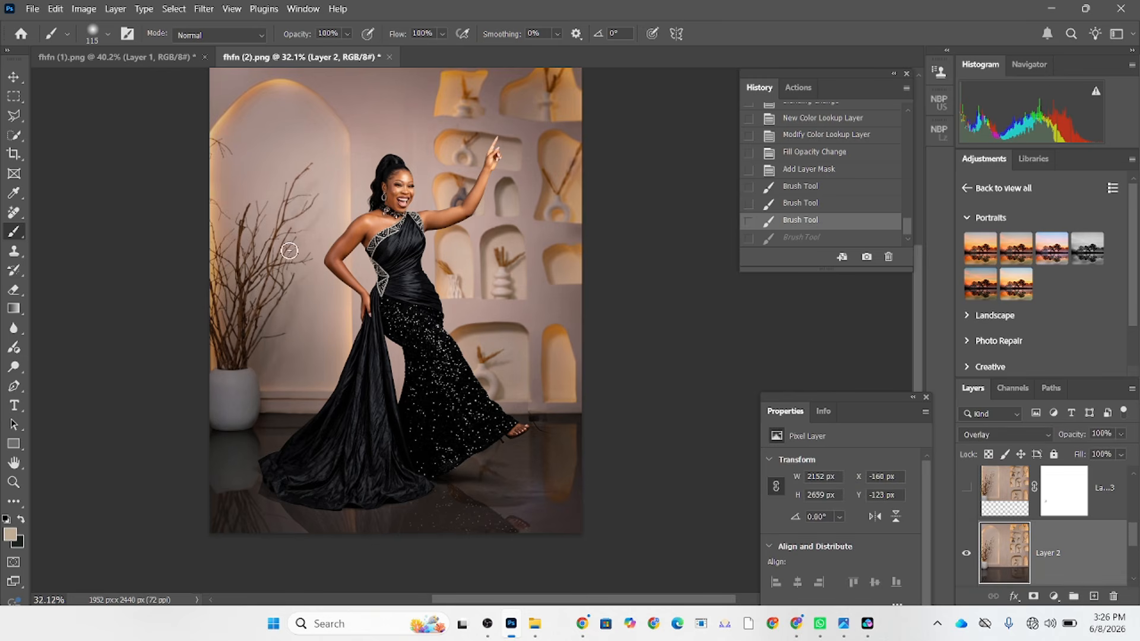
{"action": "left_click", "coordinate": [15, 135]}
{"action": "scroll", "coordinate": [230, 416], "scroll_direction": "up", "scroll_amount": 3}
{"action": "mouse_move", "coordinate": [227, 359]}
{"action": "left_mouse_down"}
{"action": "mouse_move", "coordinate": [229, 344]}
{"action": "mouse_move", "coordinate": [232, 377]}
{"action": "mouse_move", "coordinate": [291, 378]}
{"action": "left_mouse_up"}
{"action": "key", "text": "ctrl+j"}
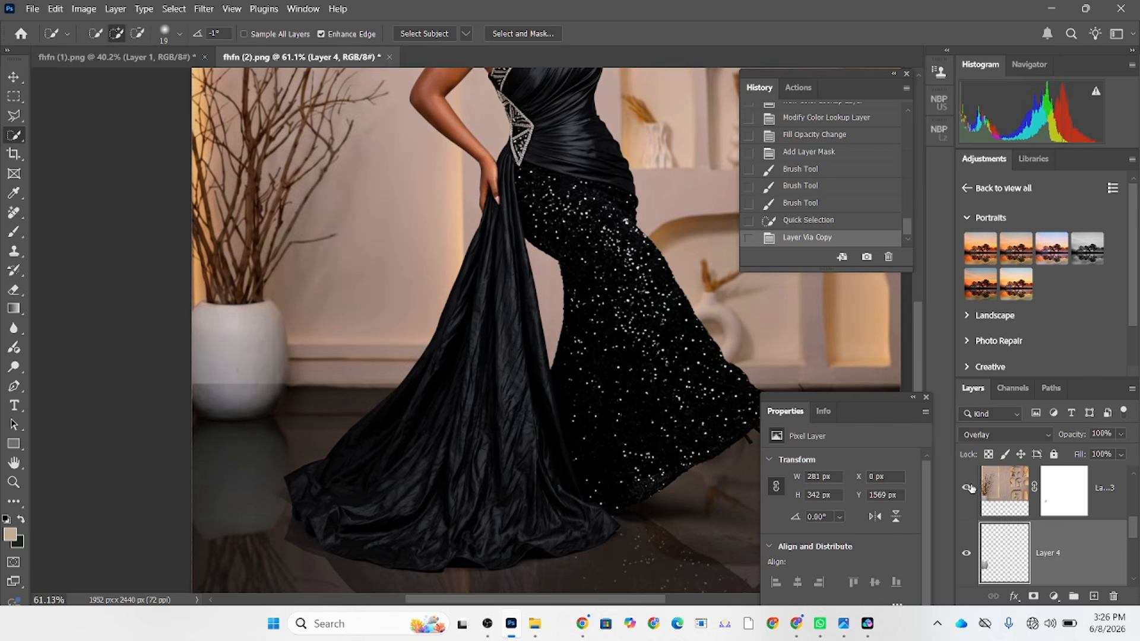
Move the copied vase layer above the visible Layer 3 and set its blending mode to Normal.
{"action": "mouse_move", "coordinate": [1075, 559]}
{"action": "left_mouse_down"}
{"action": "mouse_move", "coordinate": [1061, 467]}
{"action": "mouse_move", "coordinate": [1088, 575]}
{"action": "left_mouse_up"}
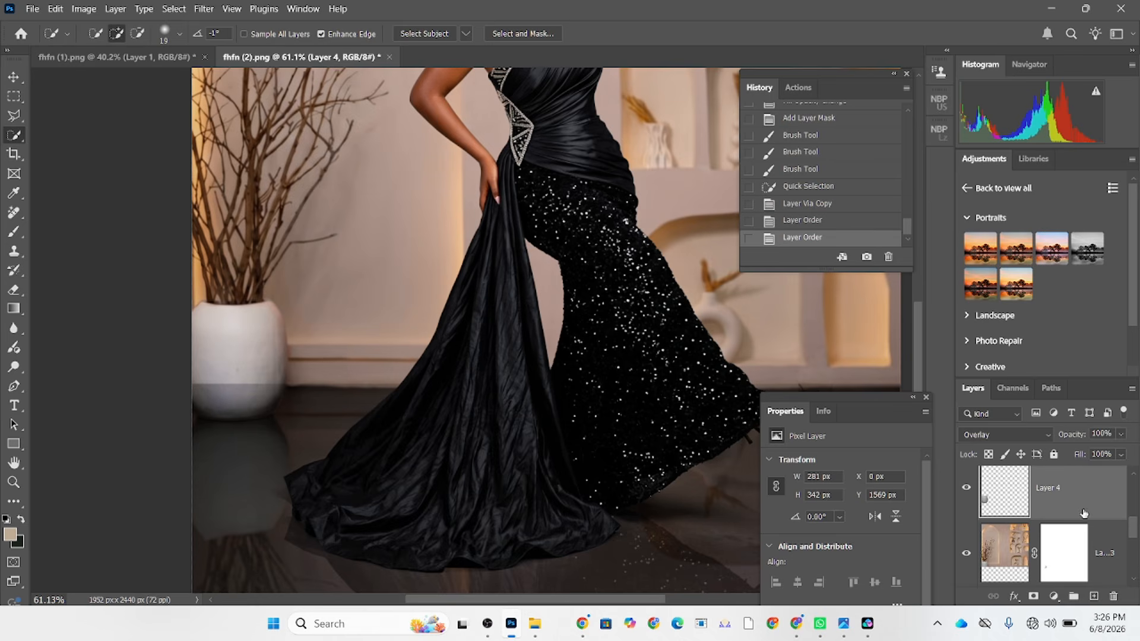
{"action": "left_click", "coordinate": [1007, 438]}
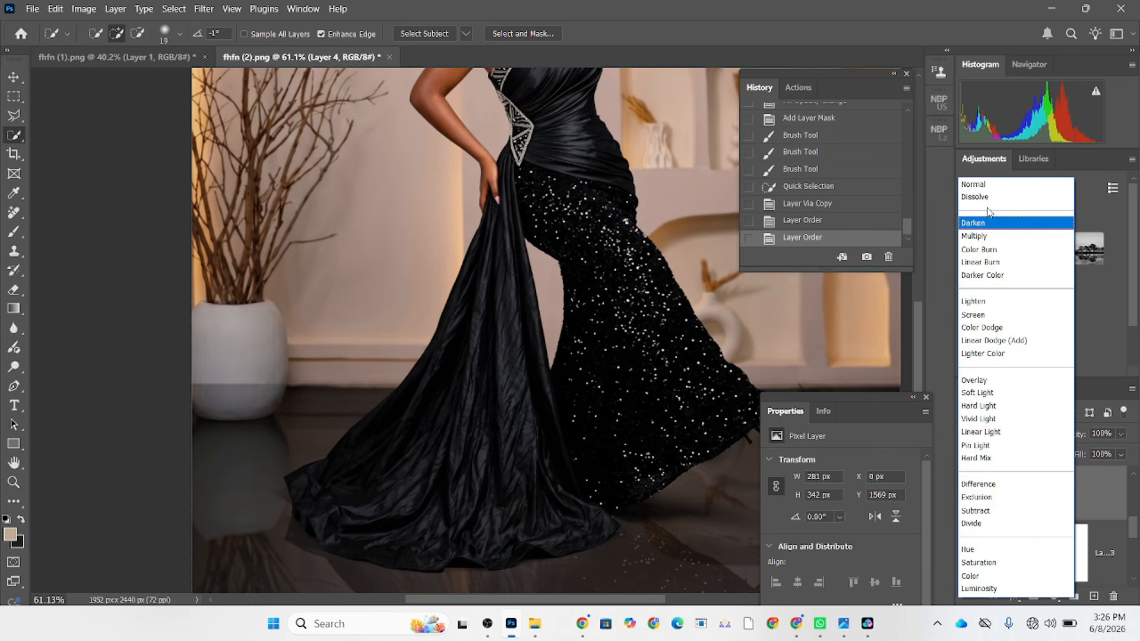
{"action": "left_click", "coordinate": [978, 186]}
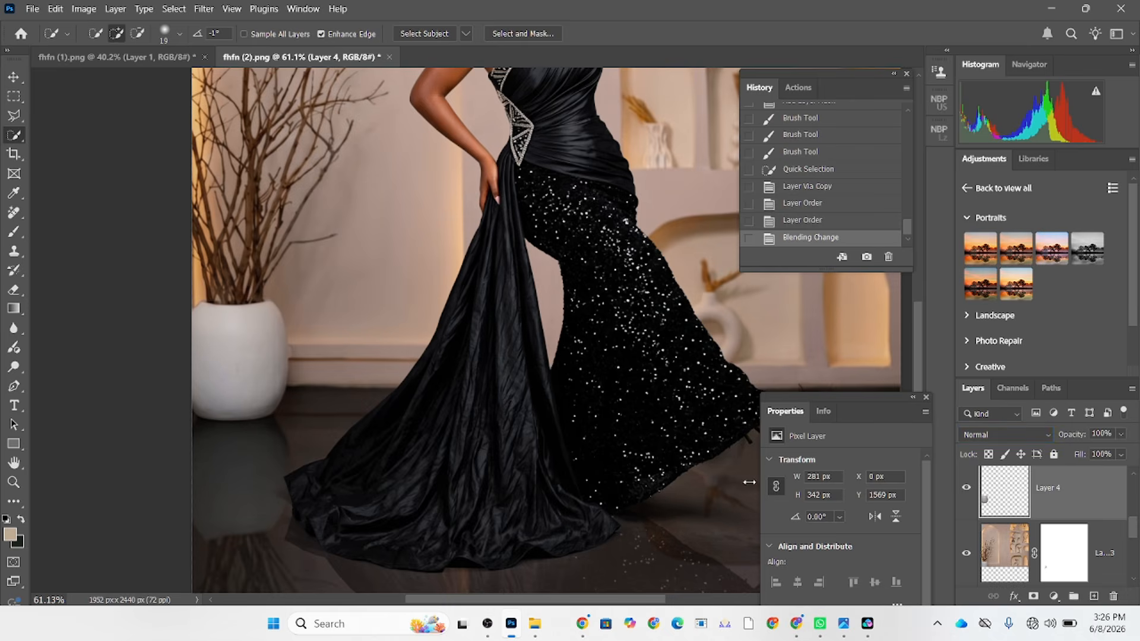
{"action": "scroll", "coordinate": [524, 476], "scroll_direction": "down", "scroll_amount": 5}
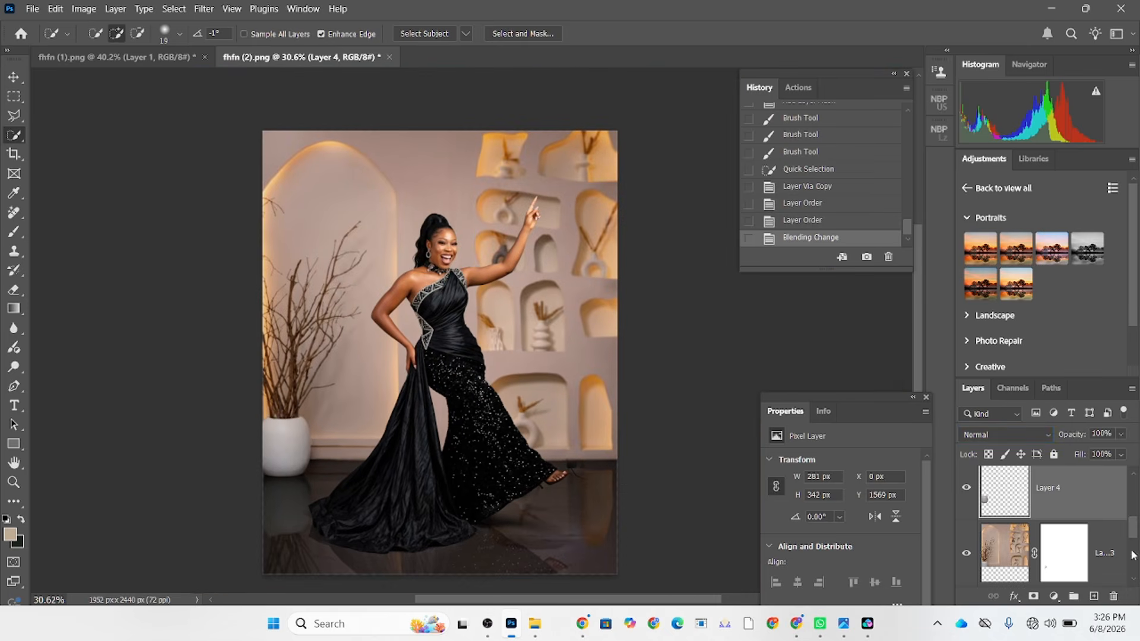
Stamp all visible layers into a new merged layer above the Color Lookup adjustment.
{"action": "scroll", "coordinate": [1134, 556], "scroll_direction": "up", "scroll_amount": 3}
{"action": "left_click", "coordinate": [1095, 486]}
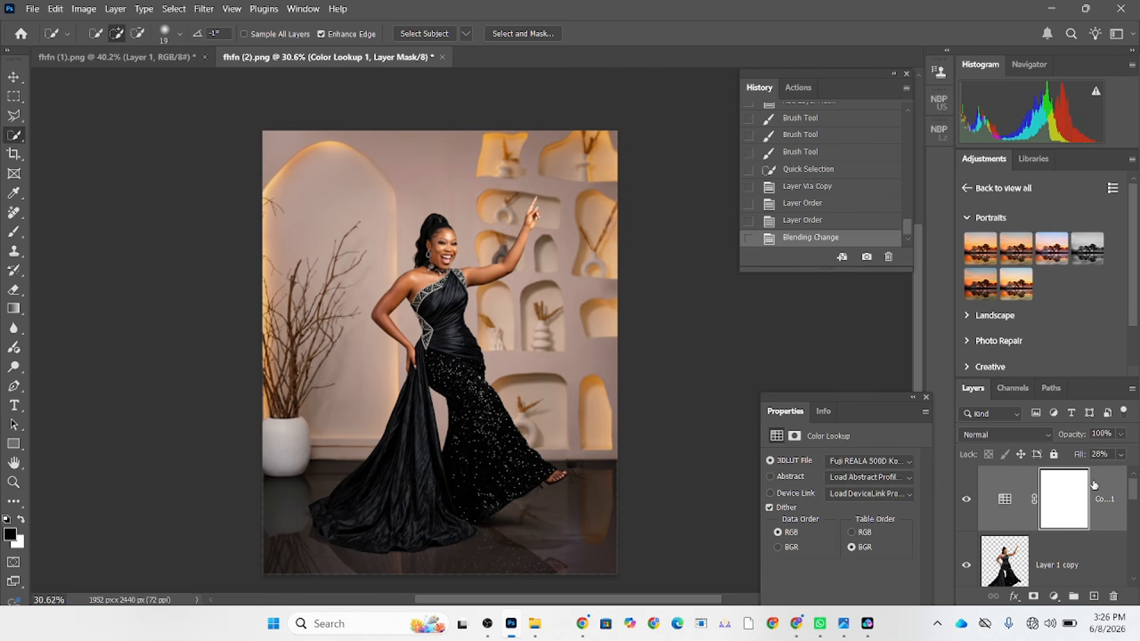
{"action": "key", "text": "ctrl+shift+alt+e"}
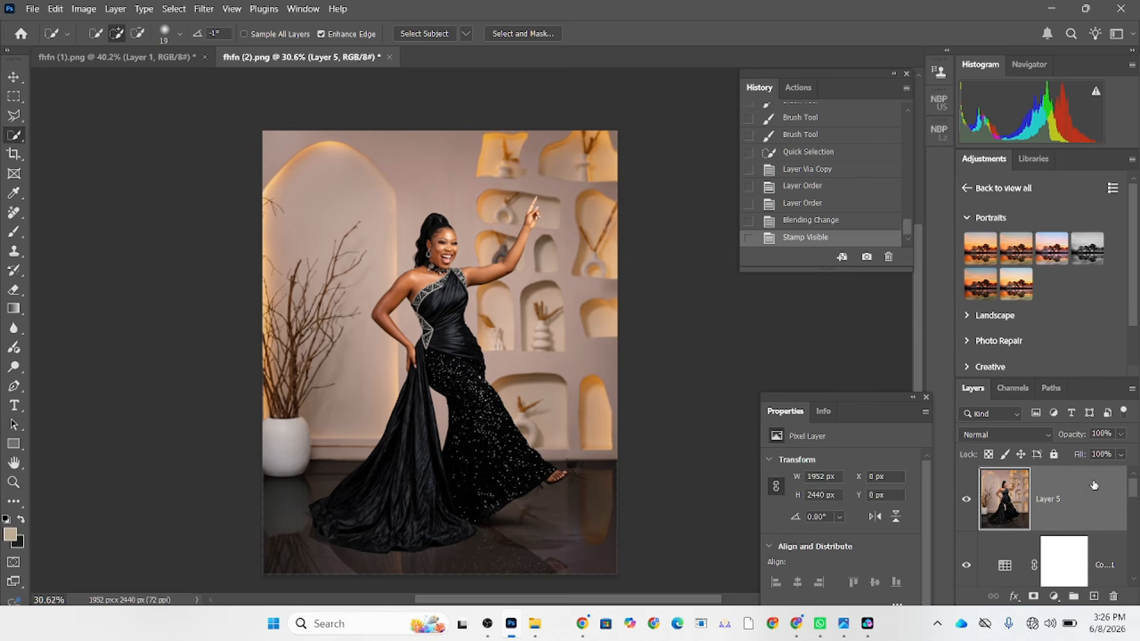
Open the Camera Raw Filter on the merged layer and set Shadows to +13 and Highlights to -31.
{"action": "left_click", "coordinate": [204, 8]}
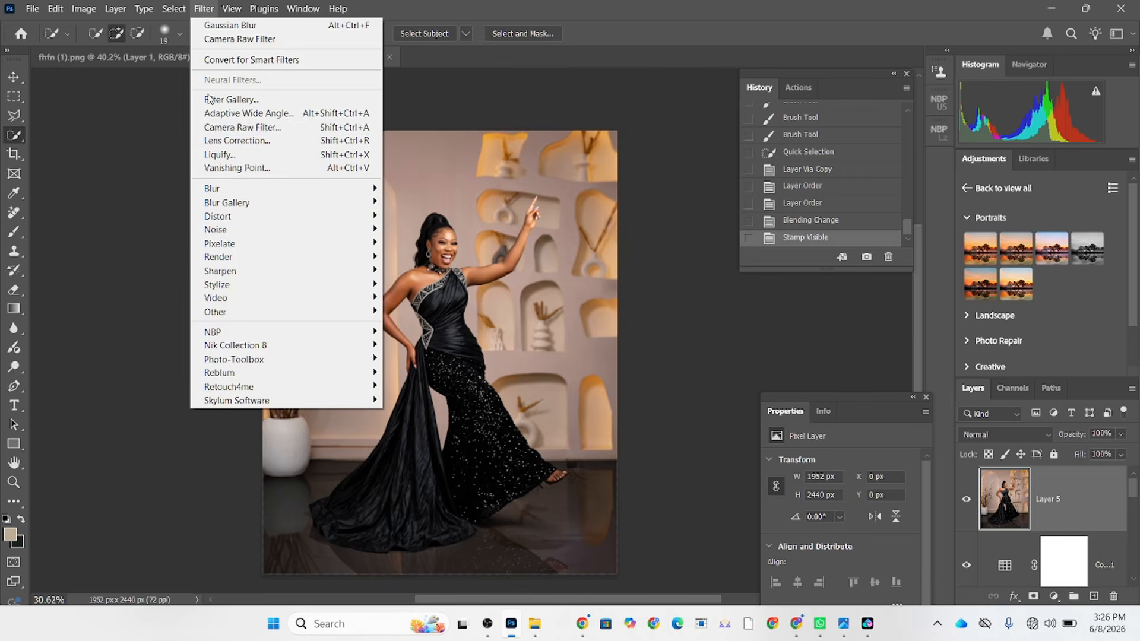
{"action": "left_click", "coordinate": [215, 128]}
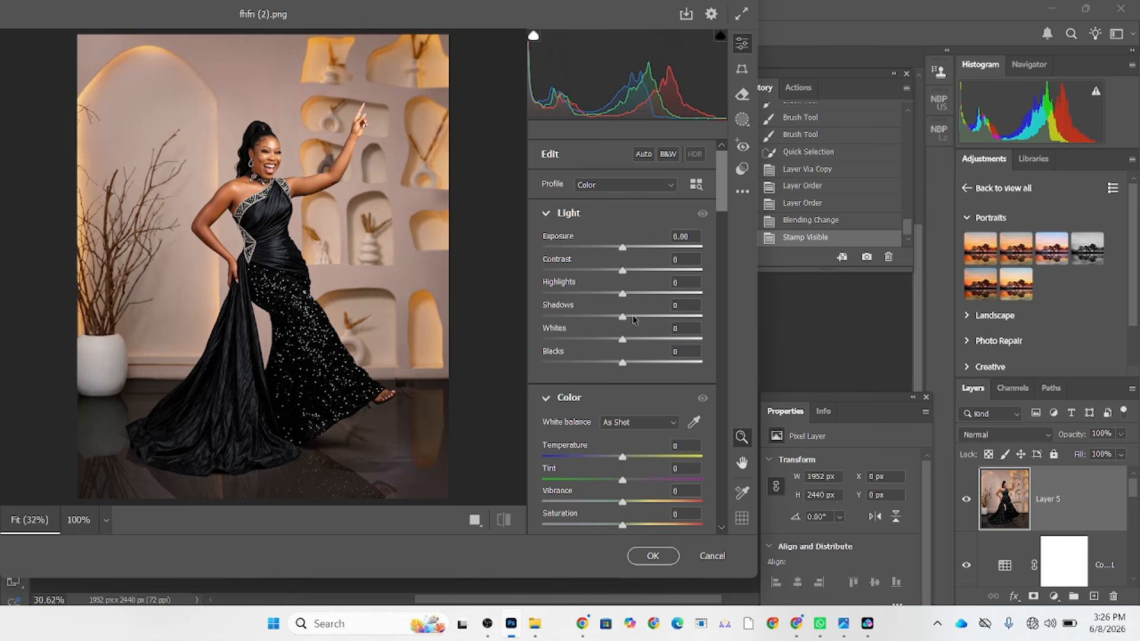
{"action": "left_click", "coordinate": [634, 317]}
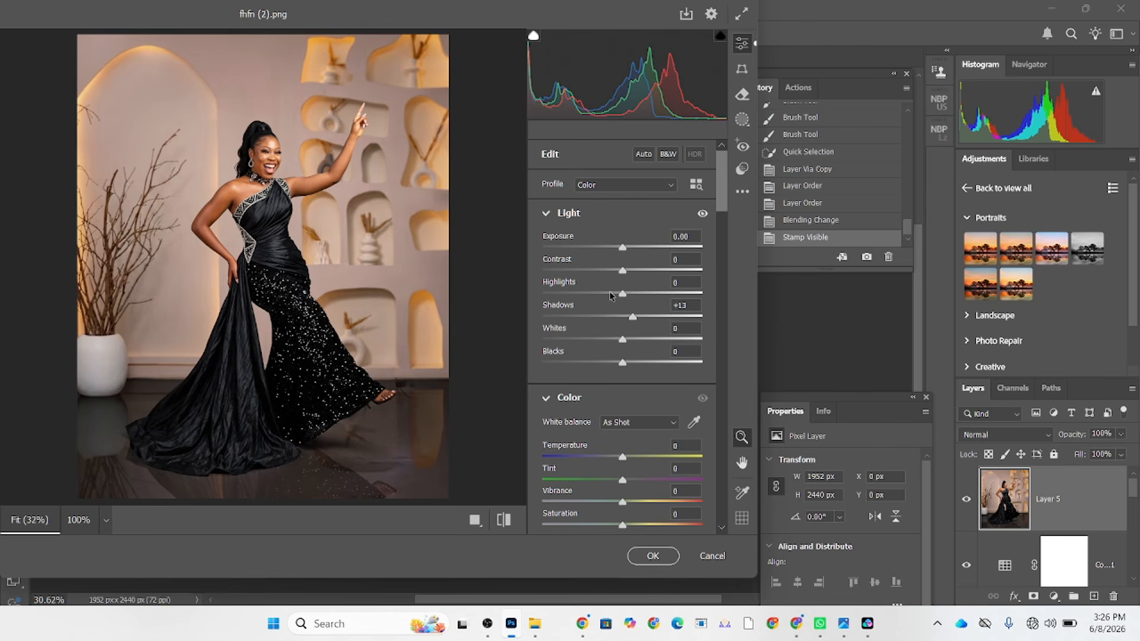
{"action": "left_click_drag", "start_coordinate": [636, 293], "coordinate": [599, 296]}
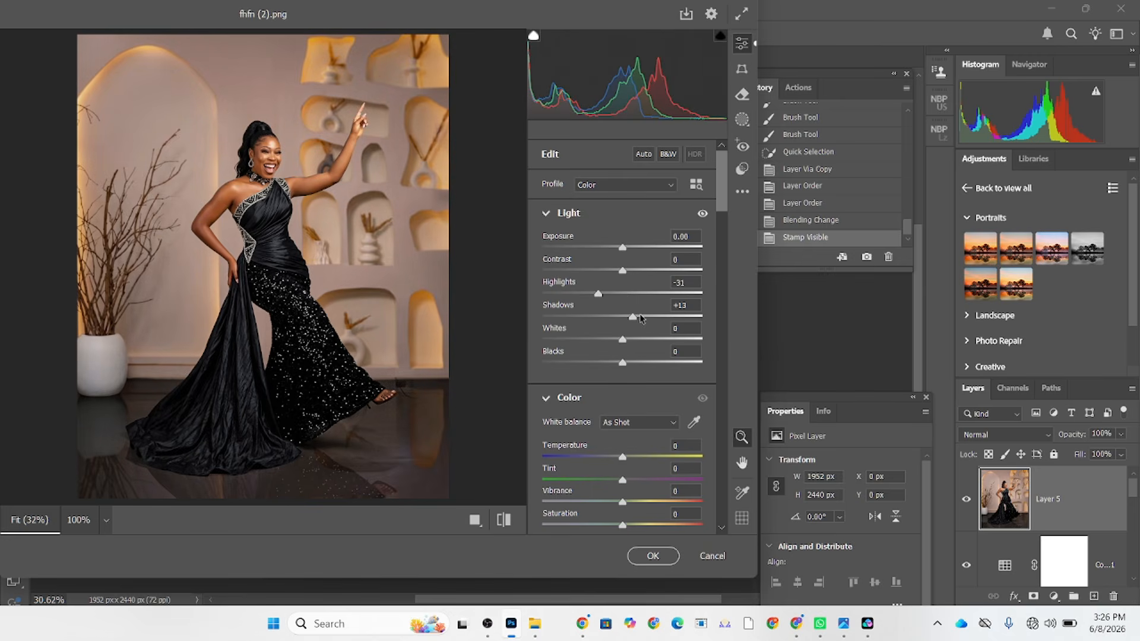
Raise the Blue Primary saturation to +25 in the Camera Raw calibration settings.
{"action": "scroll", "coordinate": [600, 438], "scroll_direction": "down", "scroll_amount": 10}
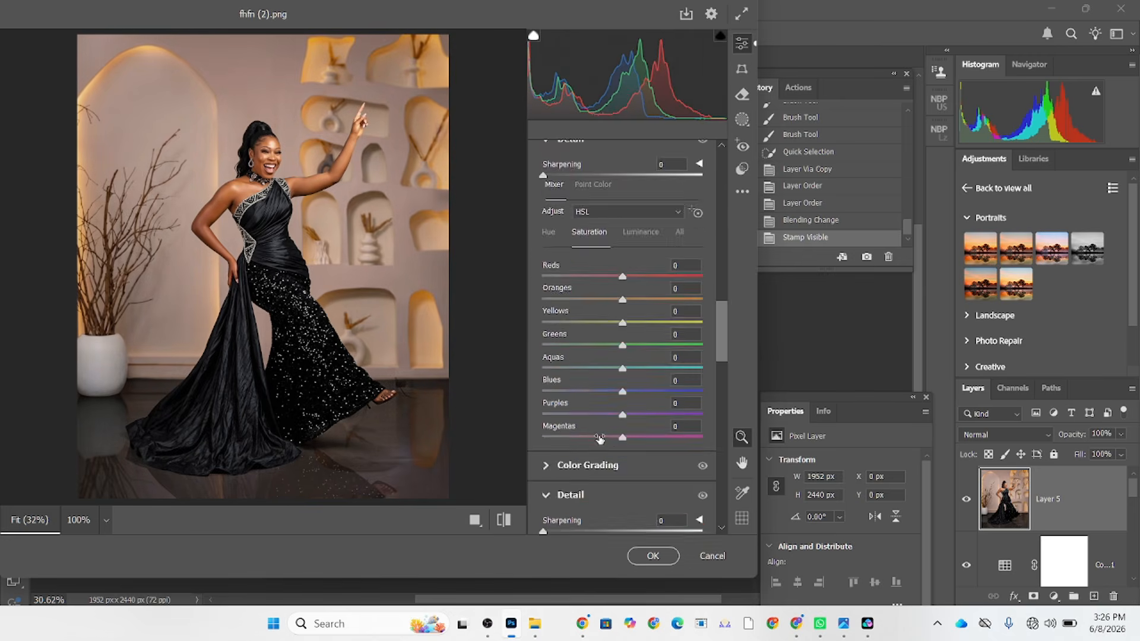
{"action": "scroll", "coordinate": [600, 439], "scroll_direction": "down", "scroll_amount": 10}
{"action": "left_click_drag", "start_coordinate": [623, 521], "coordinate": [643, 521]}
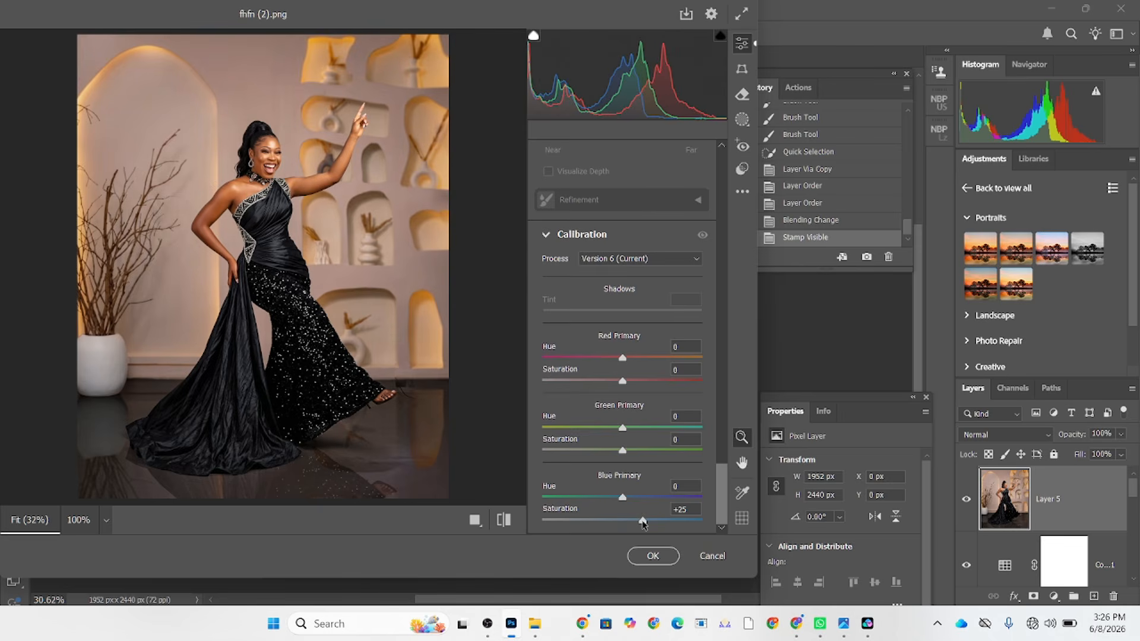
Set the Yellows saturation to +100 in the Camera Raw Color Mixer.
{"action": "scroll", "coordinate": [684, 316], "scroll_direction": "up", "scroll_amount": 10}
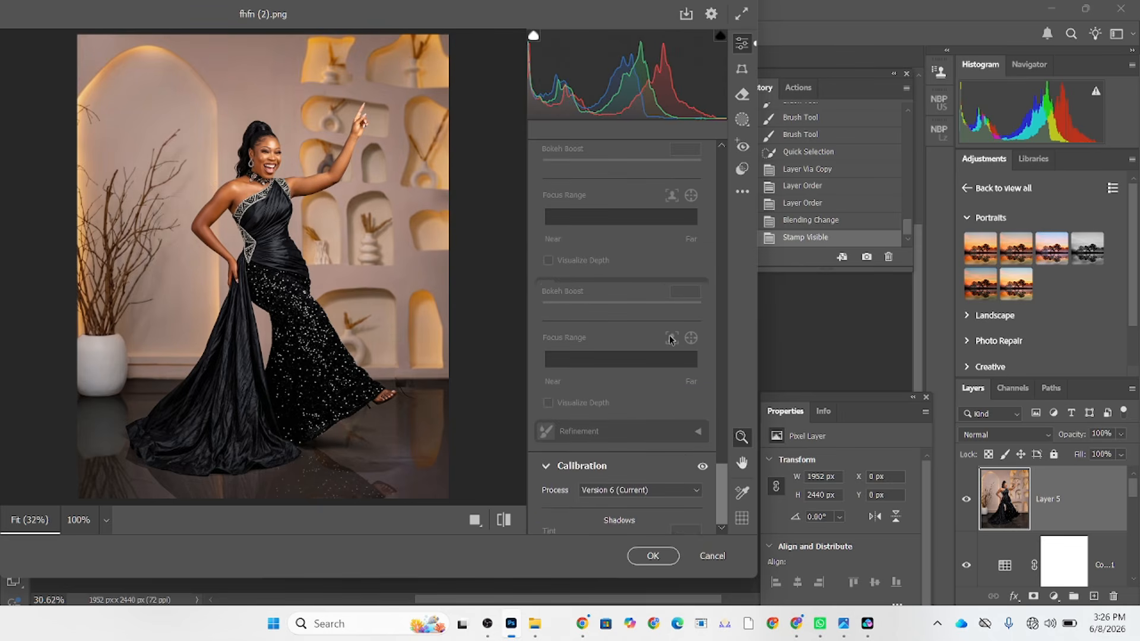
{"action": "scroll", "coordinate": [670, 339], "scroll_direction": "up", "scroll_amount": 5}
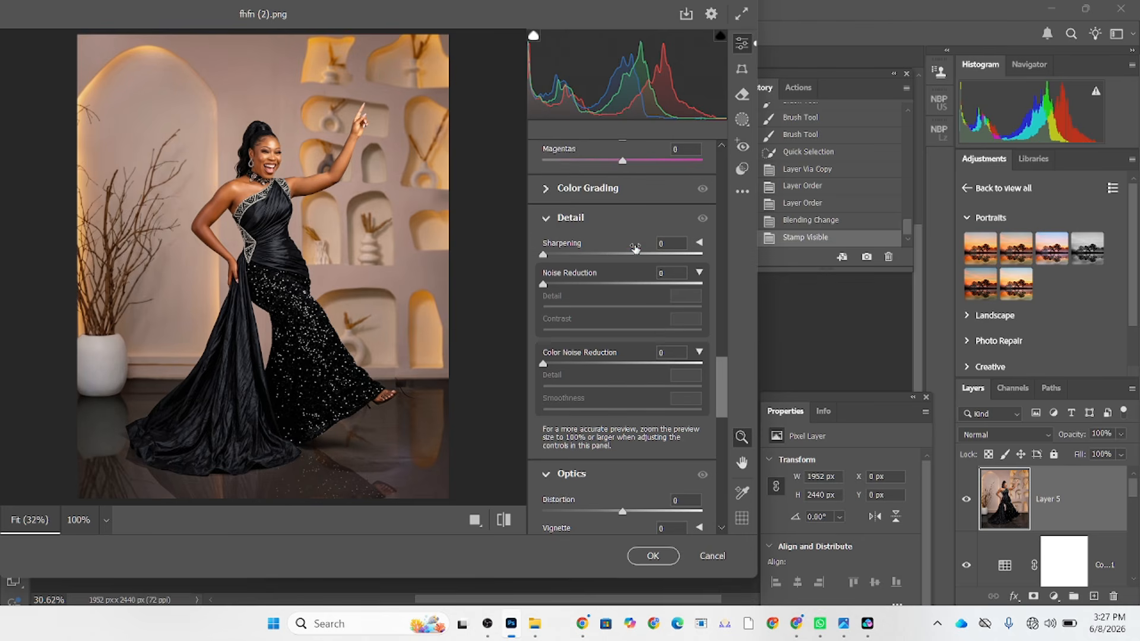
{"action": "scroll", "coordinate": [635, 249], "scroll_direction": "up", "scroll_amount": 3}
{"action": "scroll", "coordinate": [634, 248], "scroll_direction": "up", "scroll_amount": 3}
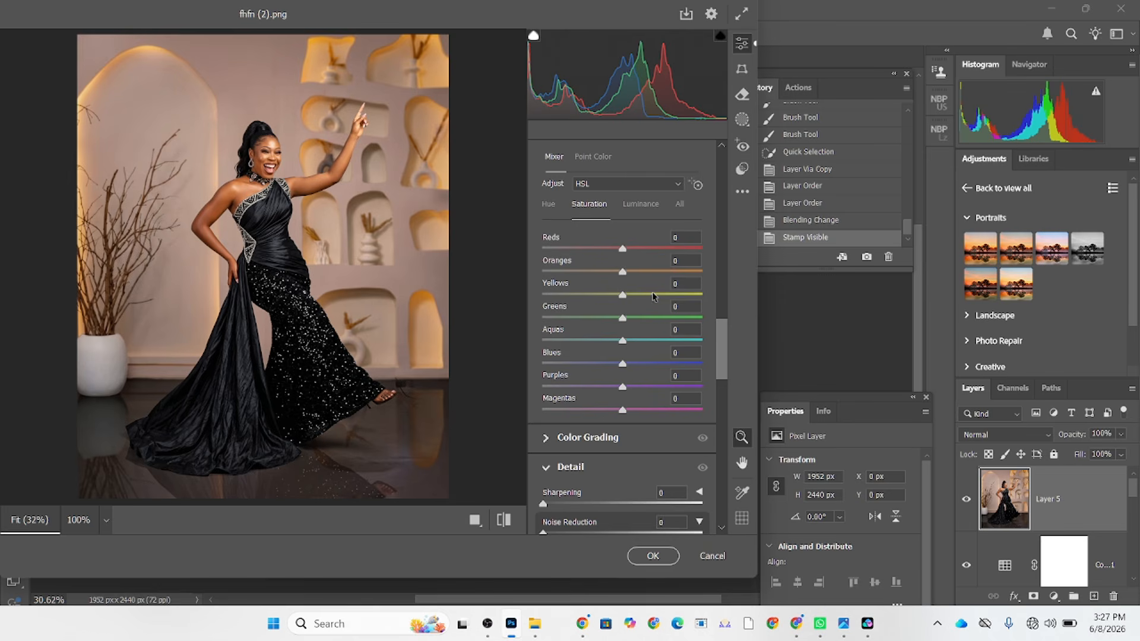
{"action": "left_click_drag", "start_coordinate": [653, 296], "coordinate": [747, 314]}
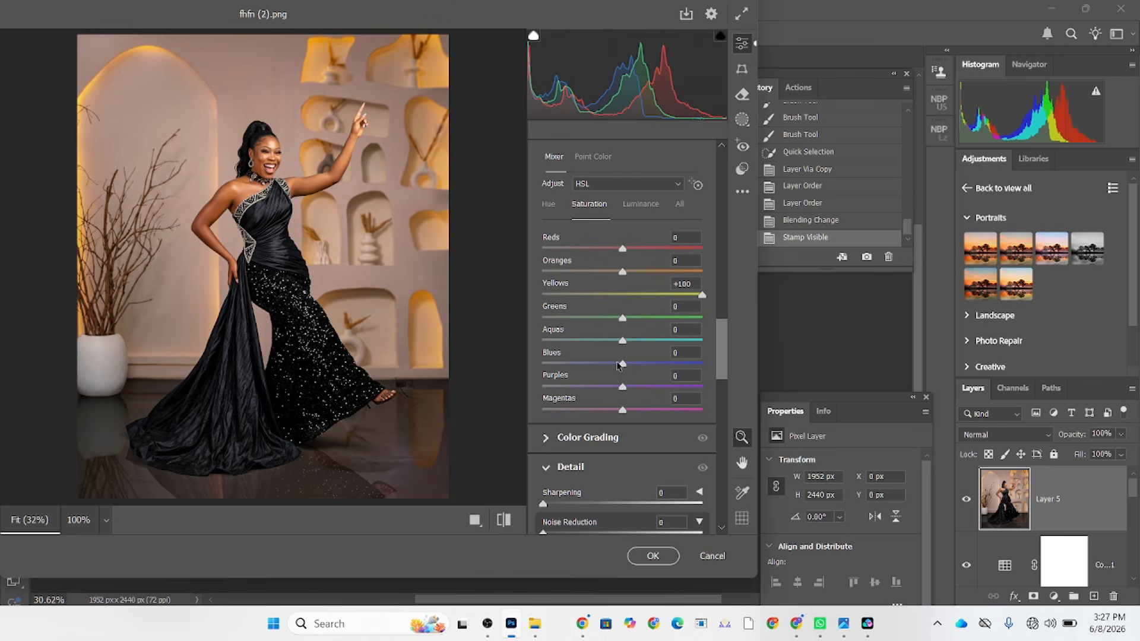
{"action": "scroll", "coordinate": [614, 370], "scroll_direction": "up", "scroll_amount": 5}
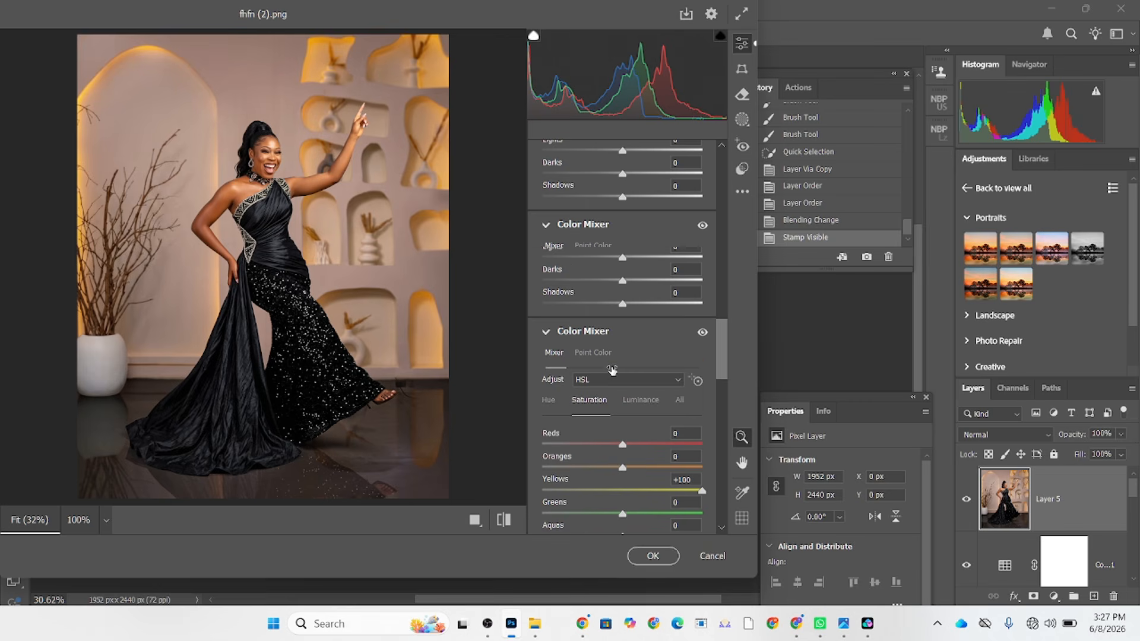
Set the parametric curve's Shadows to -15, apply the Camera Raw grade, and compare the image with the merged layer hidden and shown.
{"action": "left_click", "coordinate": [611, 304]}
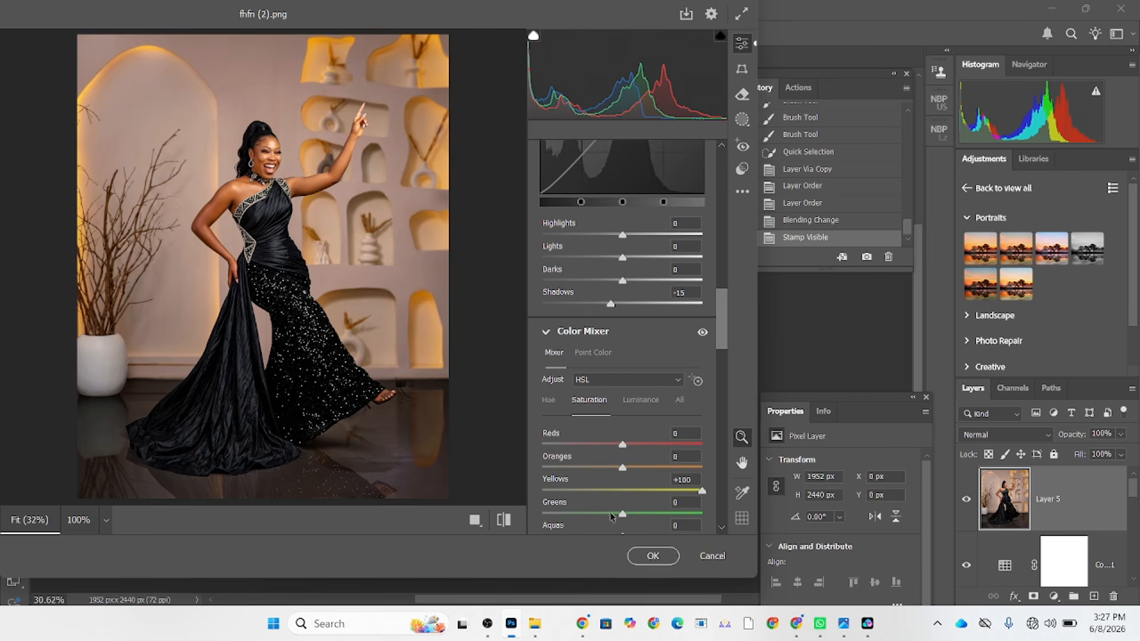
{"action": "left_click", "coordinate": [653, 557]}
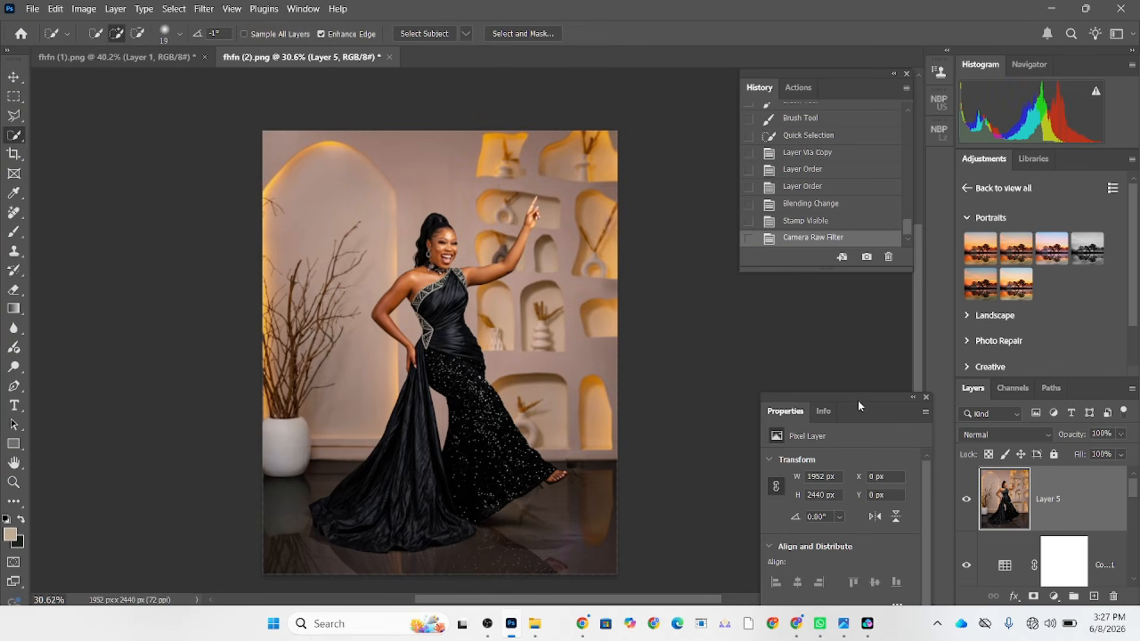
{"action": "left_click", "coordinate": [966, 500]}
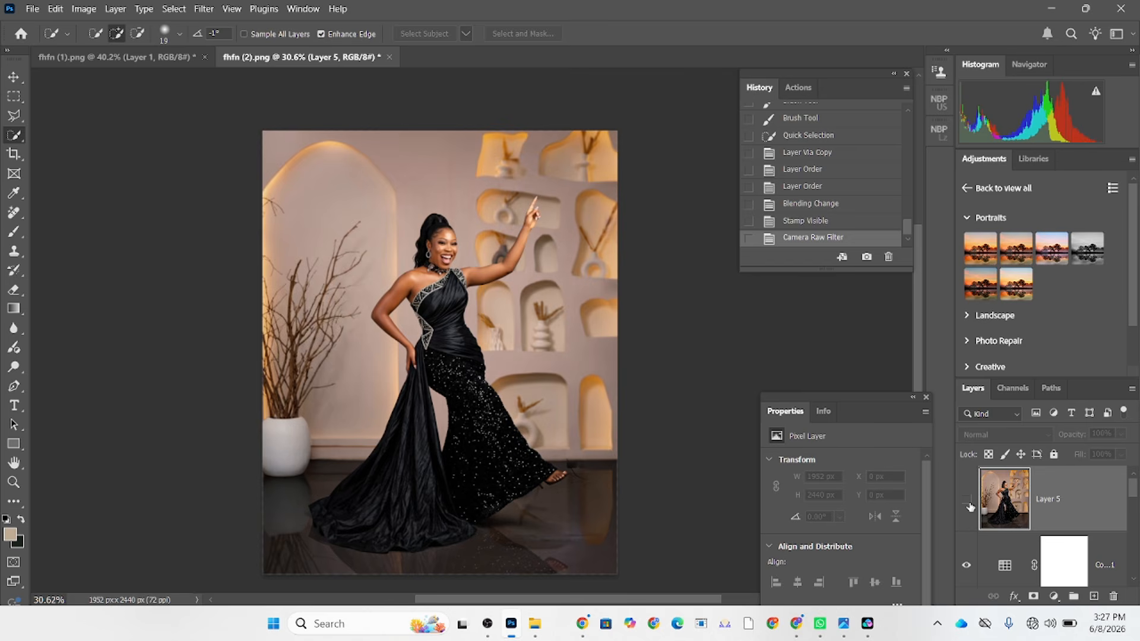
{"action": "left_click", "coordinate": [968, 504]}
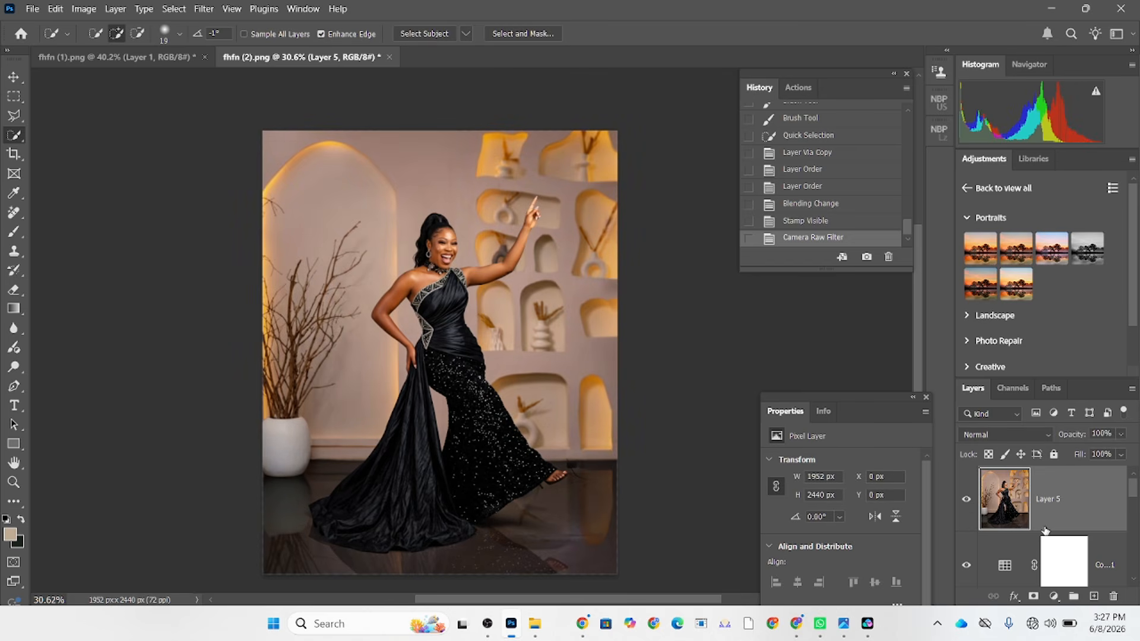
Add a Curves adjustment layer above the merged layer and place a control point in the highlights of the RGB curve.
{"action": "left_click", "coordinate": [1055, 597]}
{"action": "left_click", "coordinate": [1046, 409]}
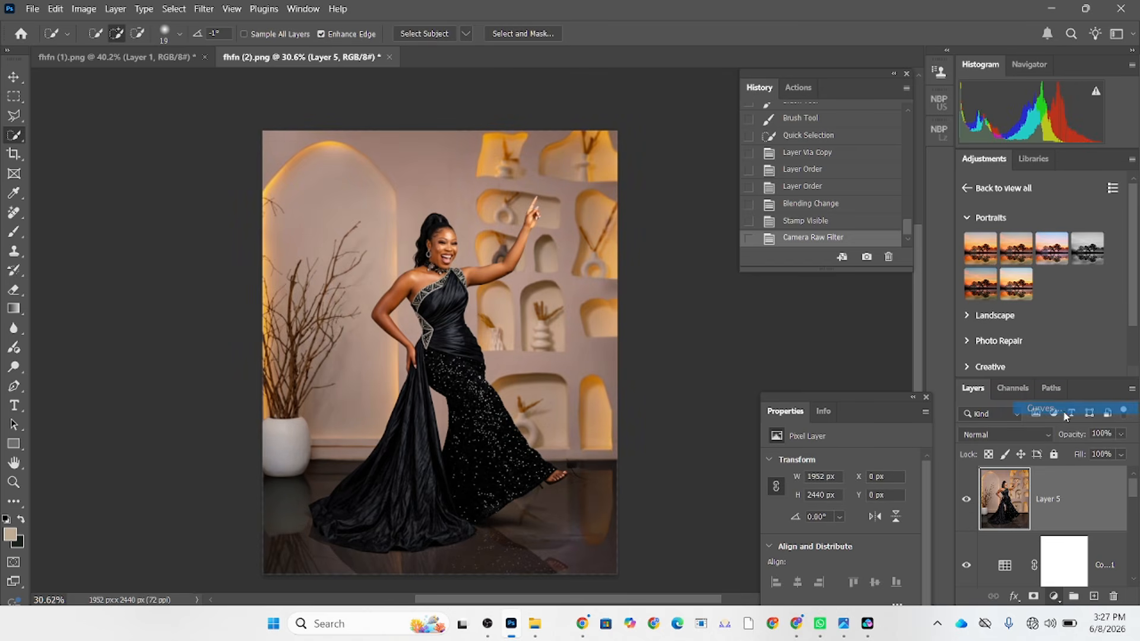
{"action": "left_click_drag", "start_coordinate": [889, 512], "coordinate": [889, 514]}
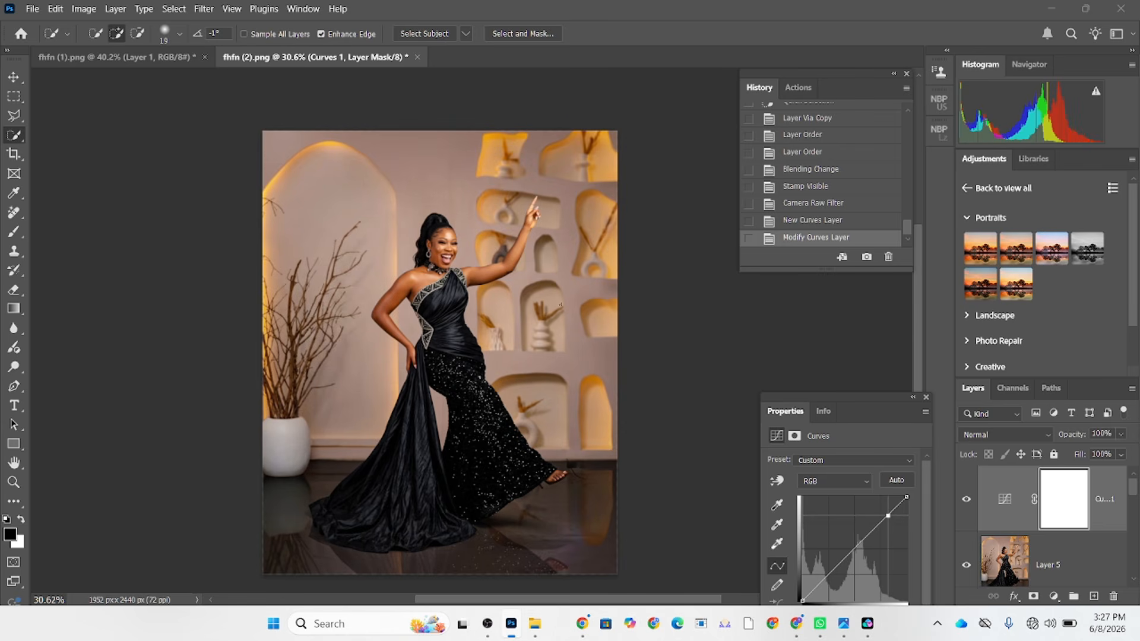
Compare the original studio photo with the finished composite by isolating the Background layer and restoring all the other layers.
{"action": "scroll", "coordinate": [440, 324], "scroll_direction": "down", "scroll_amount": 2}
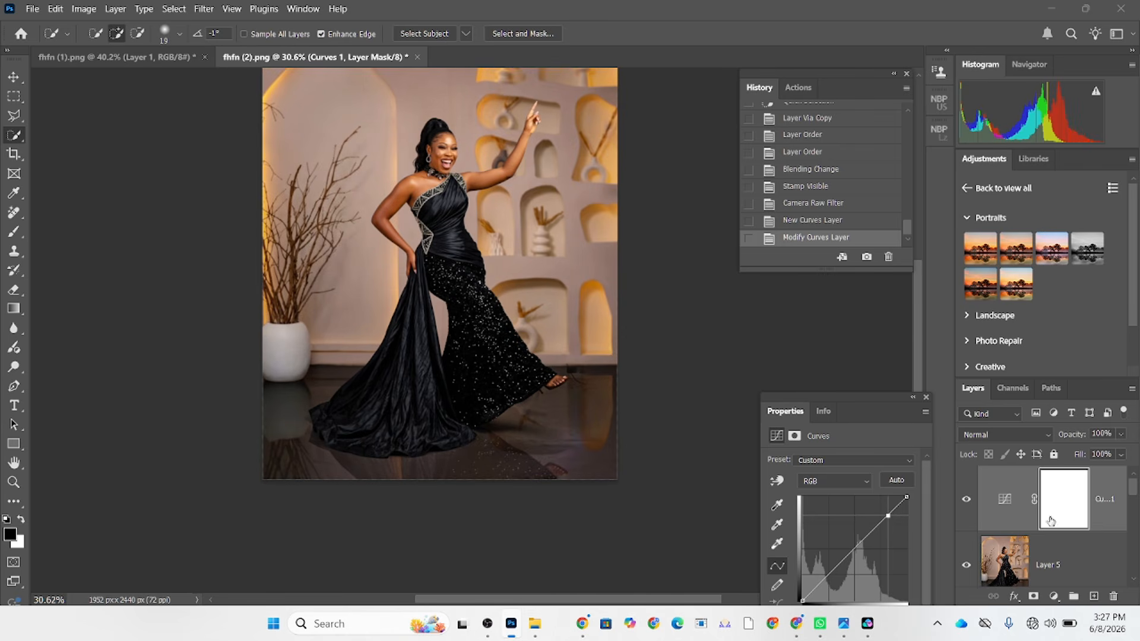
{"action": "scroll", "coordinate": [1050, 521], "scroll_direction": "down", "scroll_amount": 3}
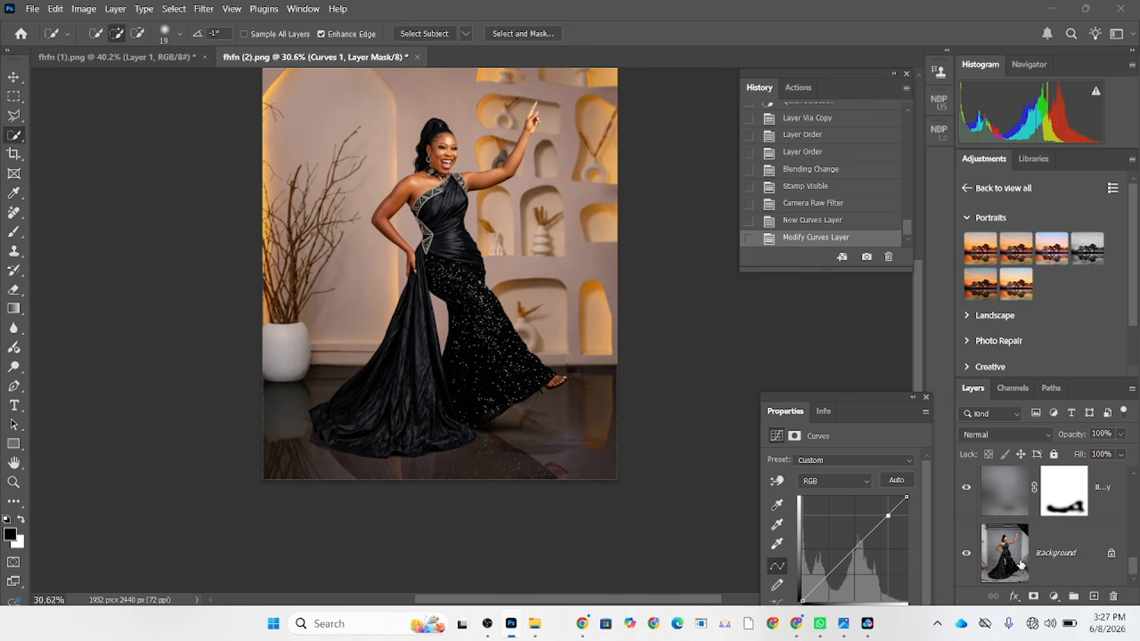
{"action": "left_click", "coordinate": [967, 553], "text": "alt"}
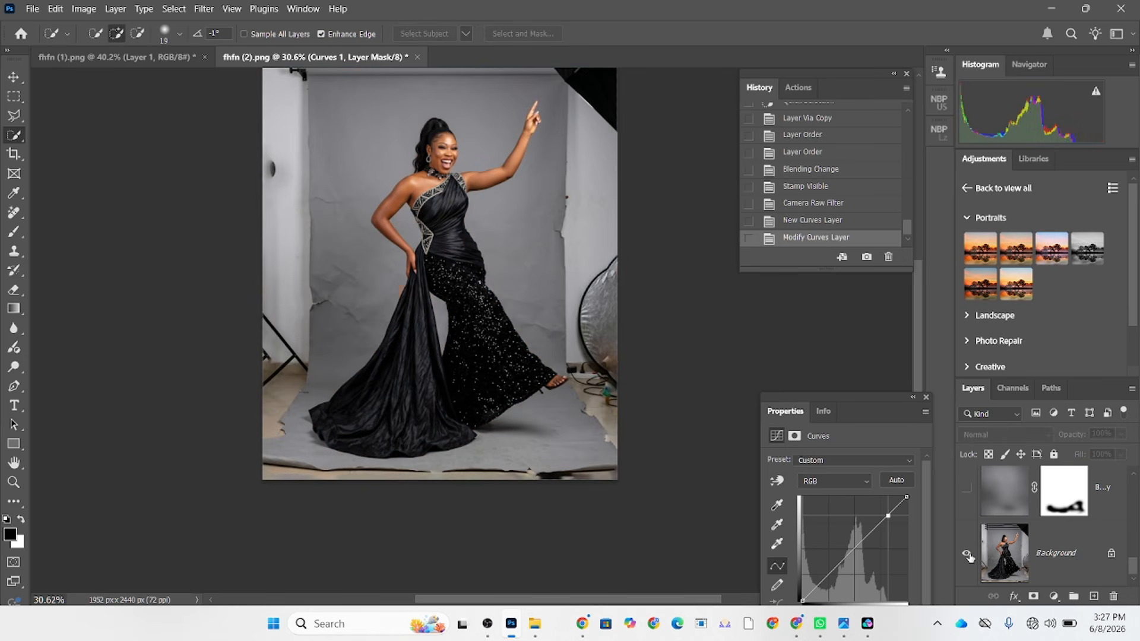
{"action": "scroll", "coordinate": [757, 416], "scroll_direction": "up", "scroll_amount": 1}
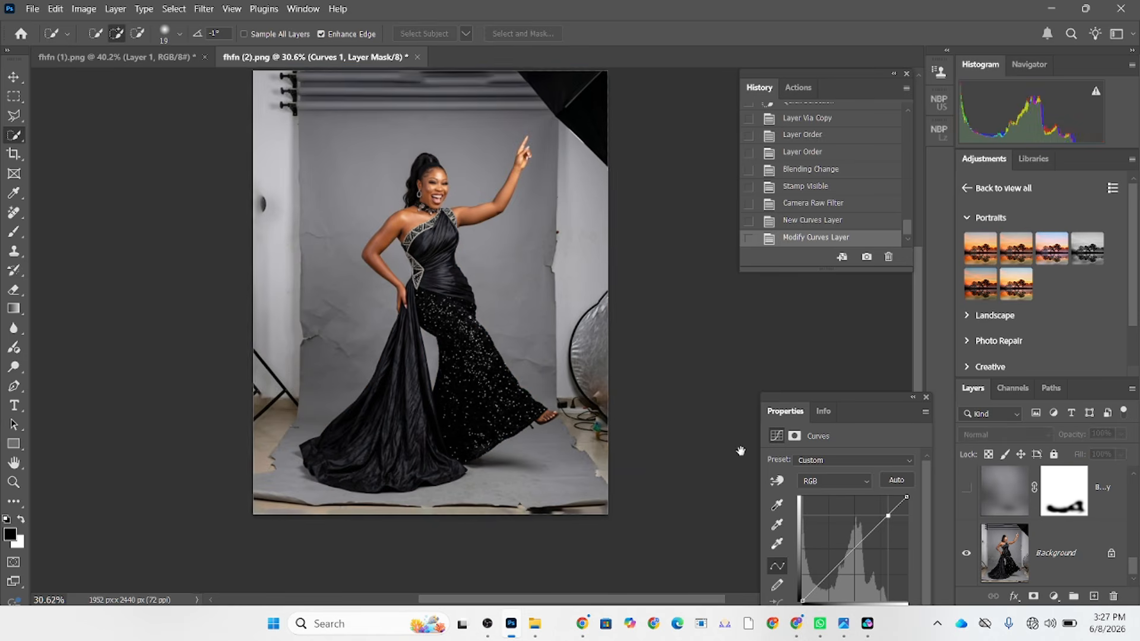
{"action": "left_click", "coordinate": [966, 553], "text": "alt"}
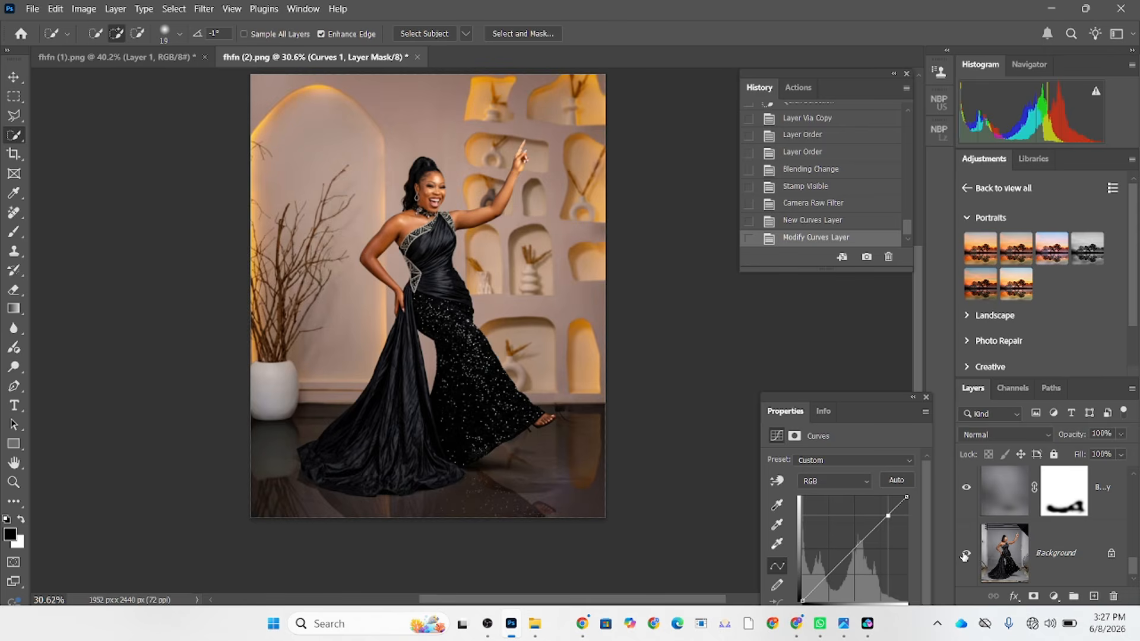
{"action": "left_click", "coordinate": [965, 554], "text": "alt"}
{"action": "left_click", "coordinate": [966, 554], "text": "alt"}
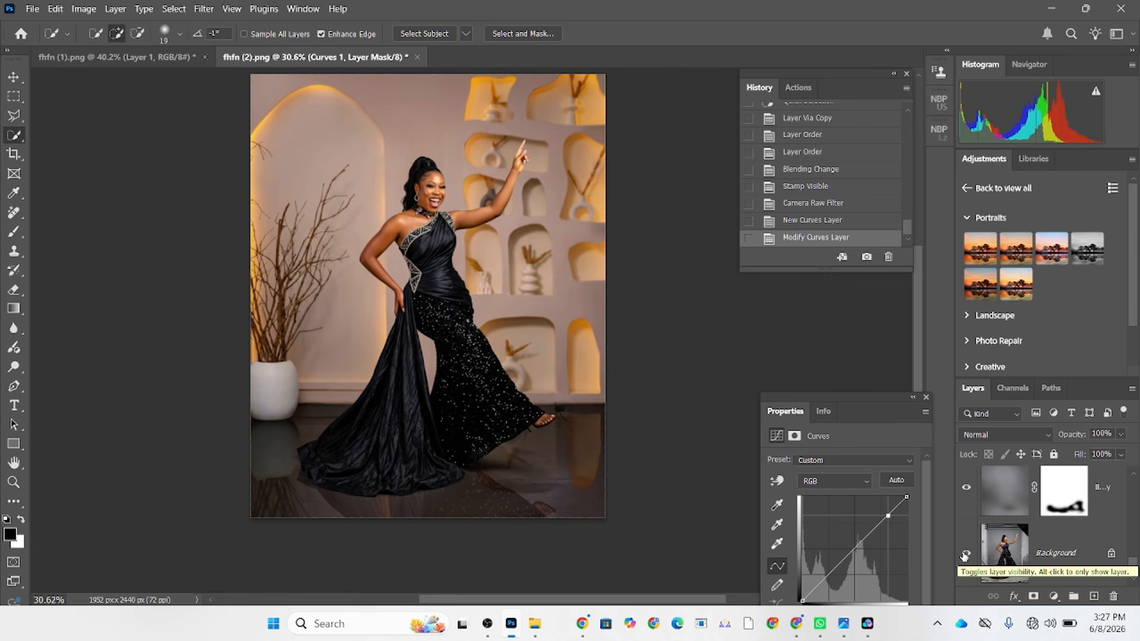
{"action": "scroll", "coordinate": [599, 354], "scroll_direction": "up", "scroll_amount": 1}
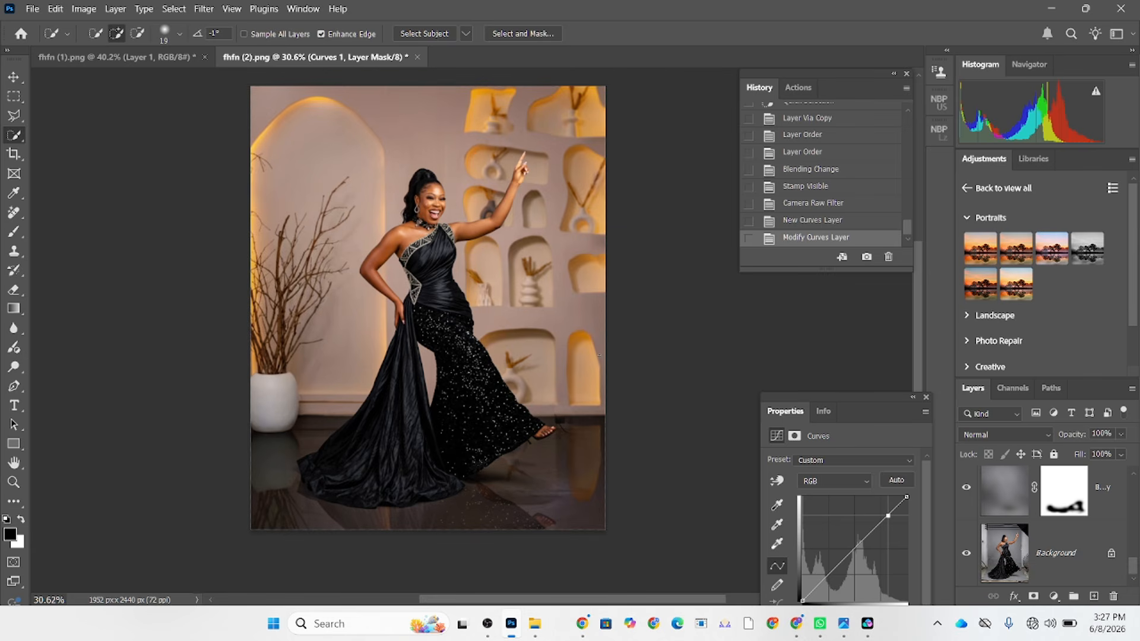